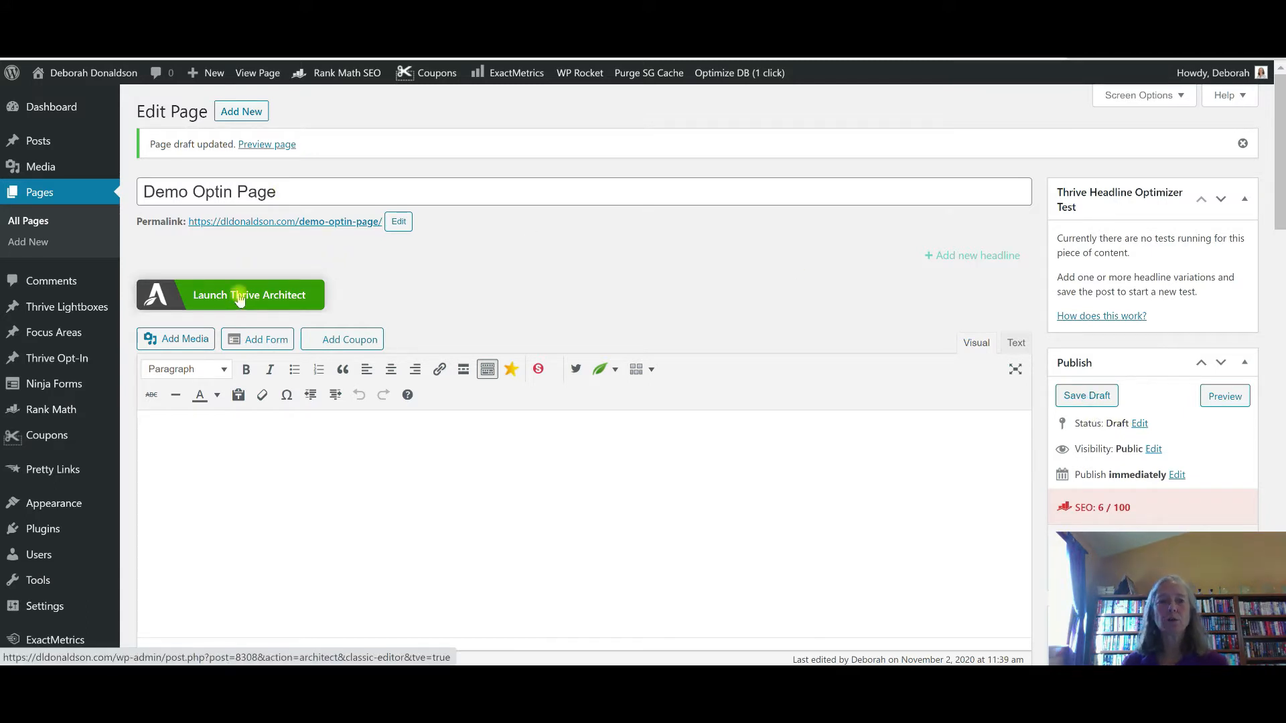
Launch Thrive Architect for the Demo Optin Page as a pre-built landing page and expand the Copy 2.0 Smart template set.
left_click(240, 297)
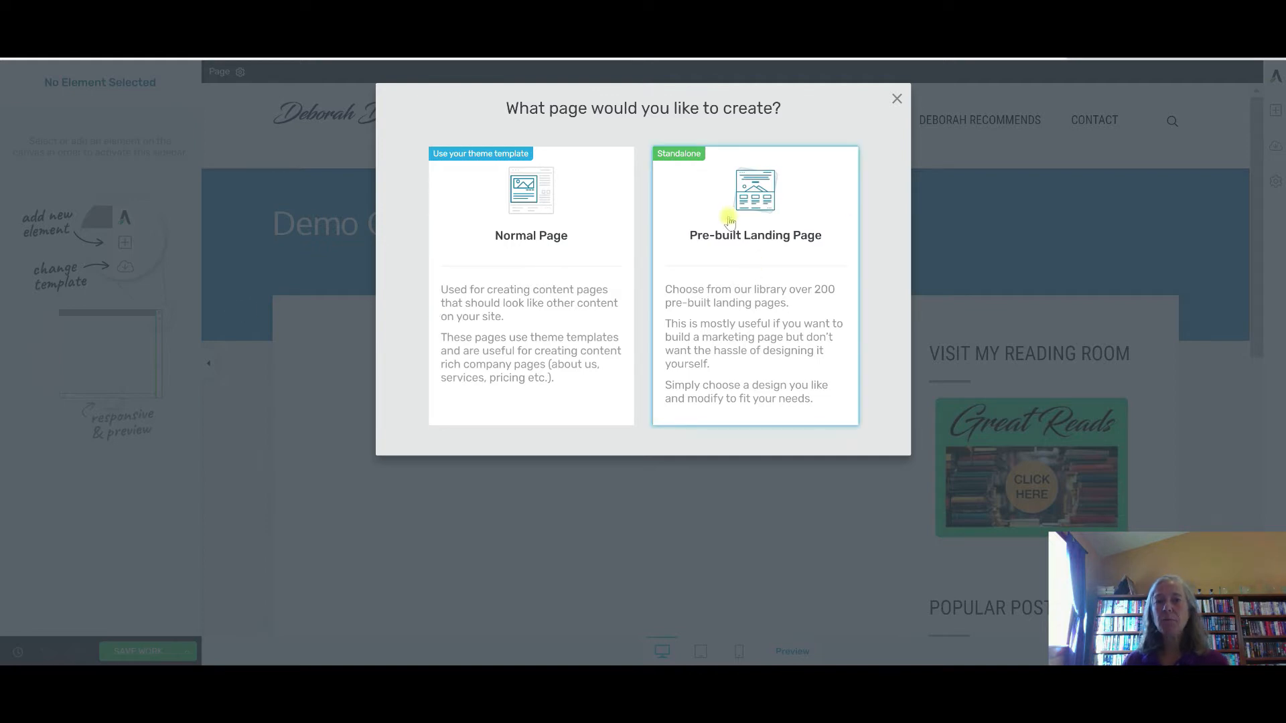
left_click(750, 211)
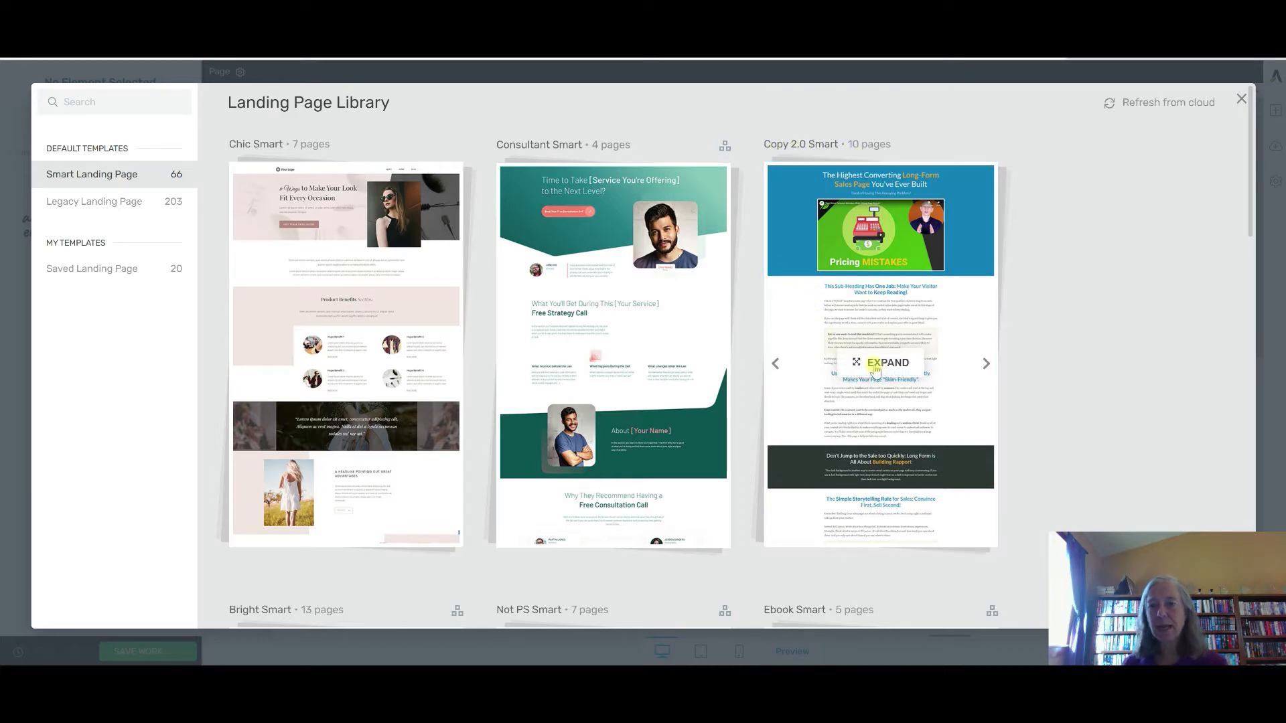
left_click(882, 363)
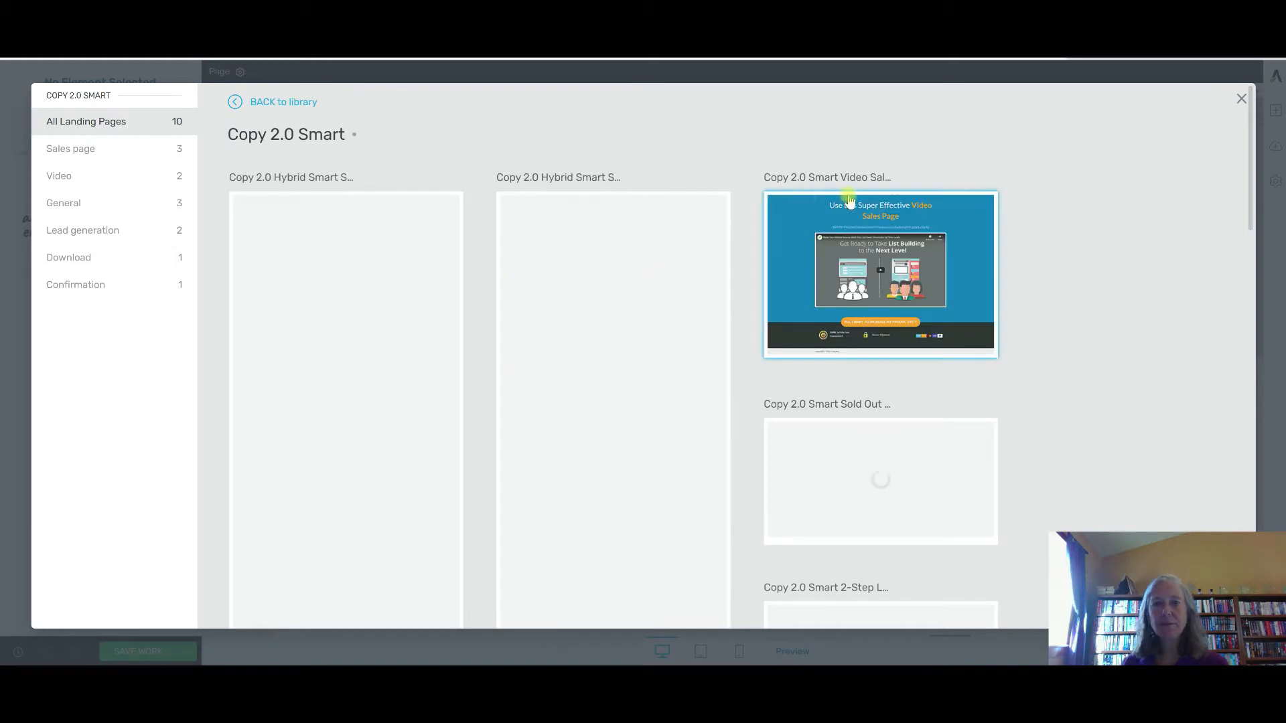
Examine the Copy 2.0 Smart page templates, comparing the lead generation, download and email confirmation designs.
scroll(809, 317, "down", 4)
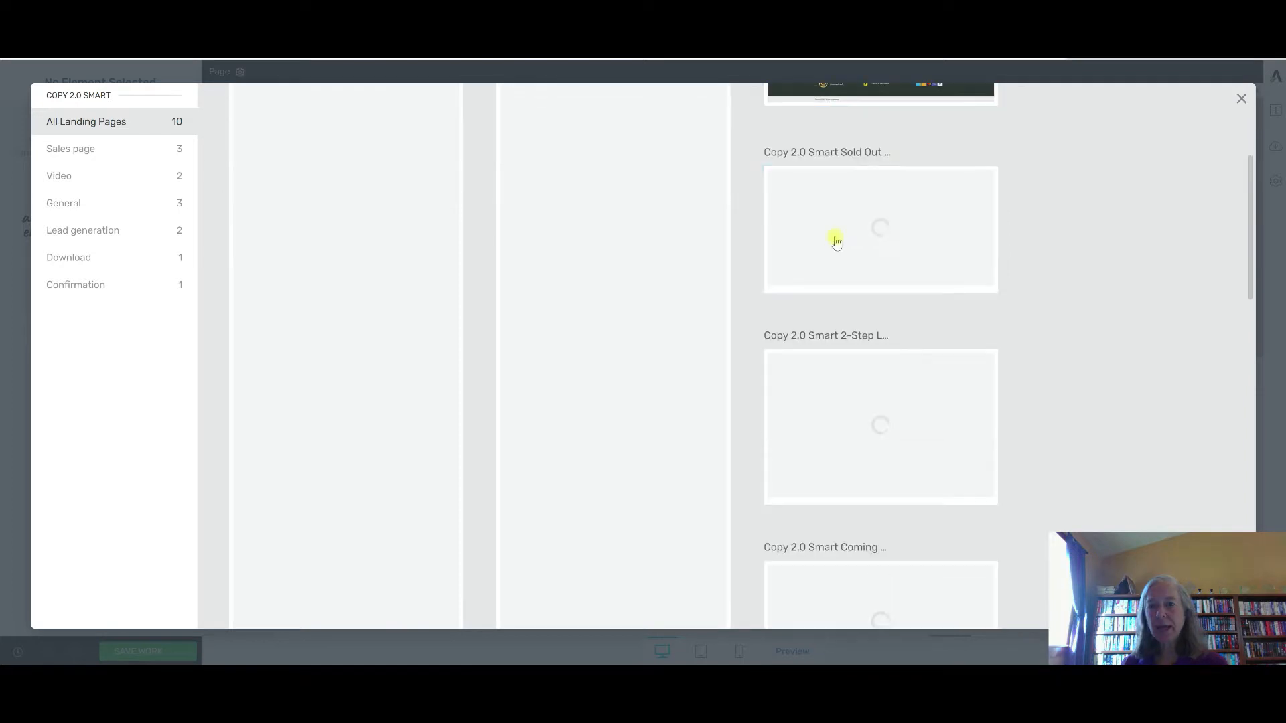
scroll(816, 326, "down", 3)
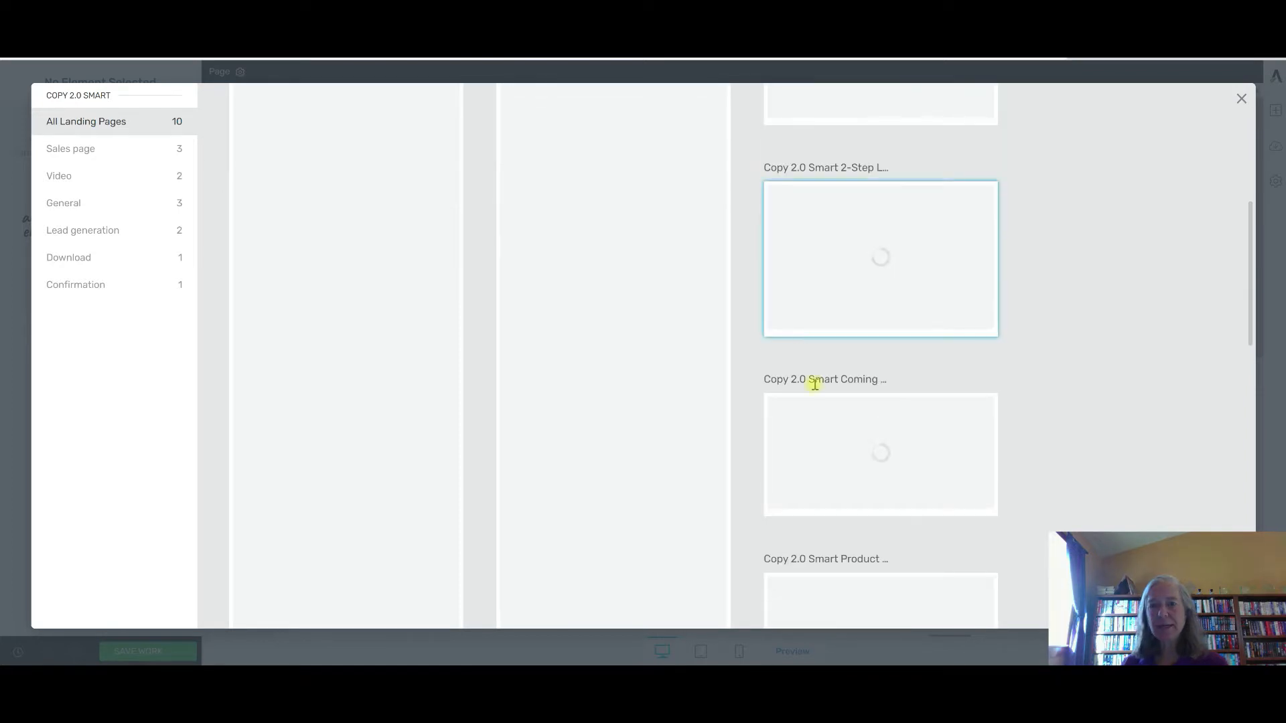
scroll(817, 411, "down", 3)
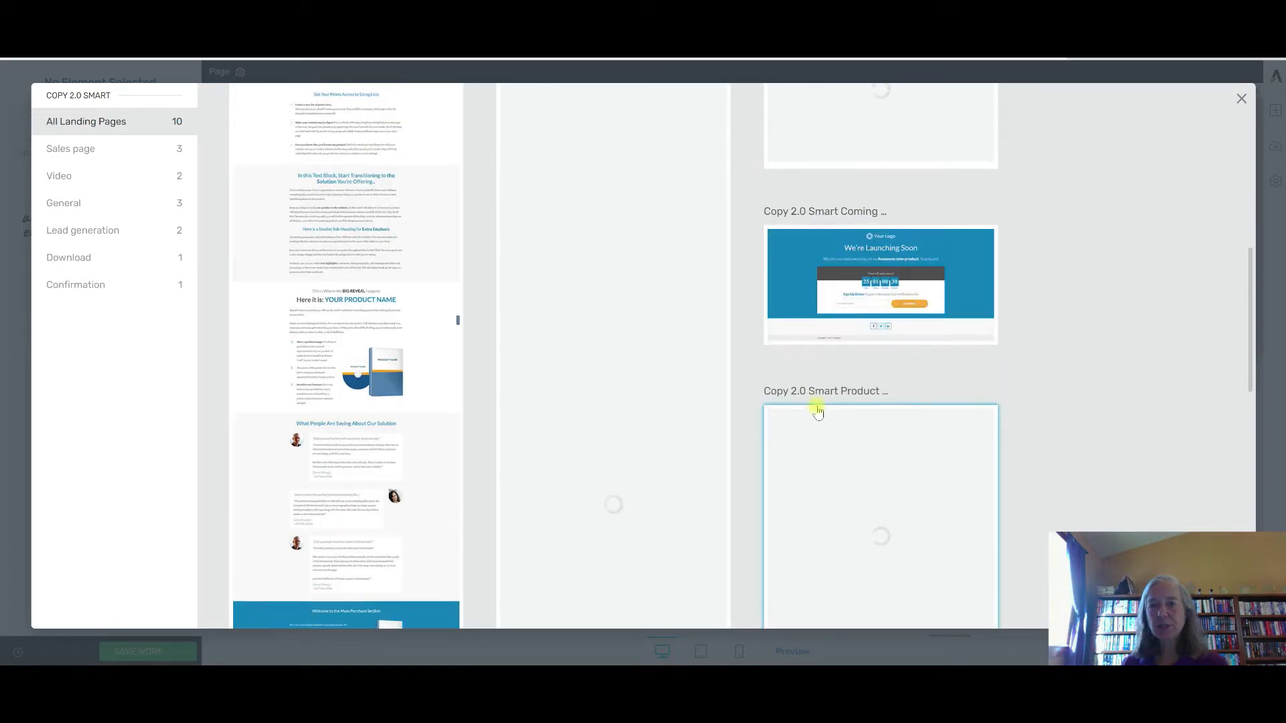
scroll(817, 408, "down", 3)
scroll(817, 403, "down", 3)
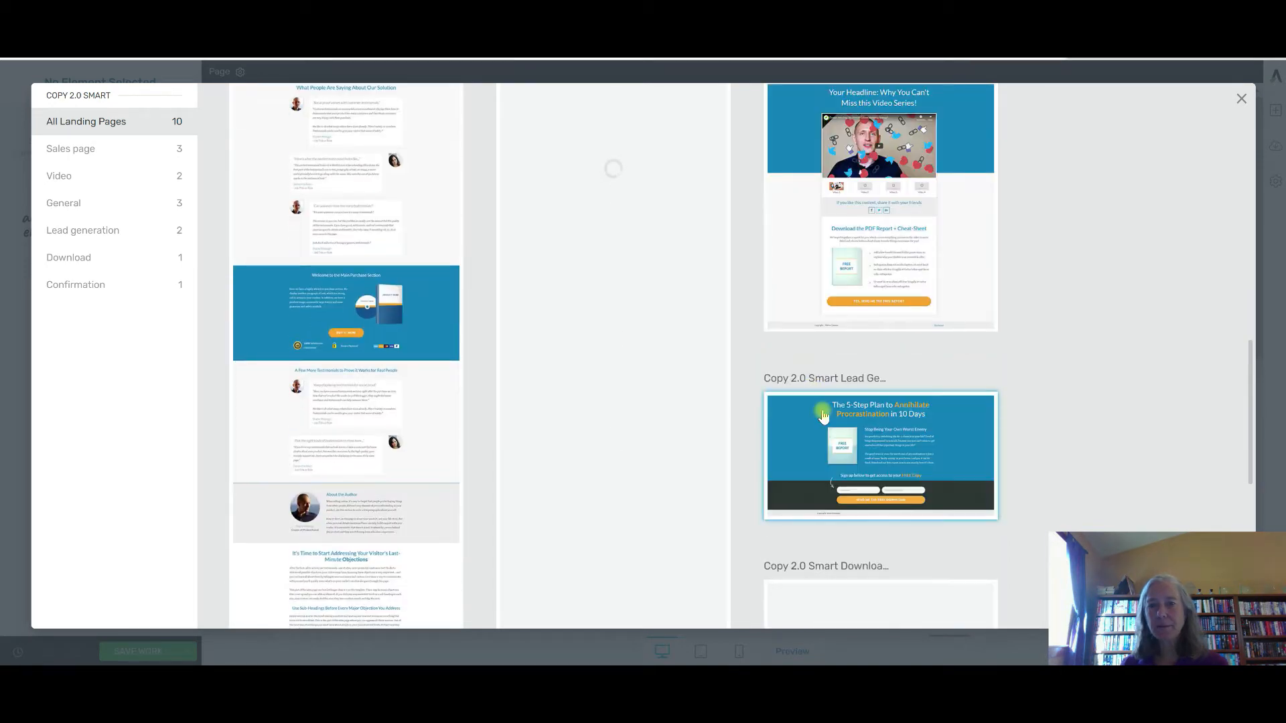
scroll(823, 415, "down", 3)
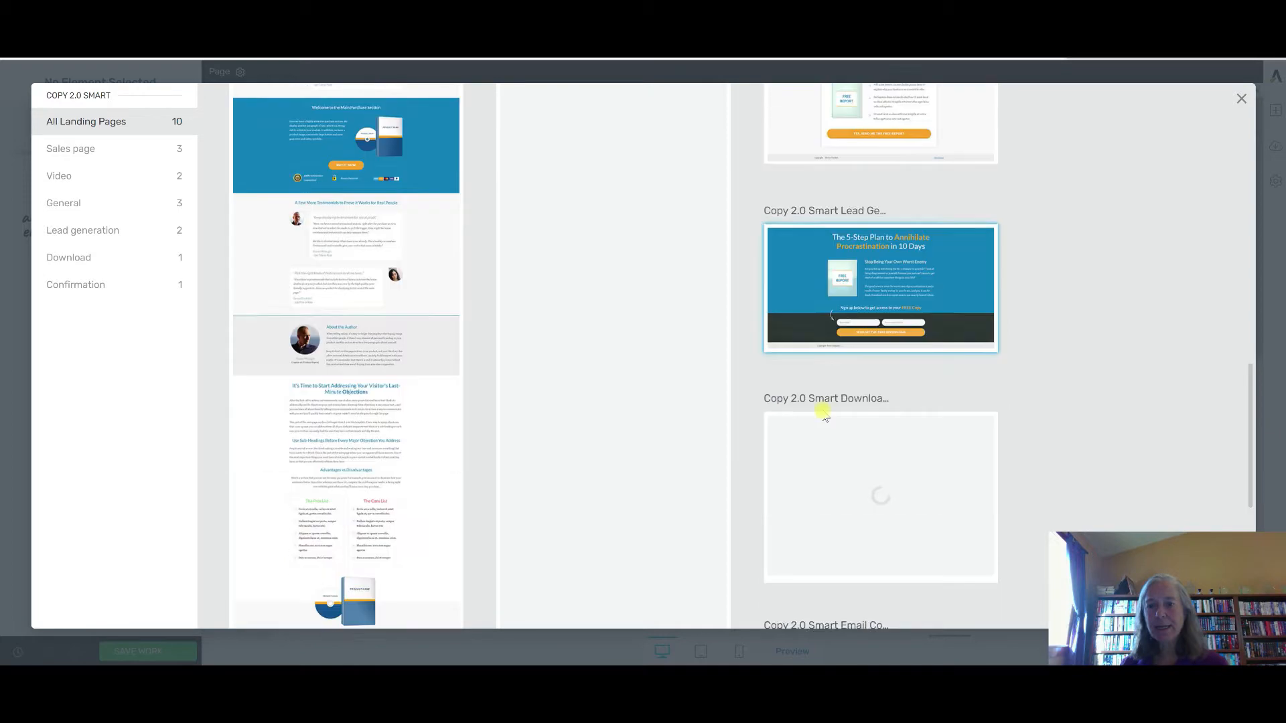
scroll(824, 415, "down", 3)
scroll(823, 415, "down", 1)
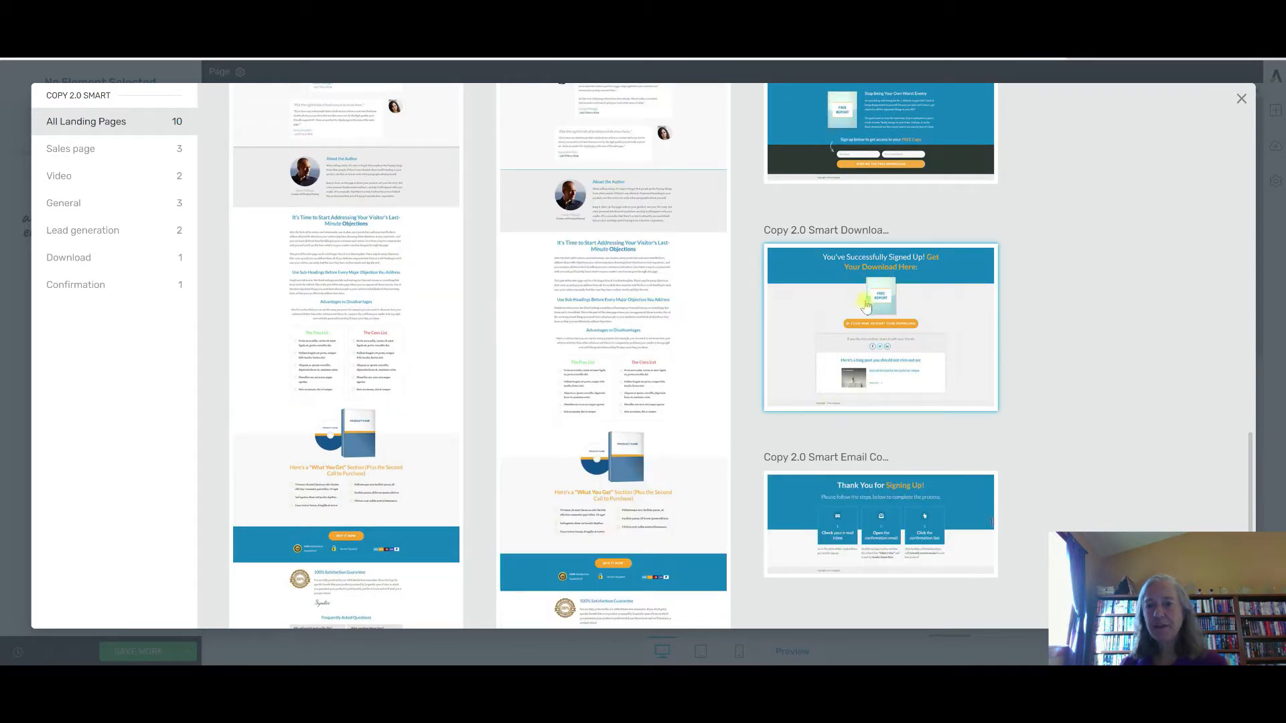
scroll(850, 322, "down", 3)
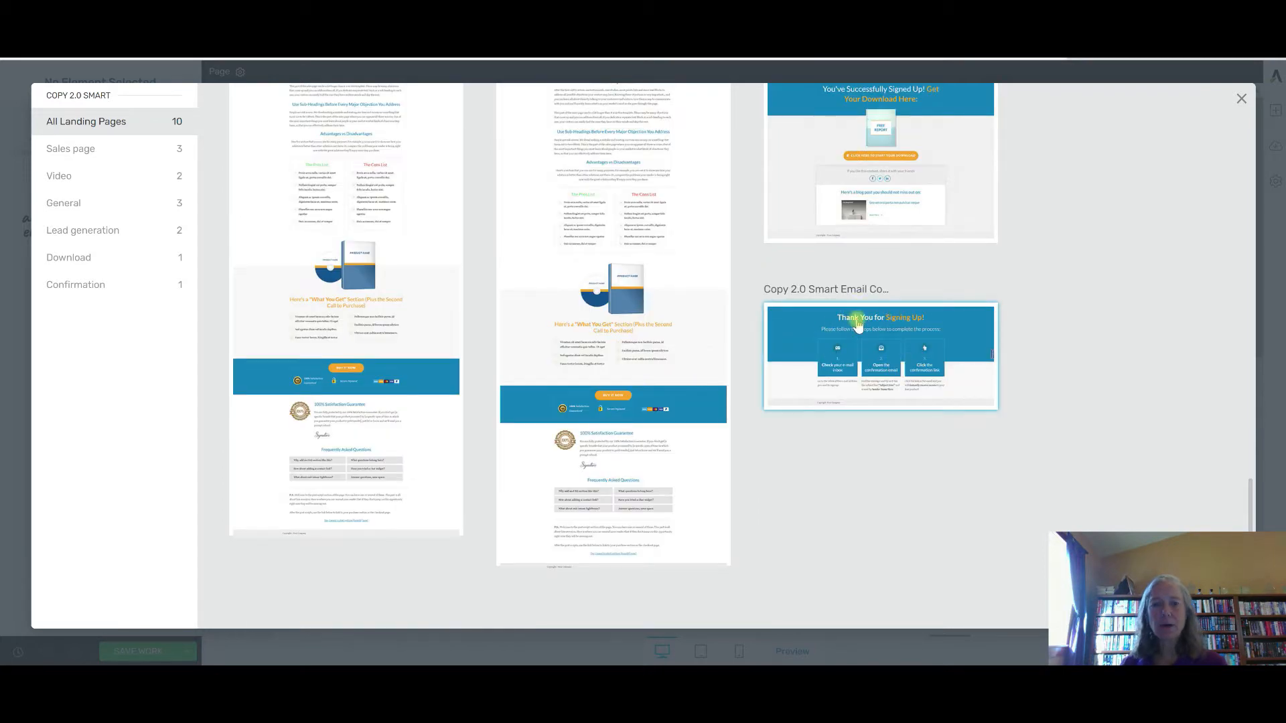
scroll(849, 319, "up", 4)
scroll(849, 320, "up", 1)
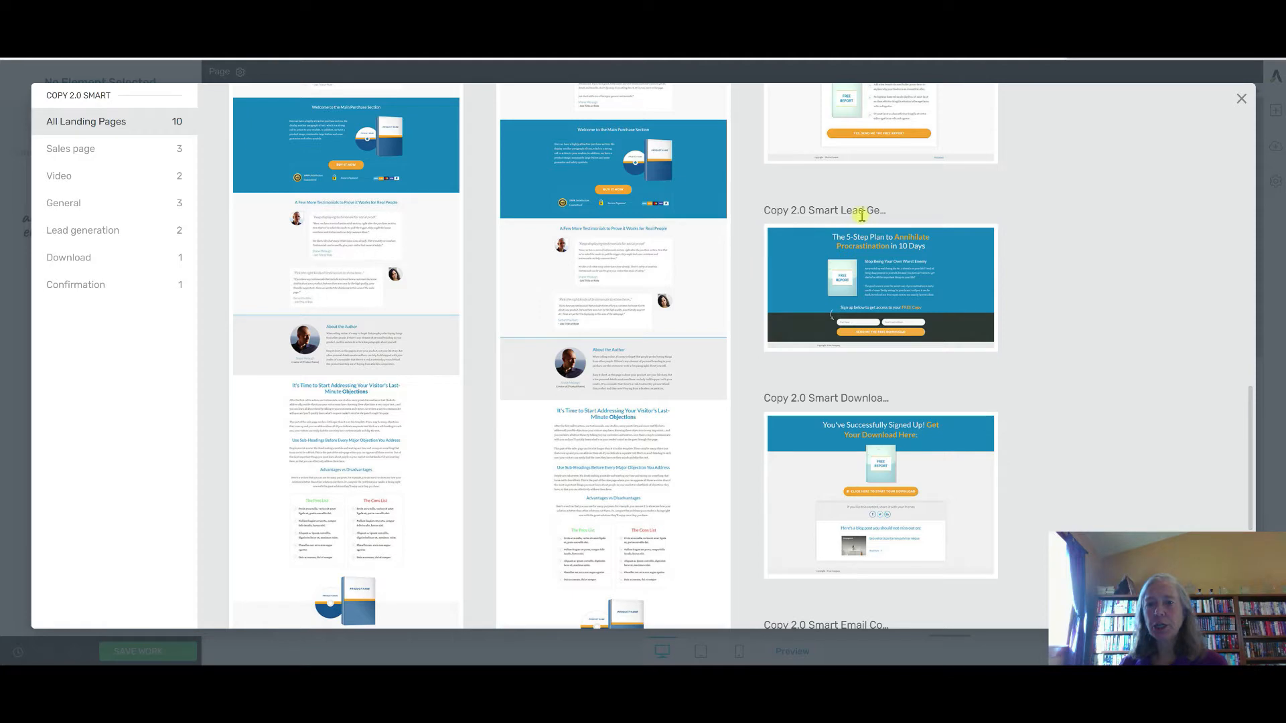
scroll(843, 363, "down", 3)
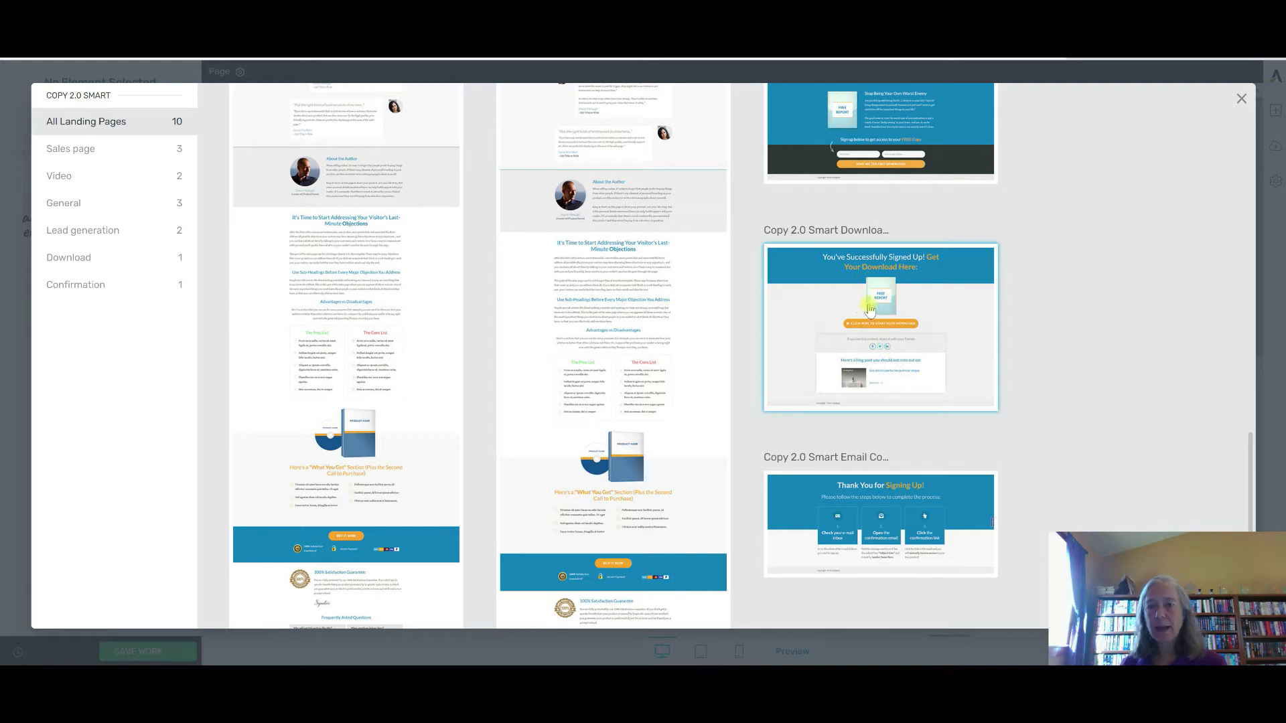
scroll(864, 217, "up", 4)
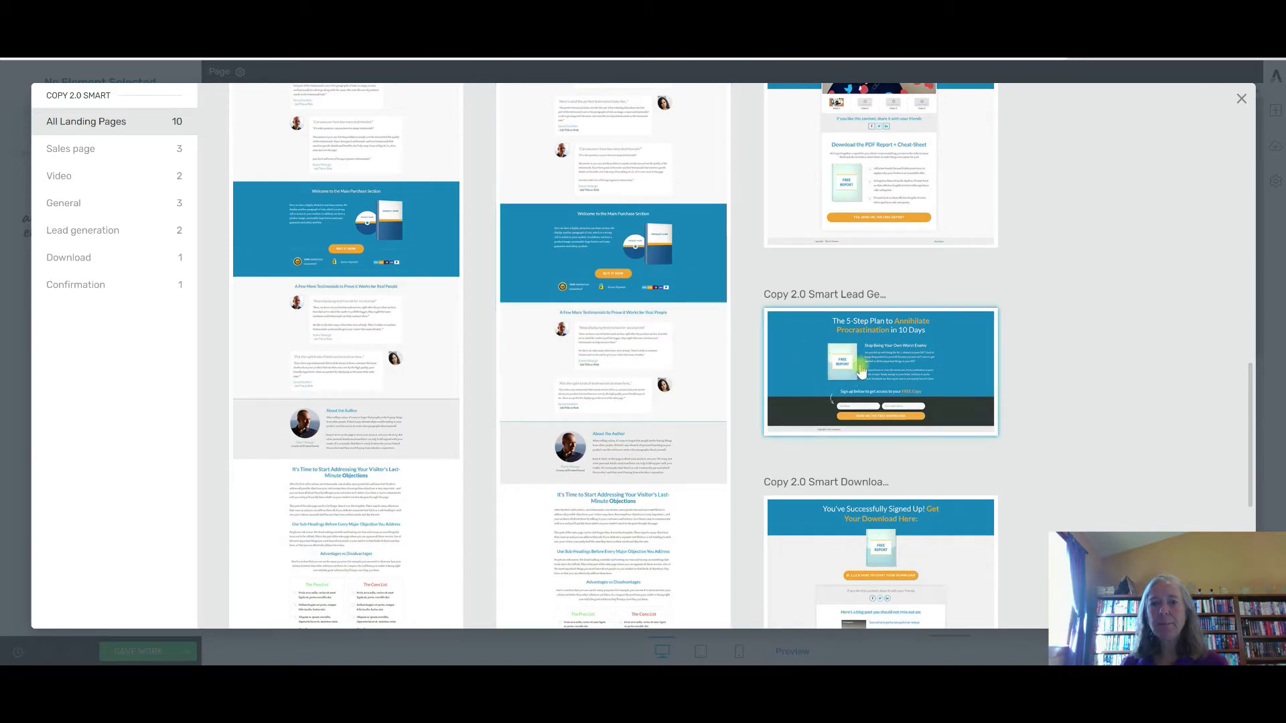
Apply the Copy 2.0 Smart lead generation template, headed "The 5-Step Plan to Annihilate Procrastination in 10 Days", to the page.
left_click(862, 369)
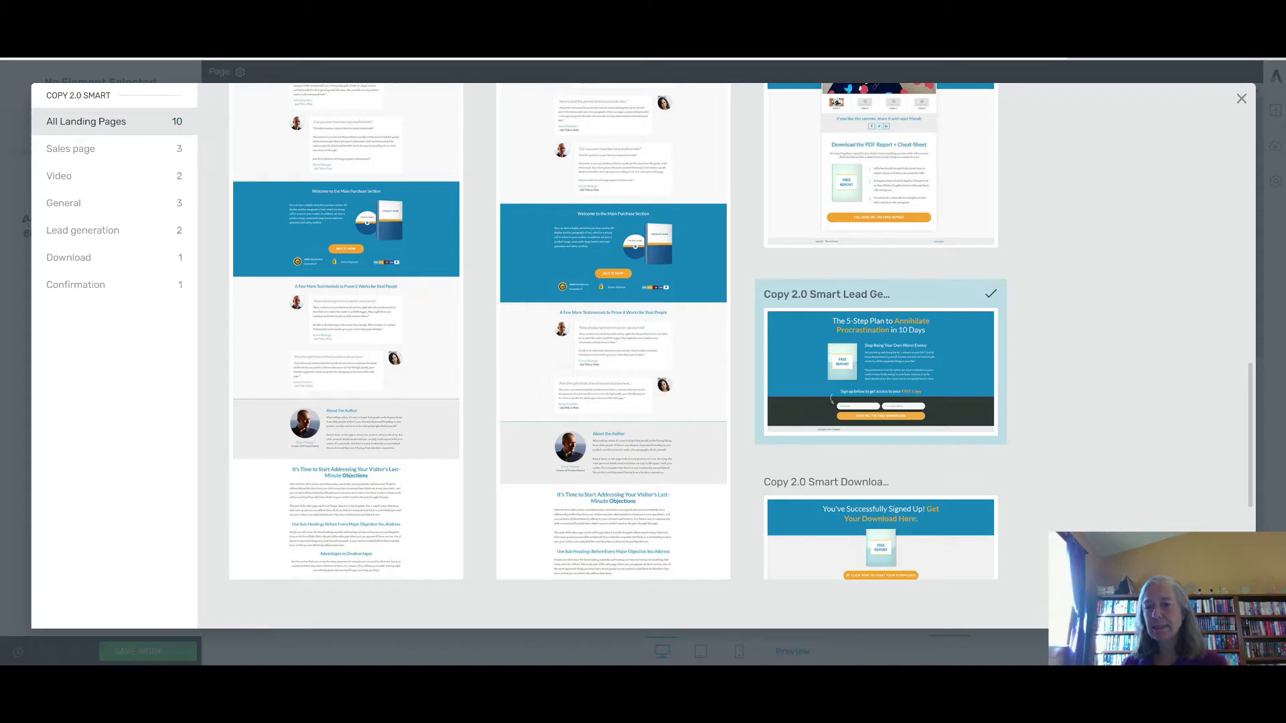
left_click(1182, 603)
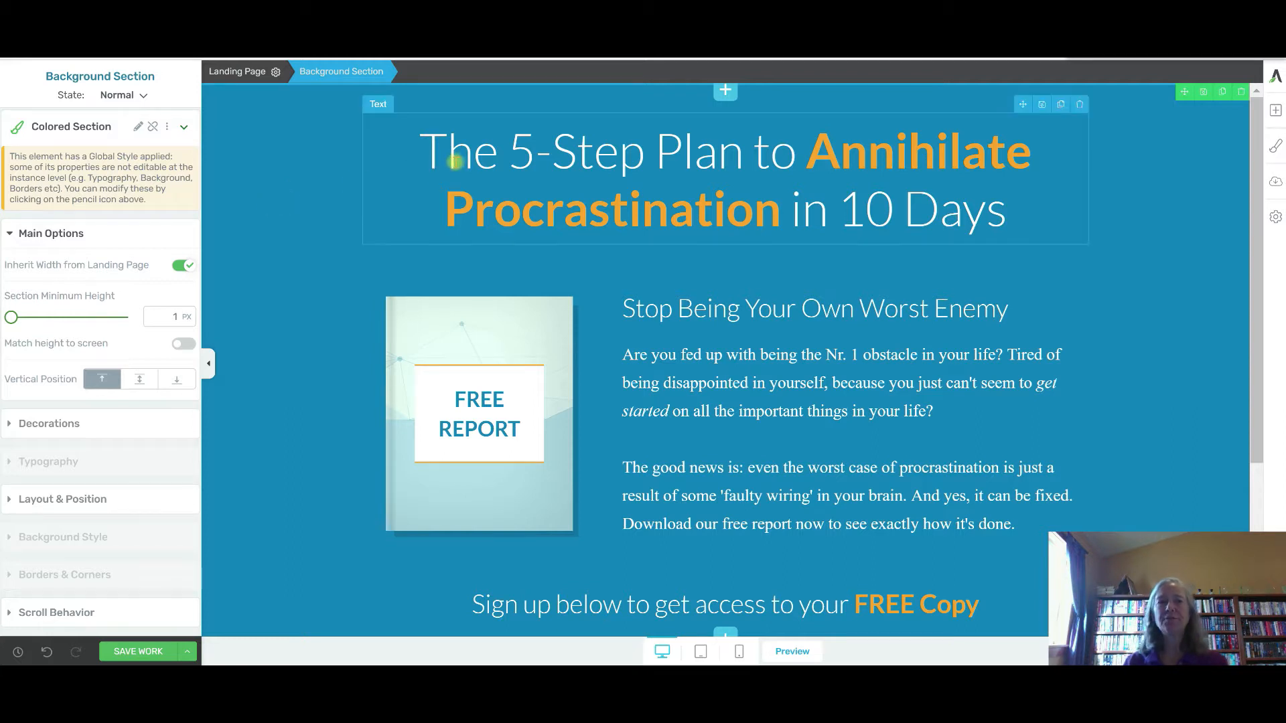
Inspect the editing options of the main headline text and of the blue background section.
left_click(449, 155)
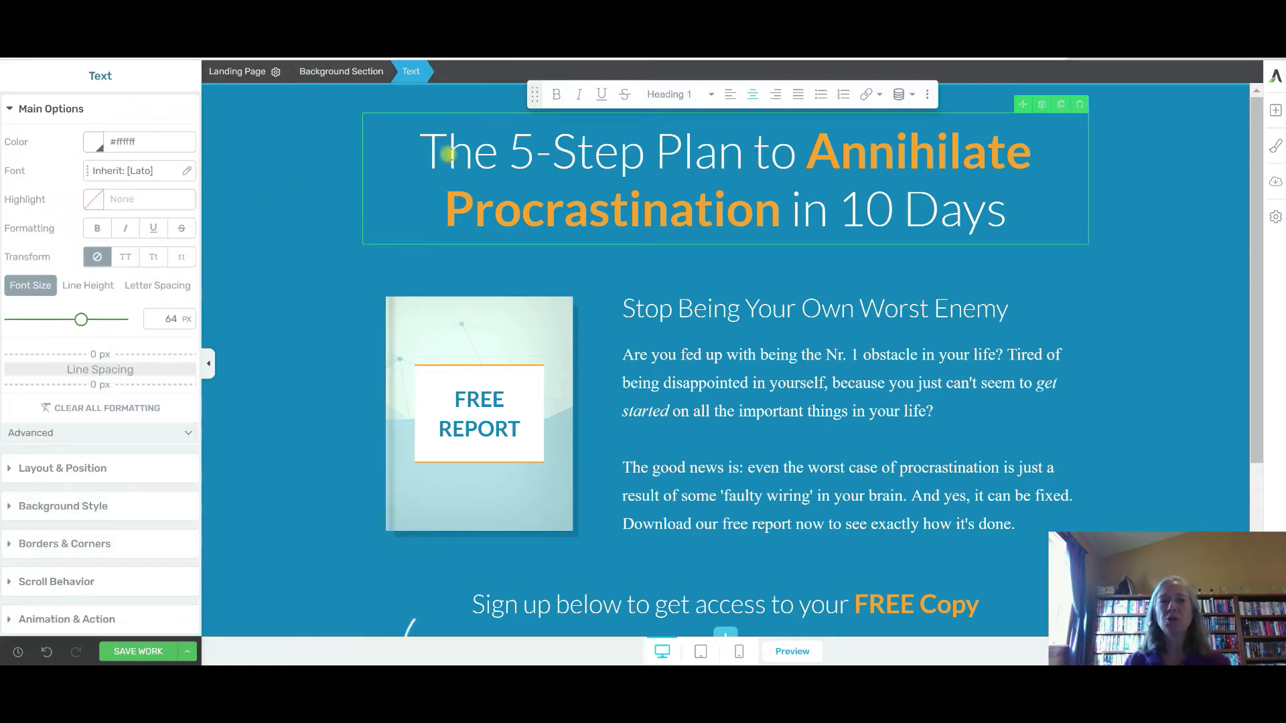
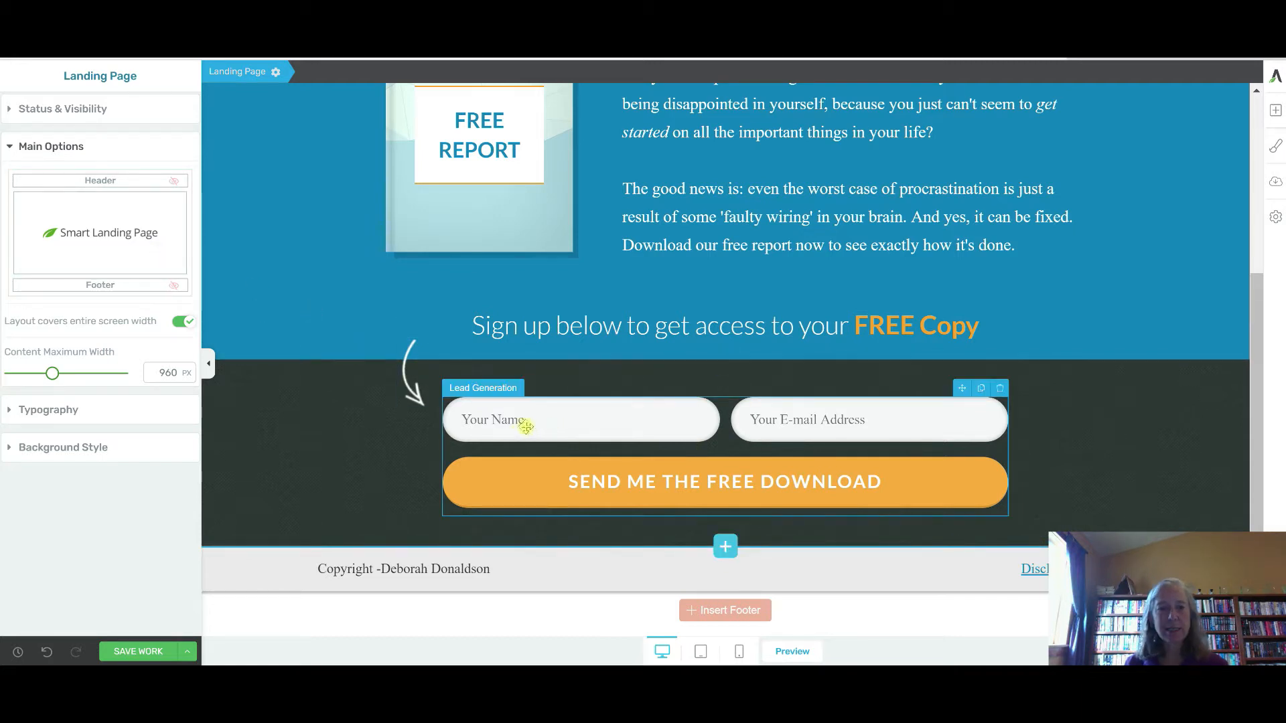
scroll(278, 250, "up", 3)
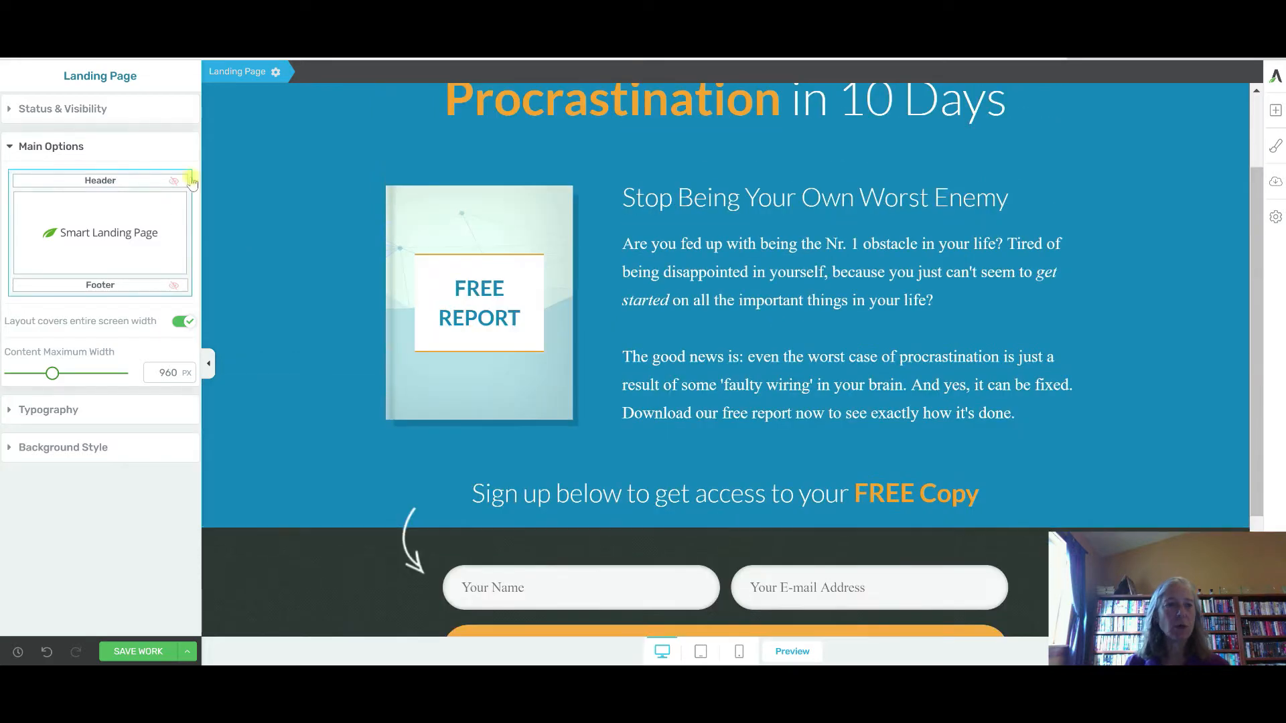
left_click(282, 123)
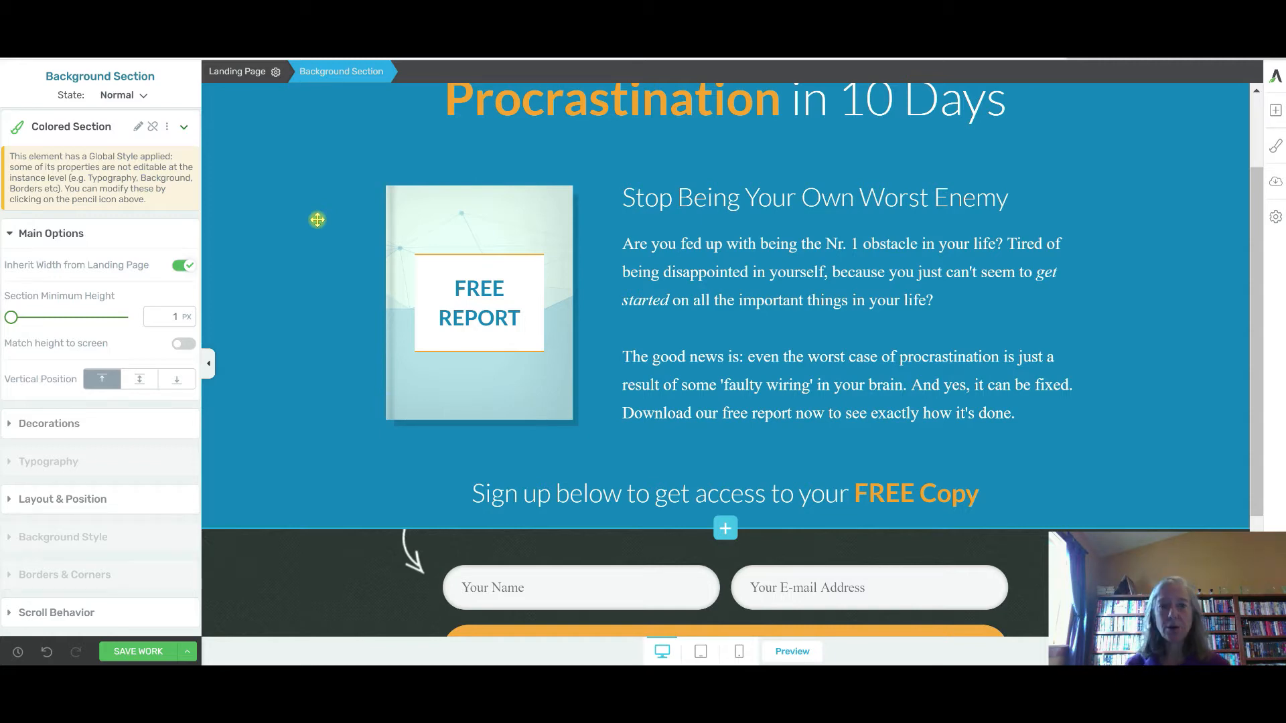
scroll(317, 219, "up", 2)
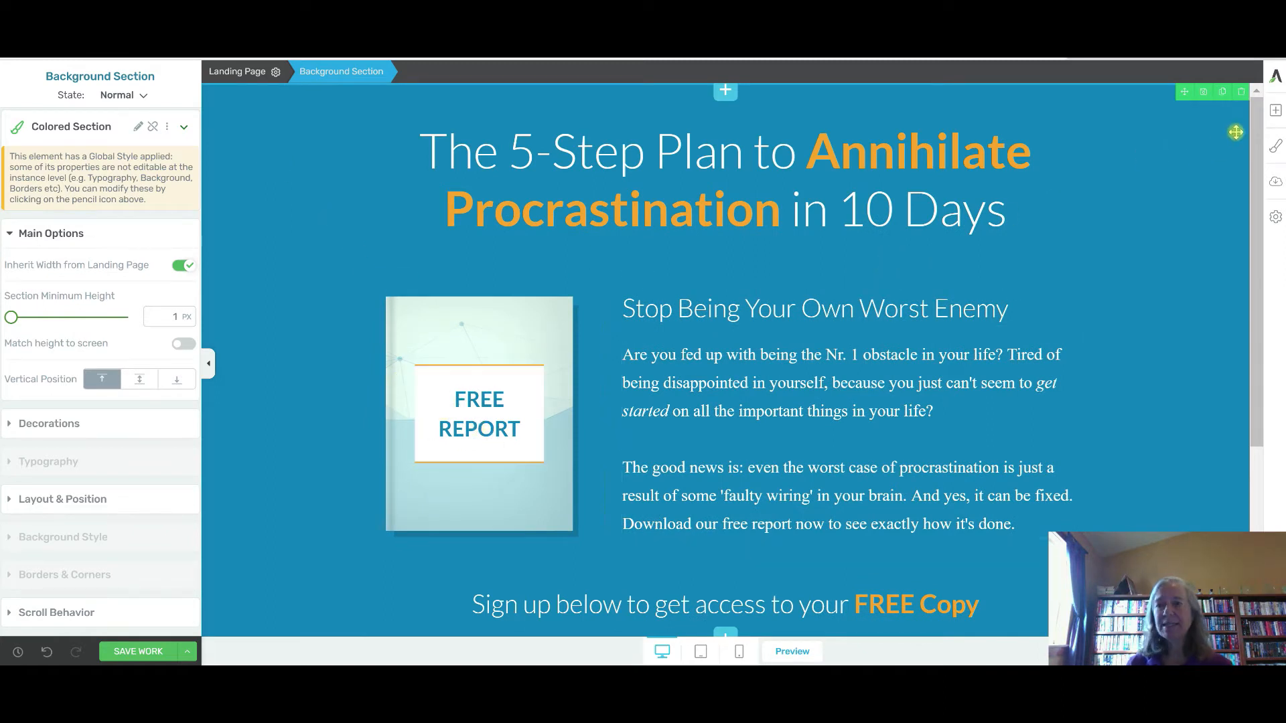
Insert an Image element below the FREE REPORT box, using the skills handshake picture from the media library.
left_click(1274, 111)
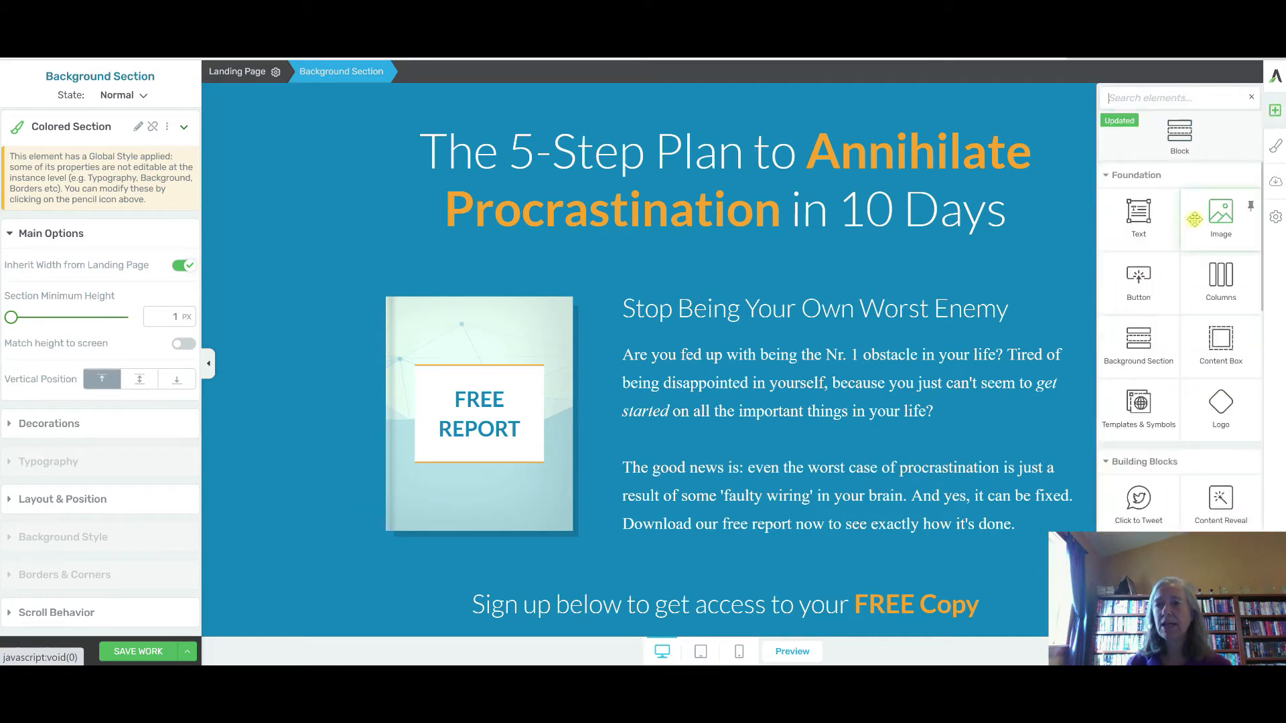
left_click_drag(1217, 213, 445, 519)
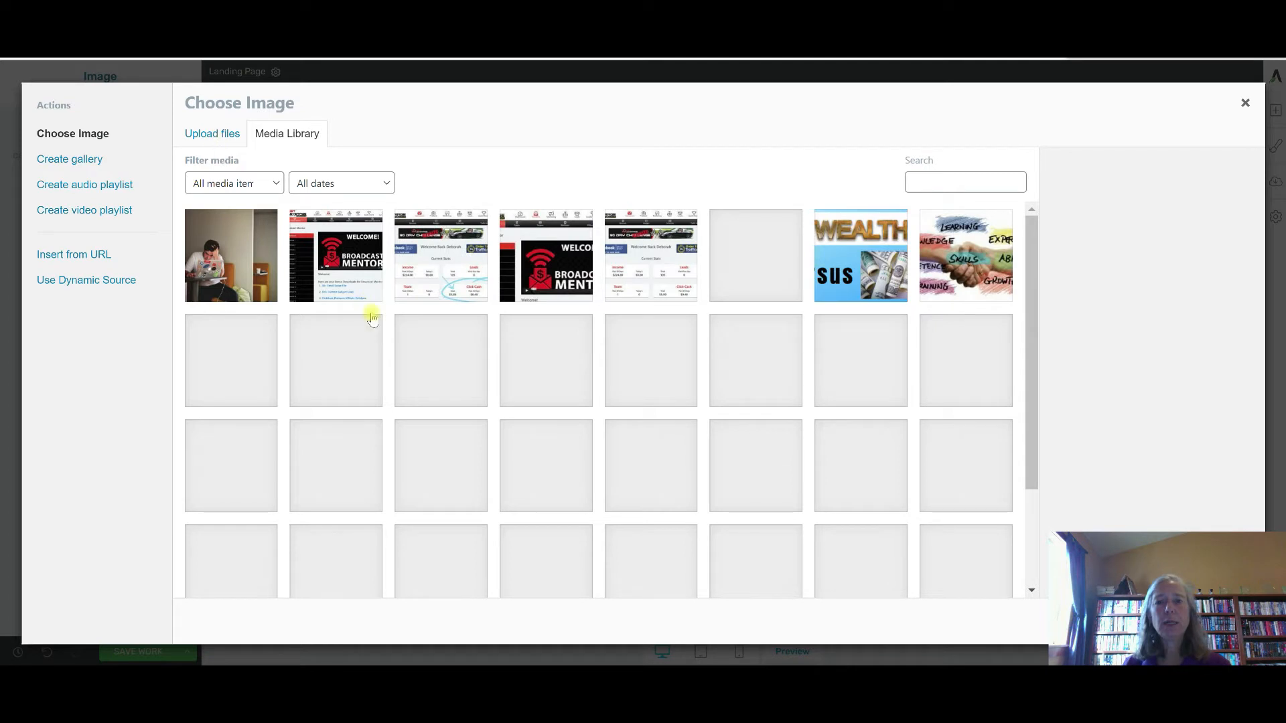
left_click(946, 247)
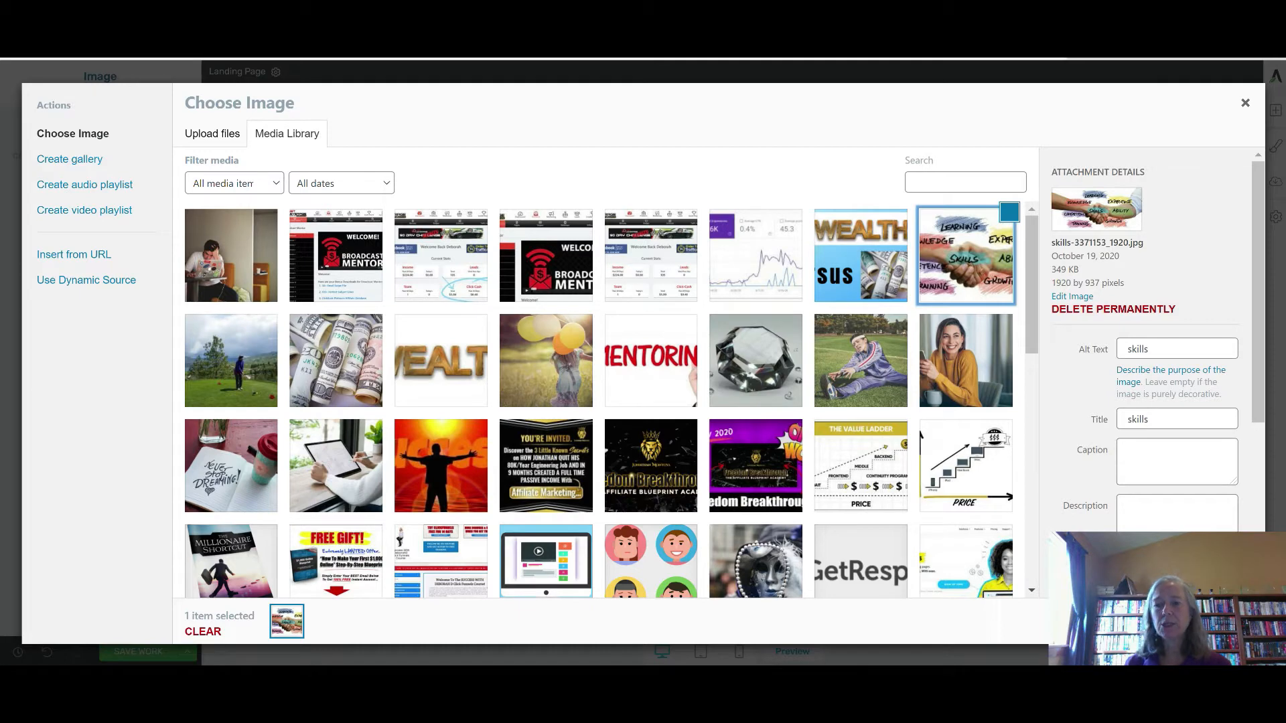
left_click(1210, 622)
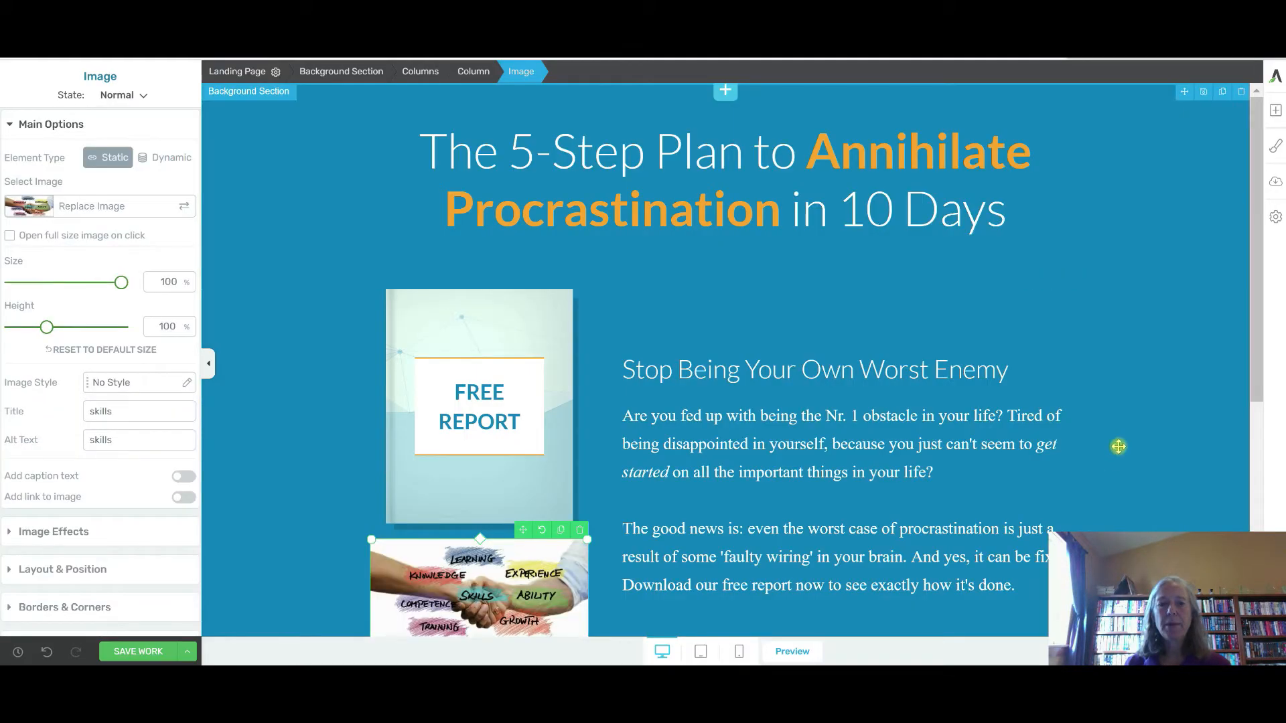
Duplicate the FREE REPORT content box above the skills handshake image.
scroll(1147, 400, "down", 3)
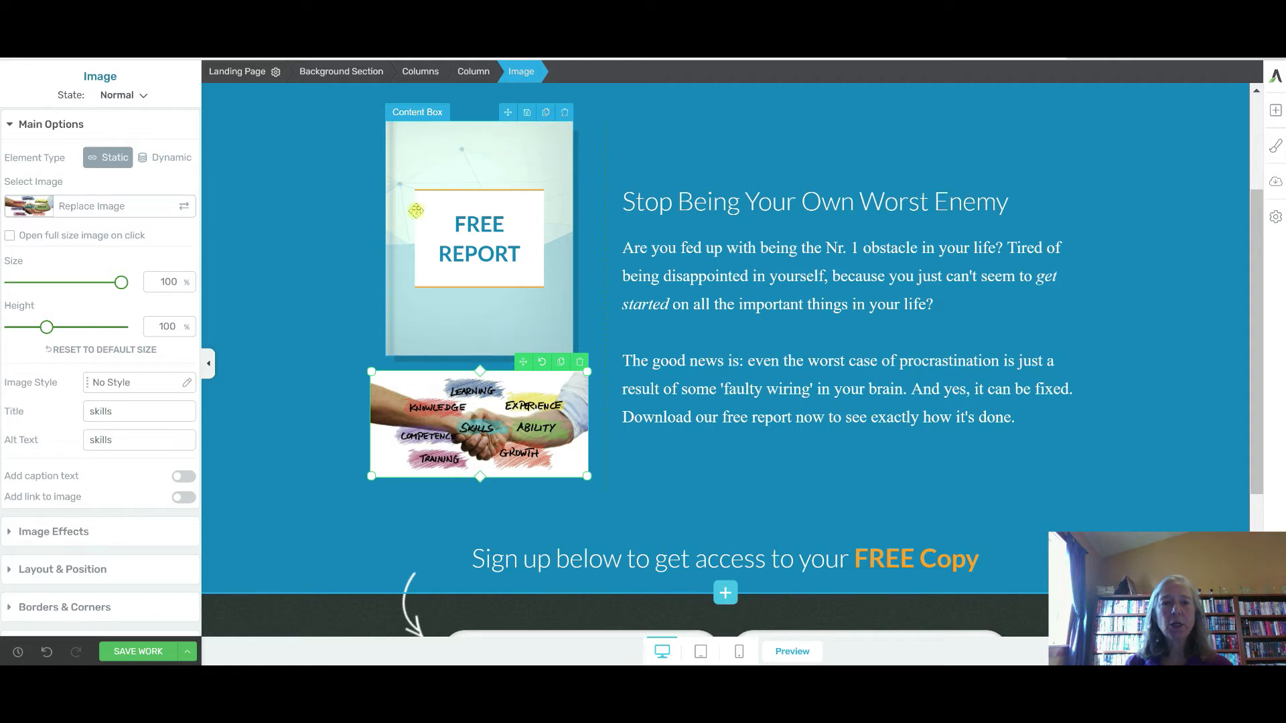
left_click(484, 159)
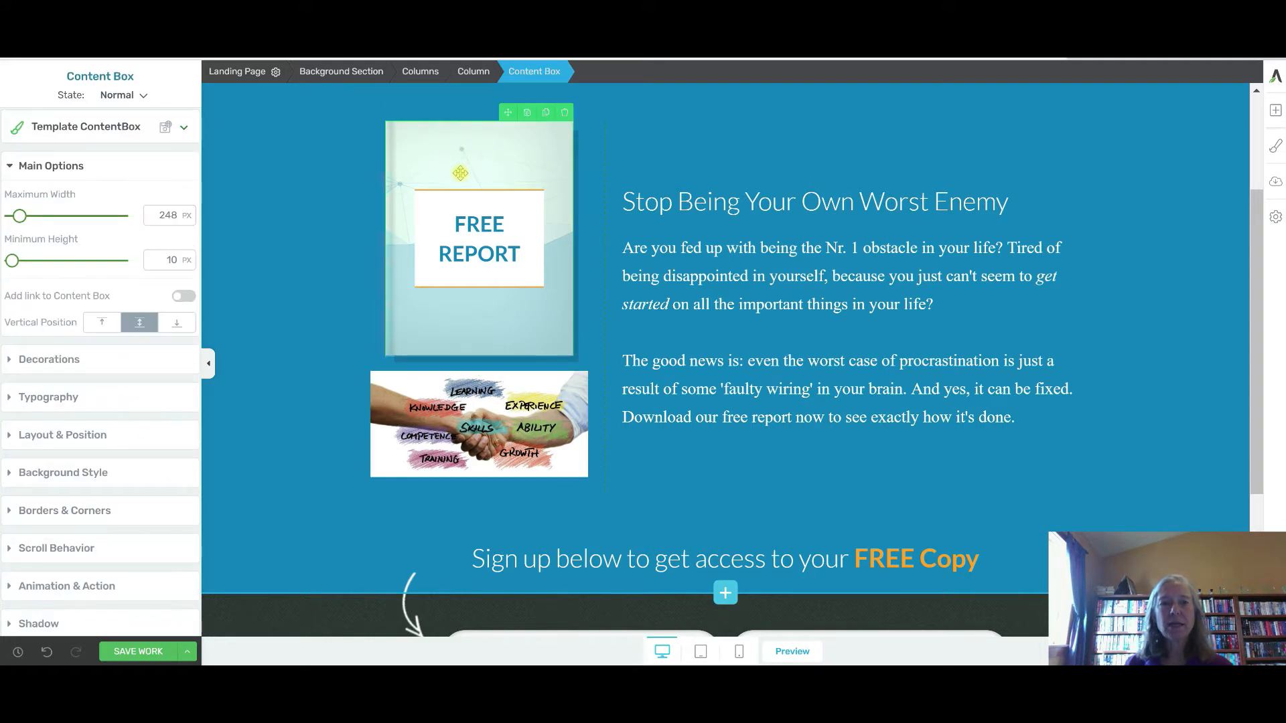
left_click_drag(462, 422, 454, 464)
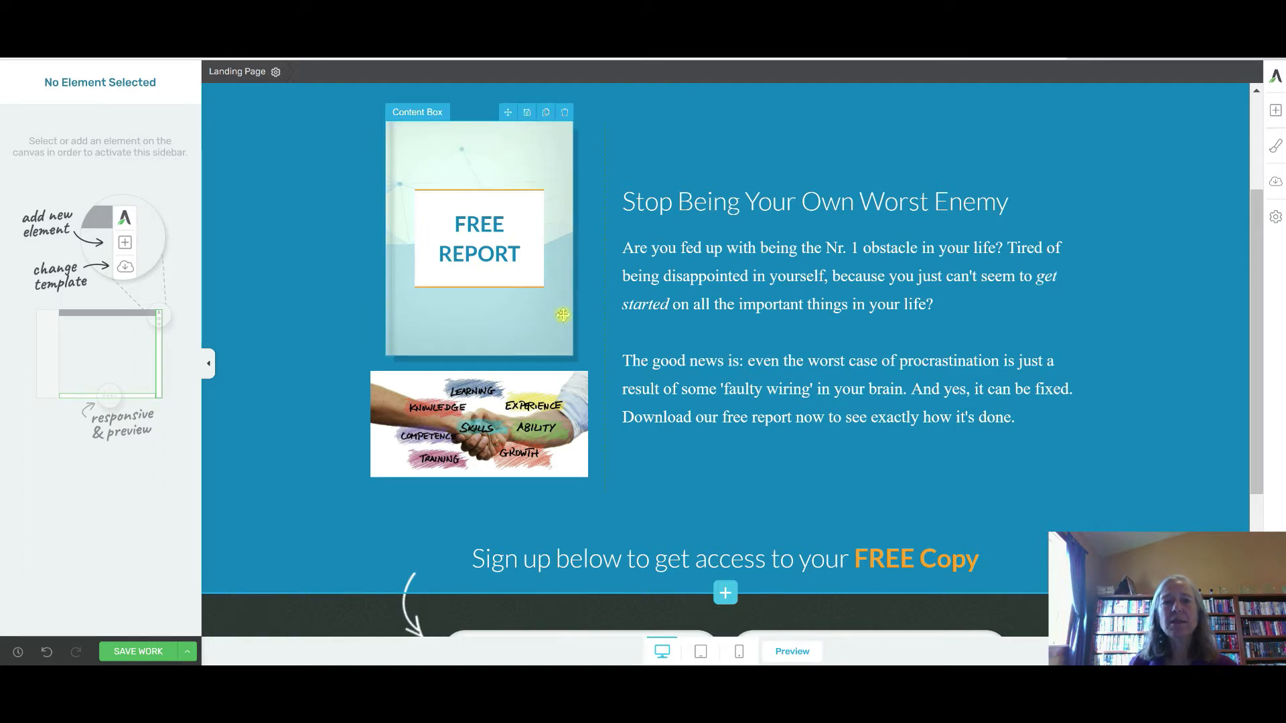
left_click(546, 114)
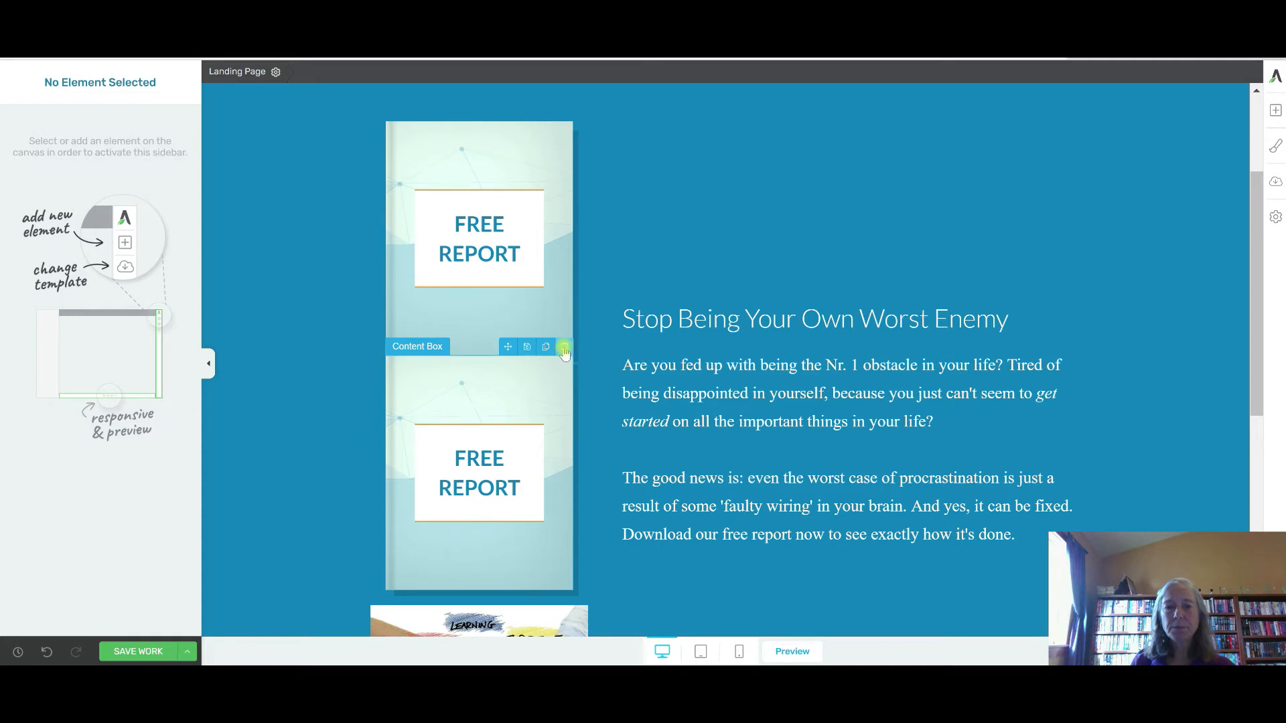
Delete the duplicated FREE REPORT content box and the skills handshake image below it.
left_click(565, 347)
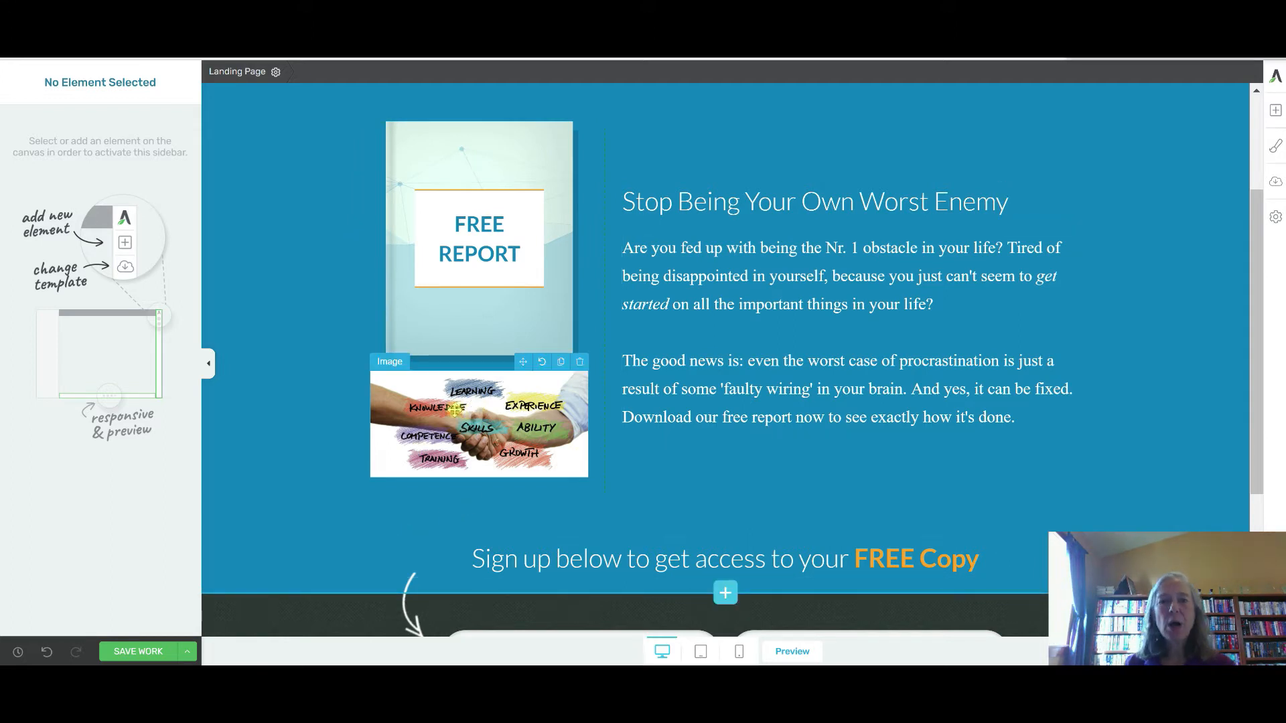
left_click(580, 363)
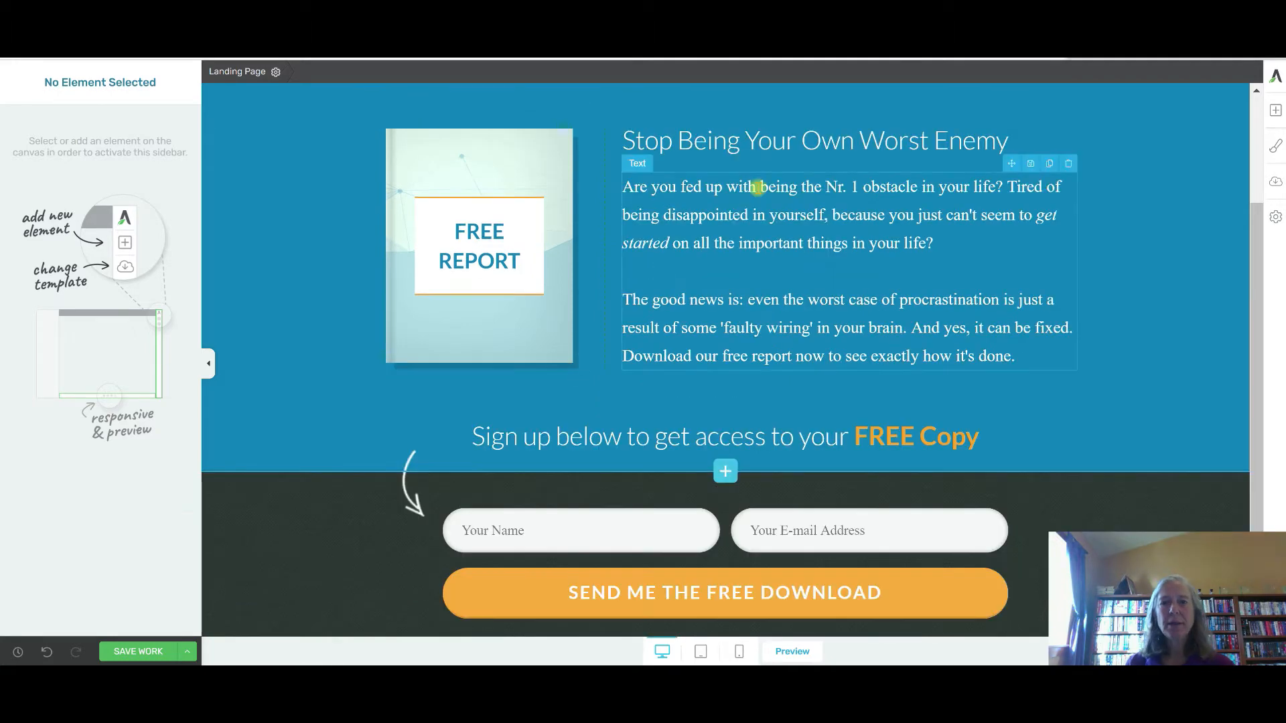
scroll(740, 179, "up", 3)
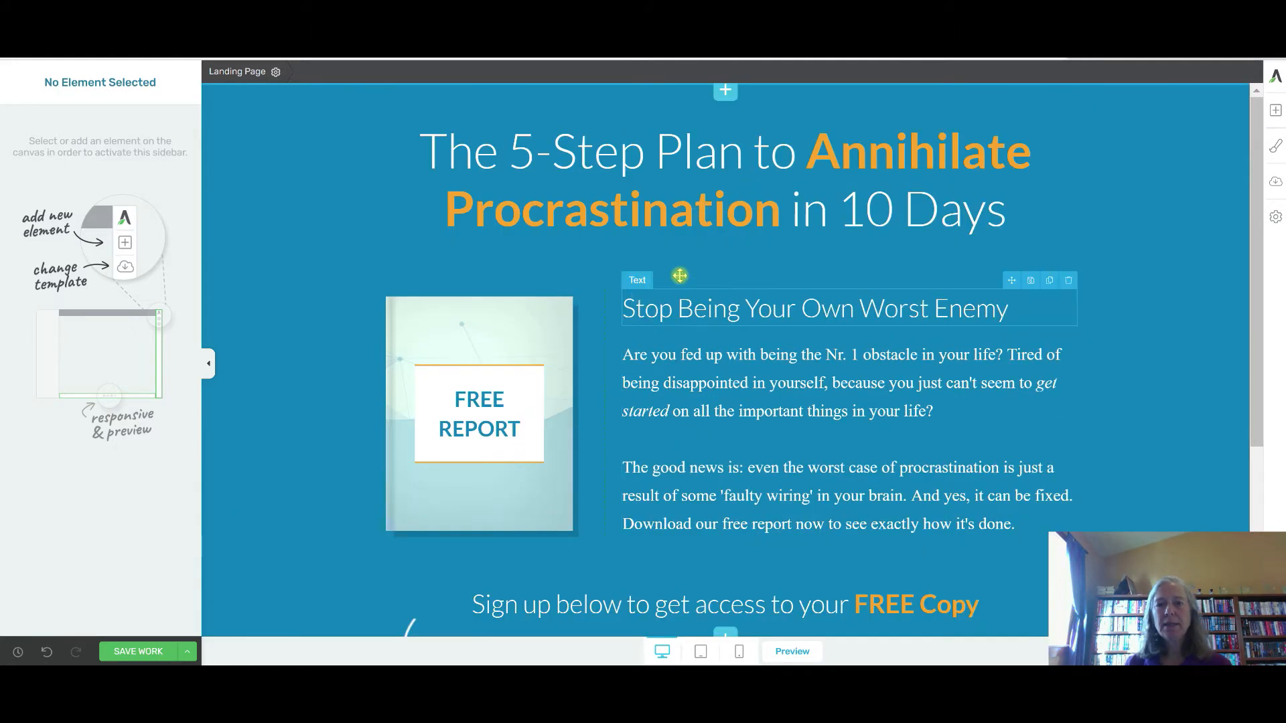
scroll(546, 509, "down", 3)
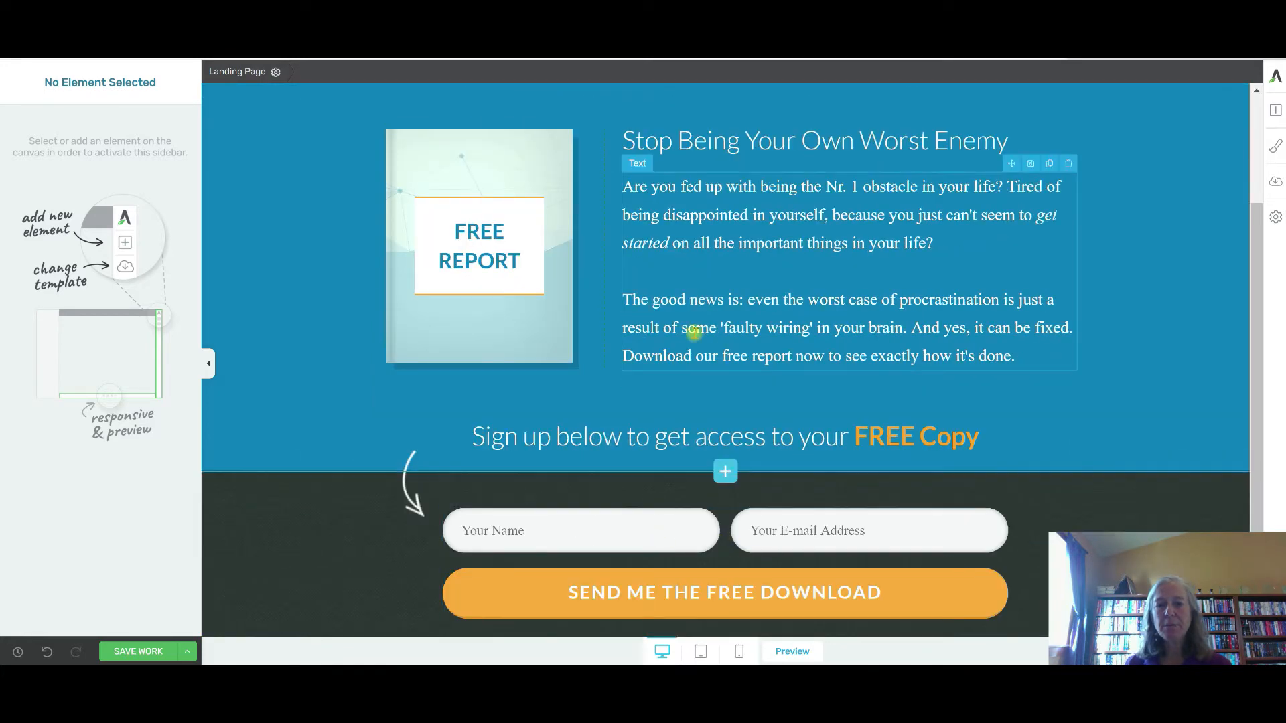
scroll(694, 330, "up", 3)
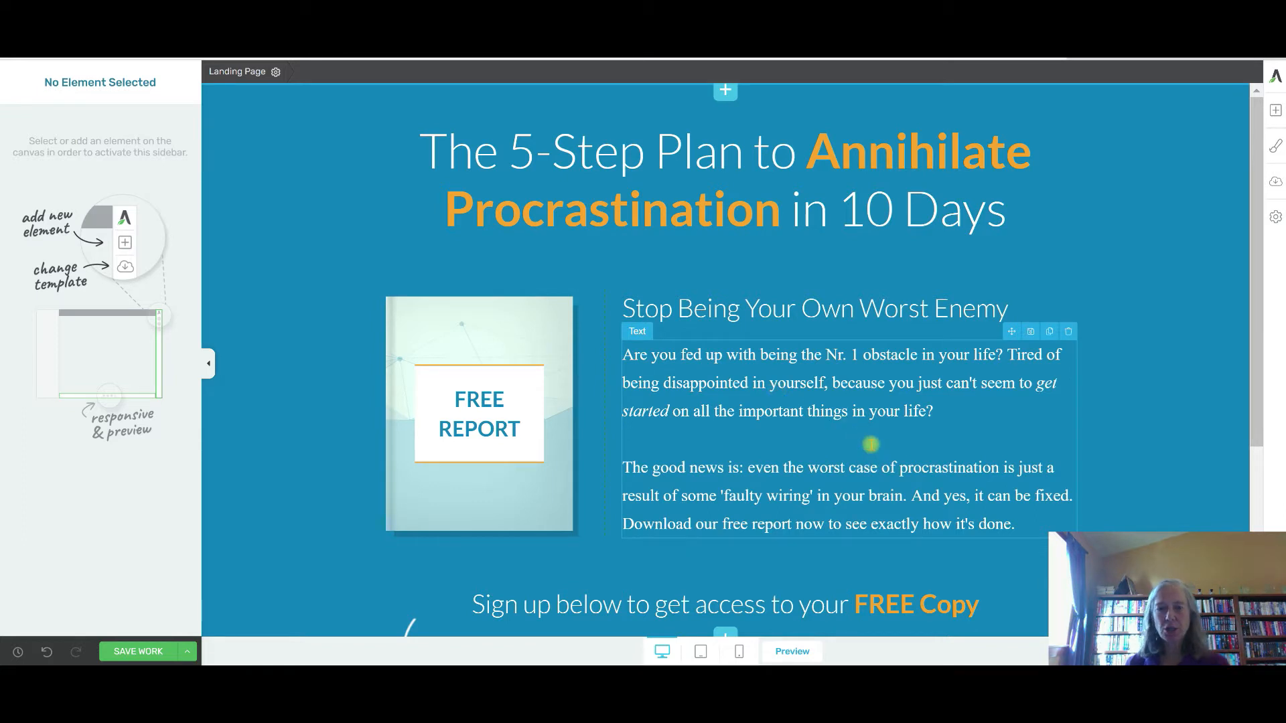
left_click(659, 268)
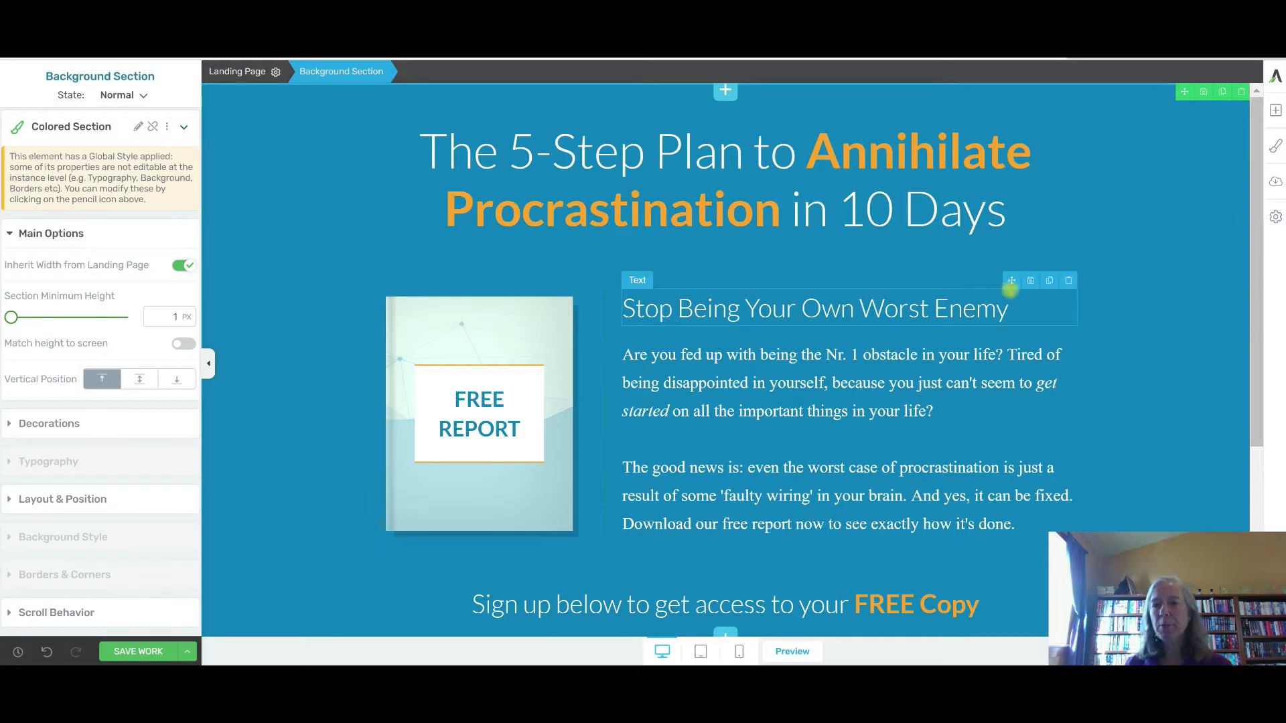
left_click(641, 261)
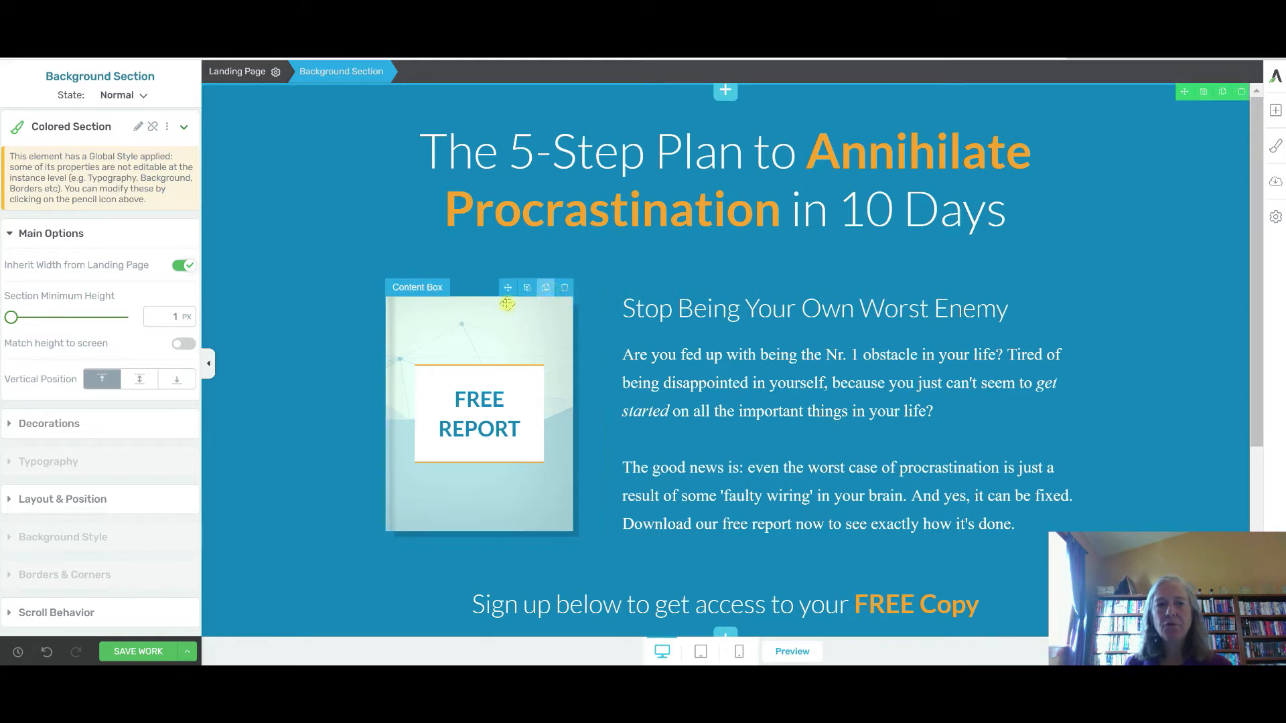
Set the top margin of the FREE REPORT content box to -80 px, after trying -40 px.
left_click(486, 318)
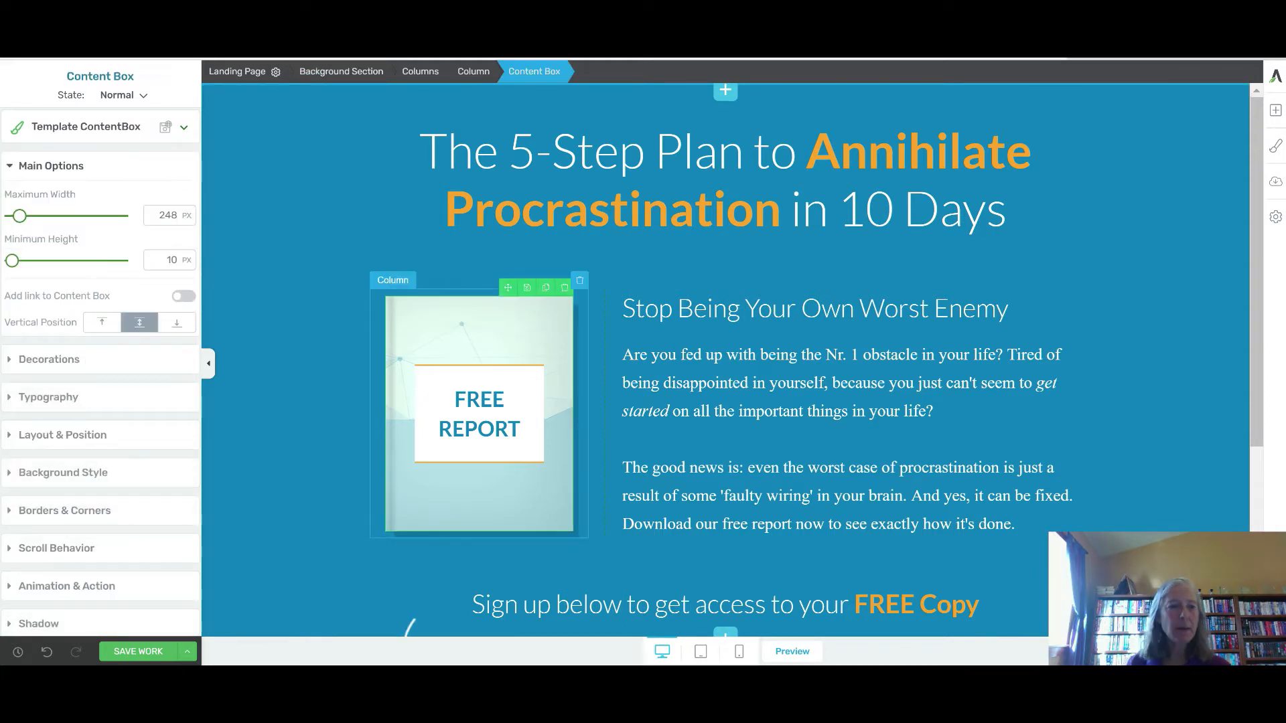
left_click(45, 437)
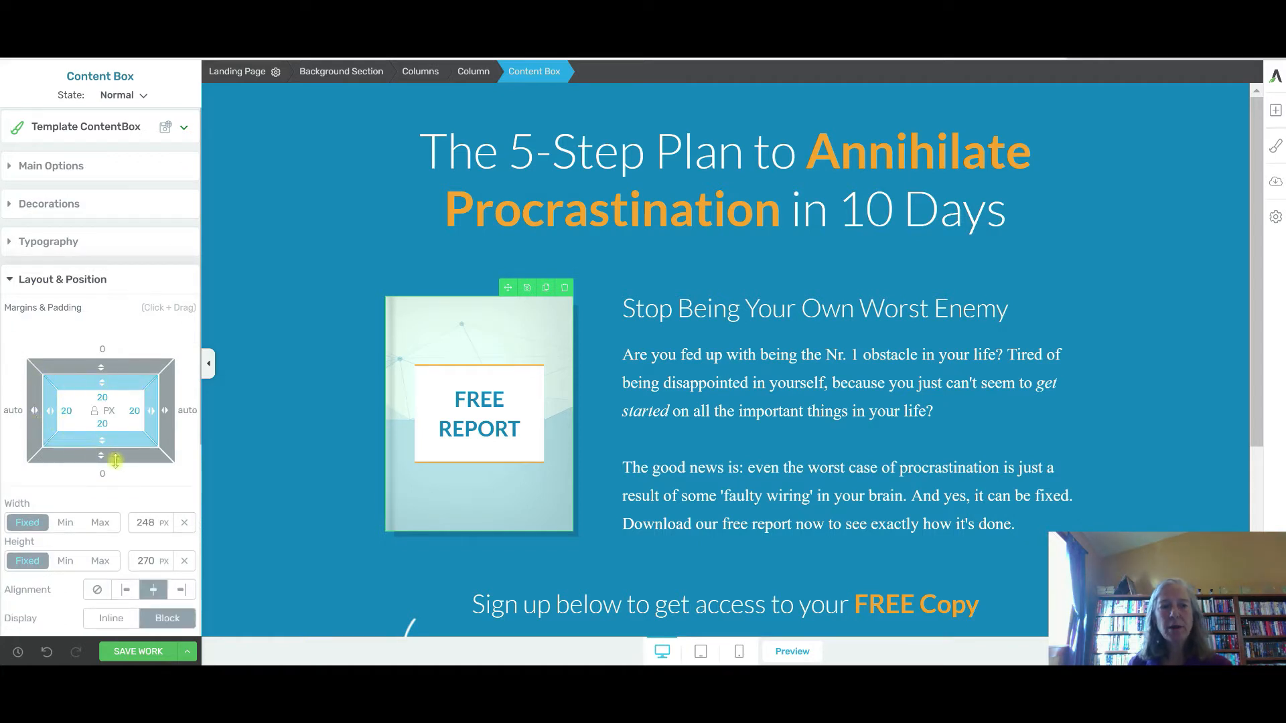
left_click(114, 350)
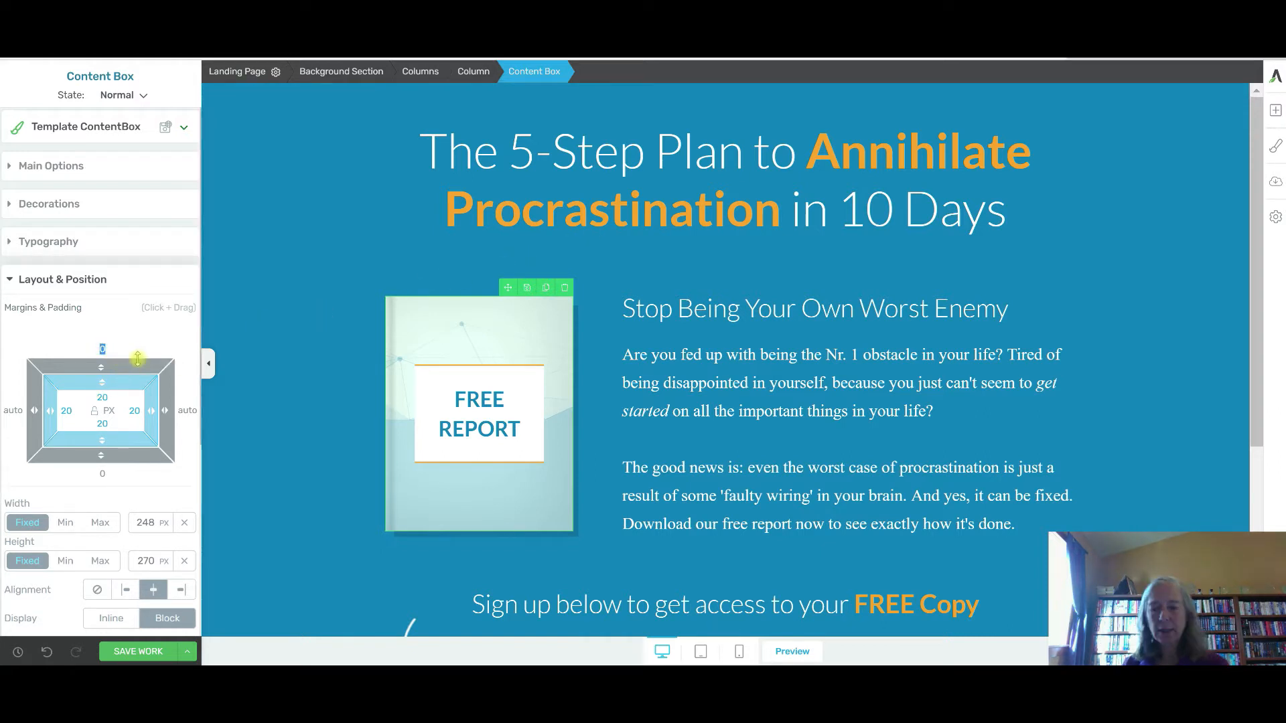
type("-40")
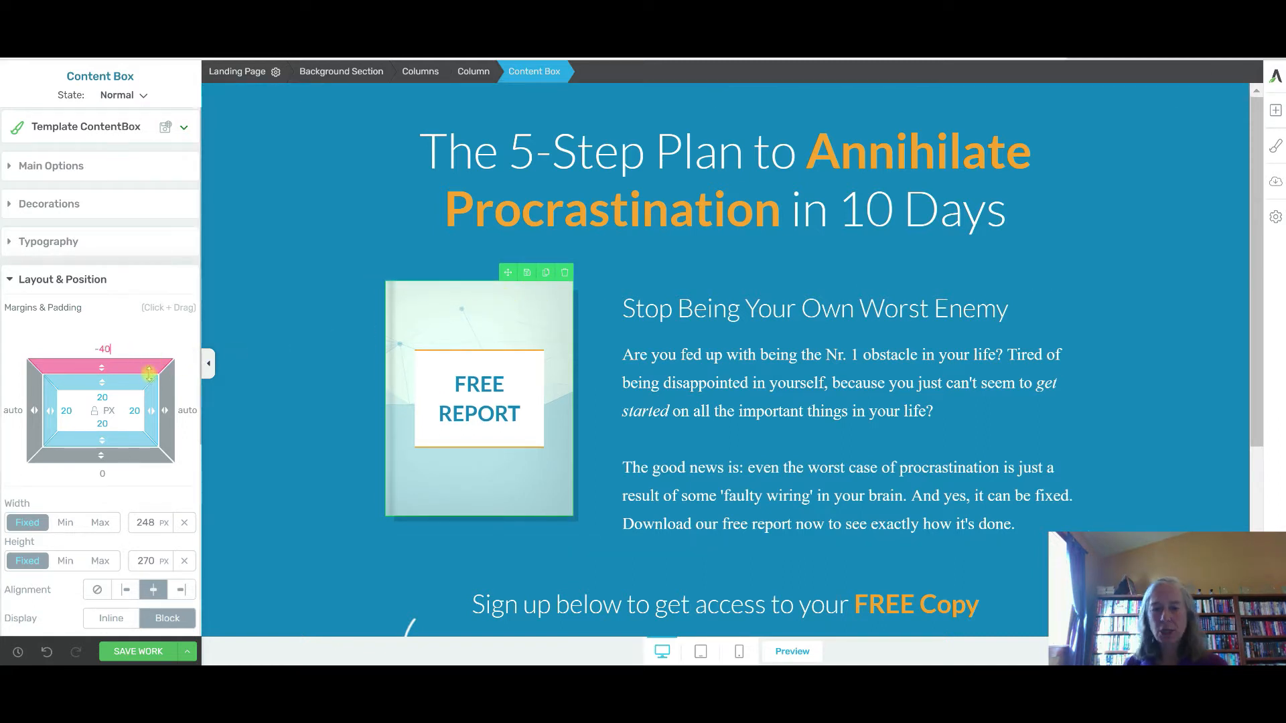
key("BackSpace")
key("BackSpace")
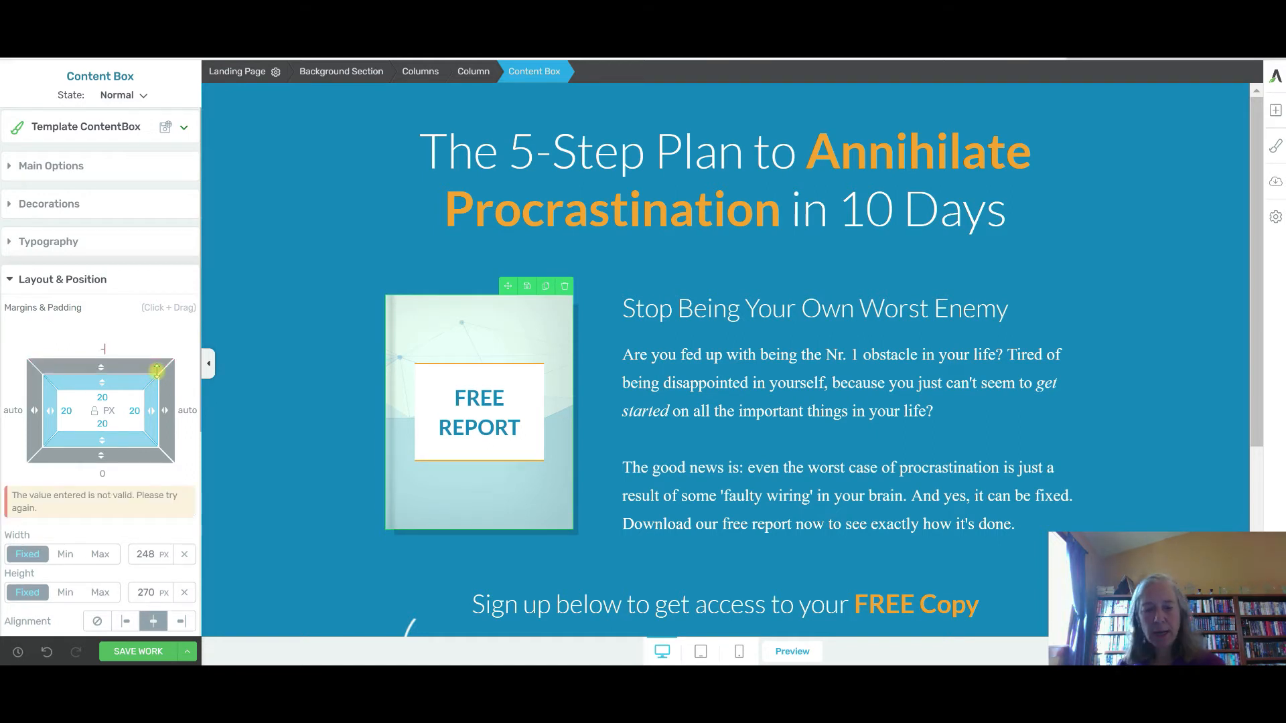
type("80")
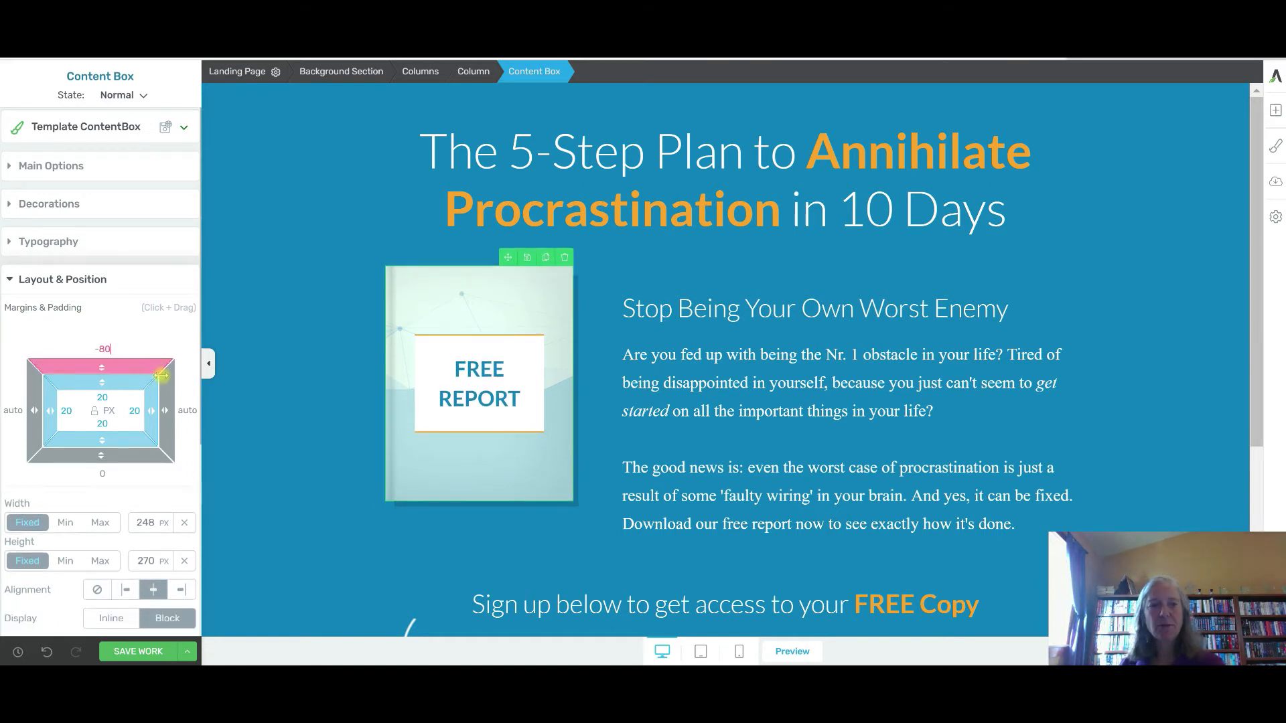
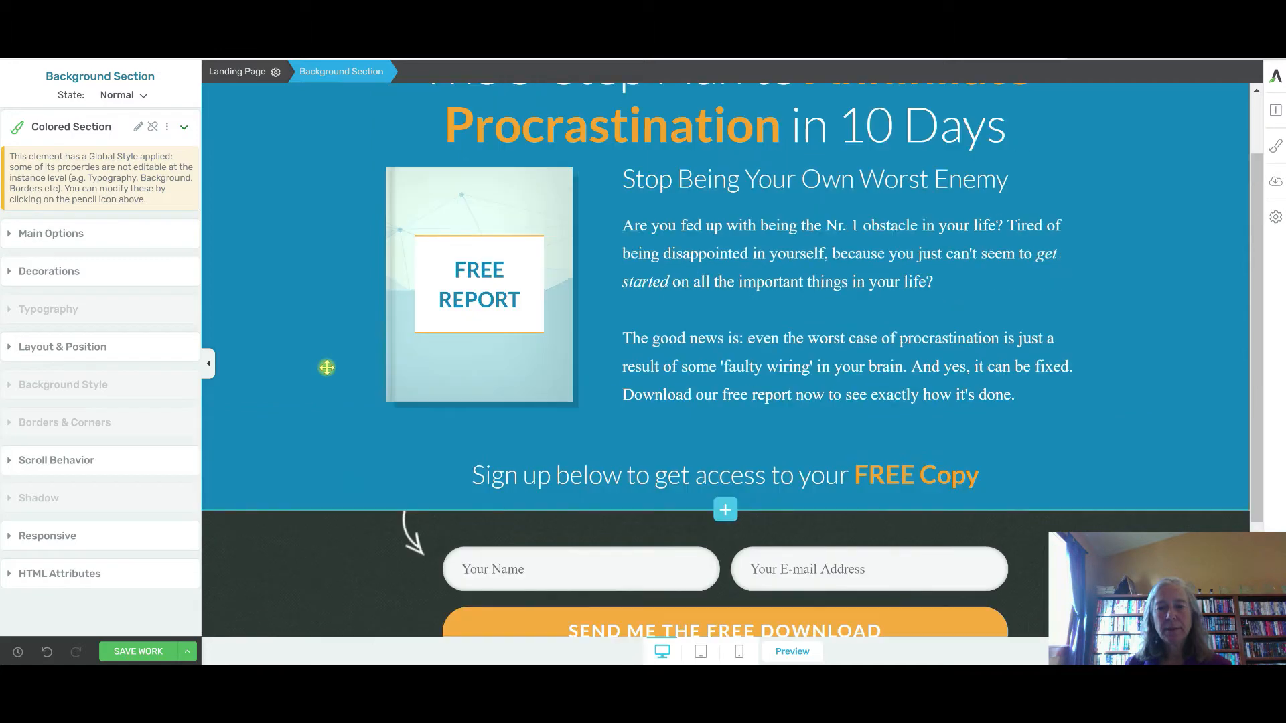
Set the top margin of the "Sign up below to get access to your FREE Copy" text to -40 px.
left_click(504, 481)
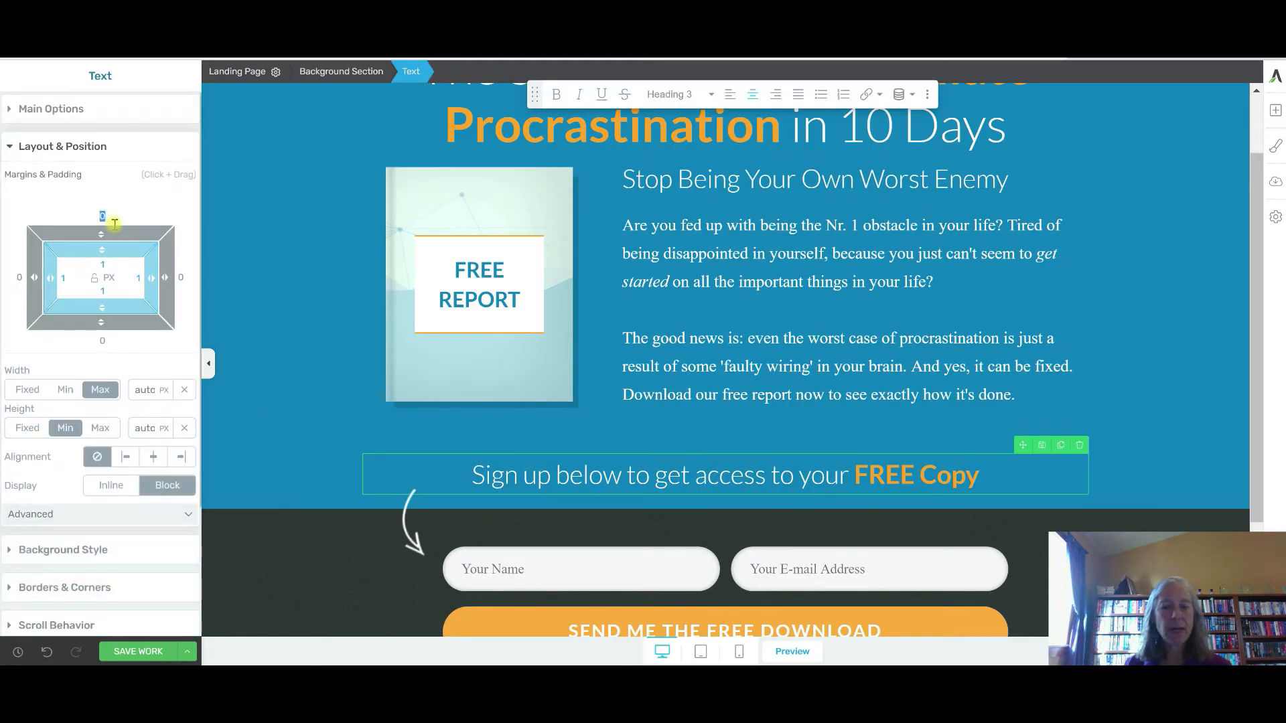
type("-40")
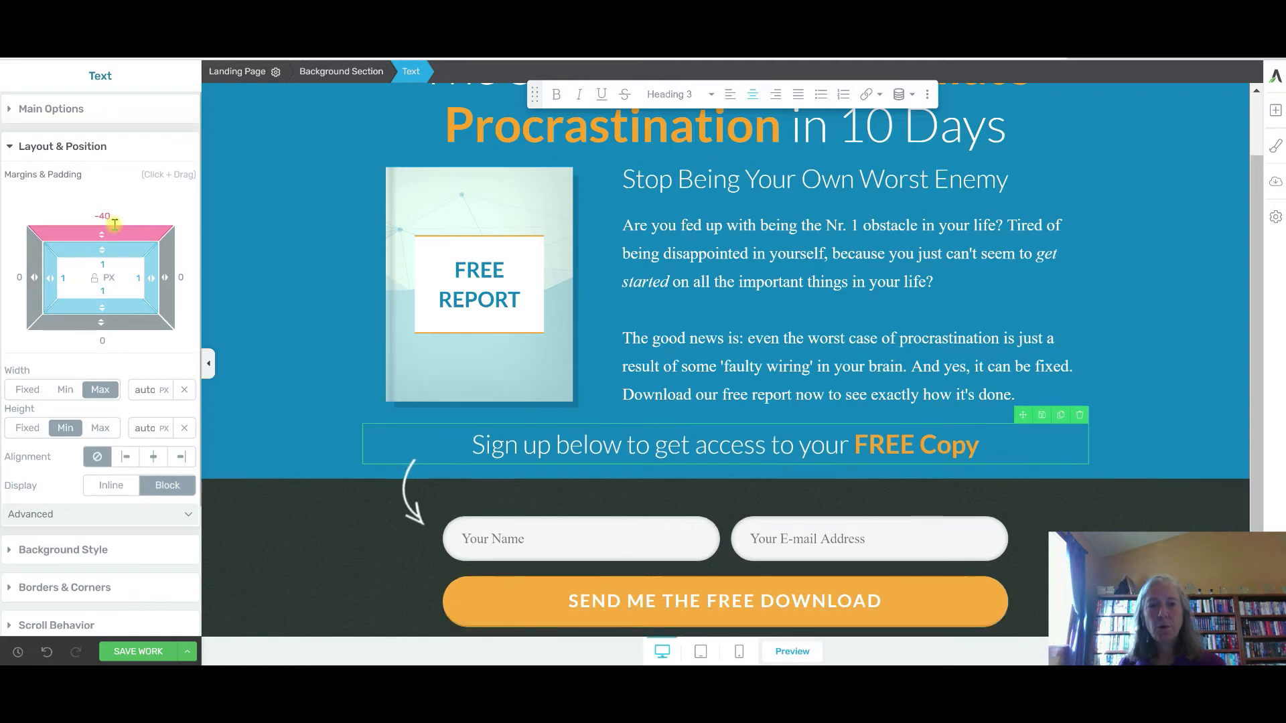
scroll(553, 201, "up", 2)
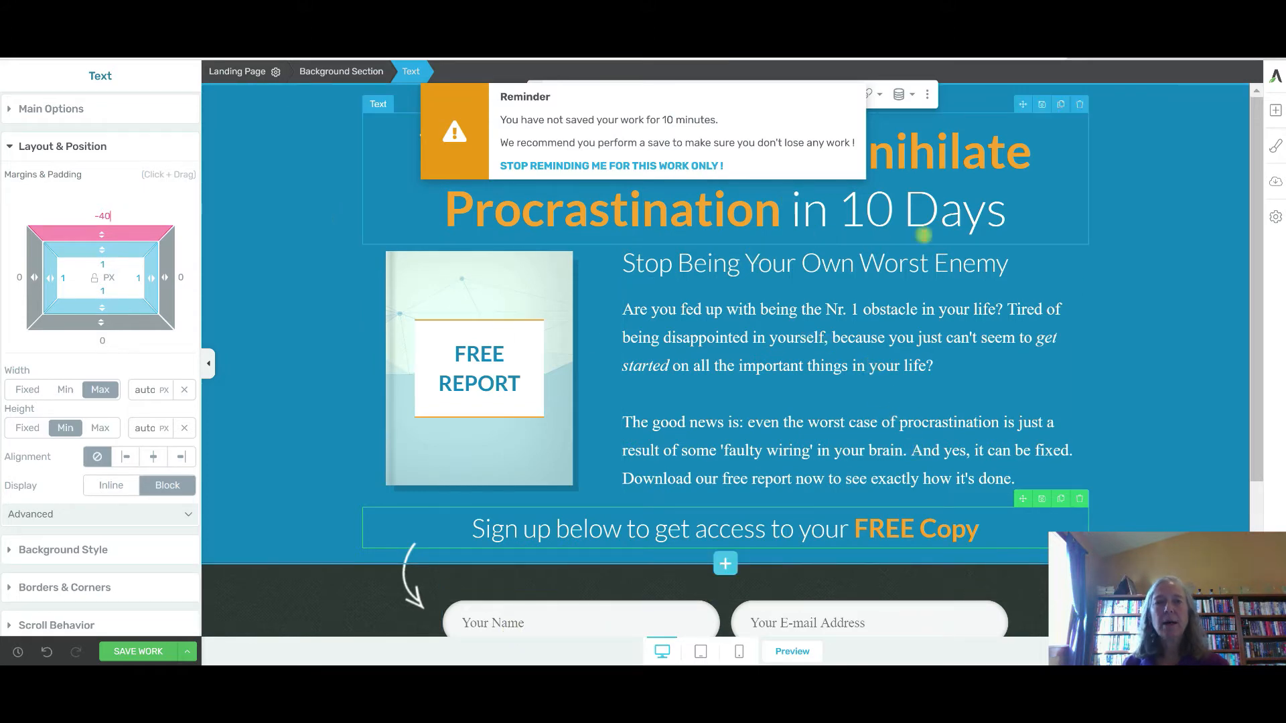
left_click(1178, 259)
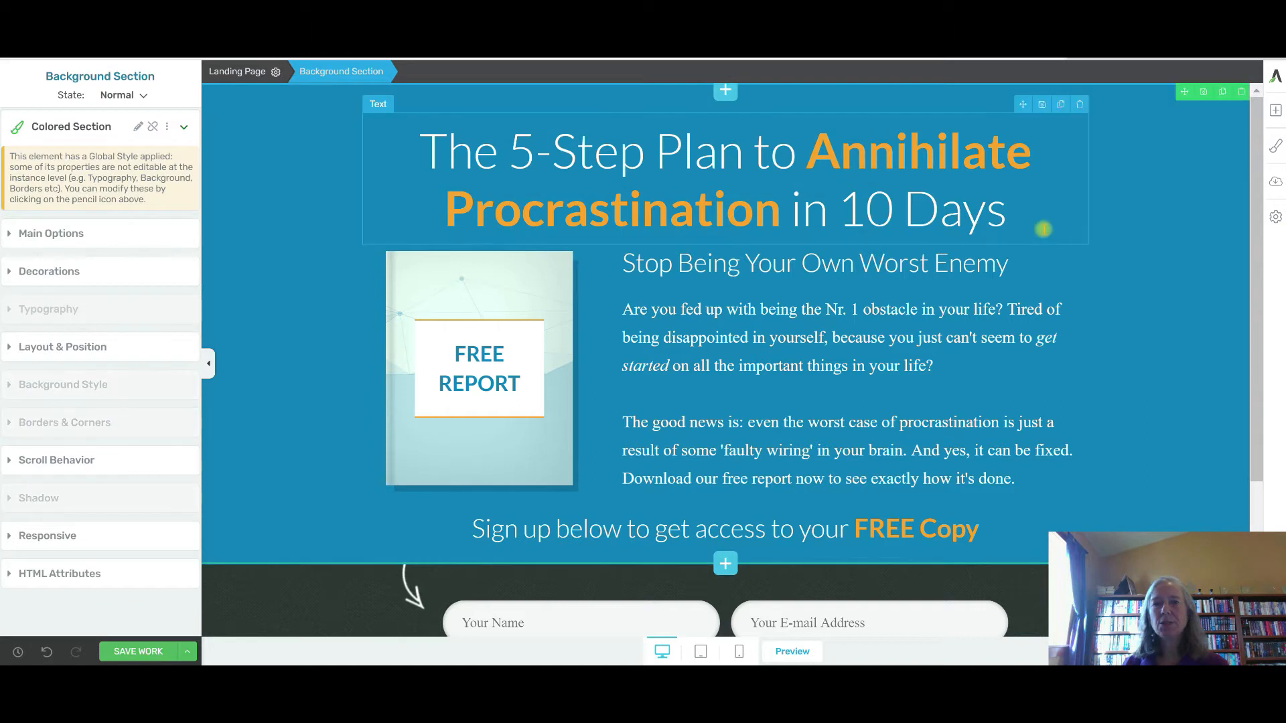
Reduce the font size of the whole main headline to 60 px and of the body paragraphs beside the report to 19 px.
left_click(1034, 227)
left_click_drag(1015, 222, 426, 158)
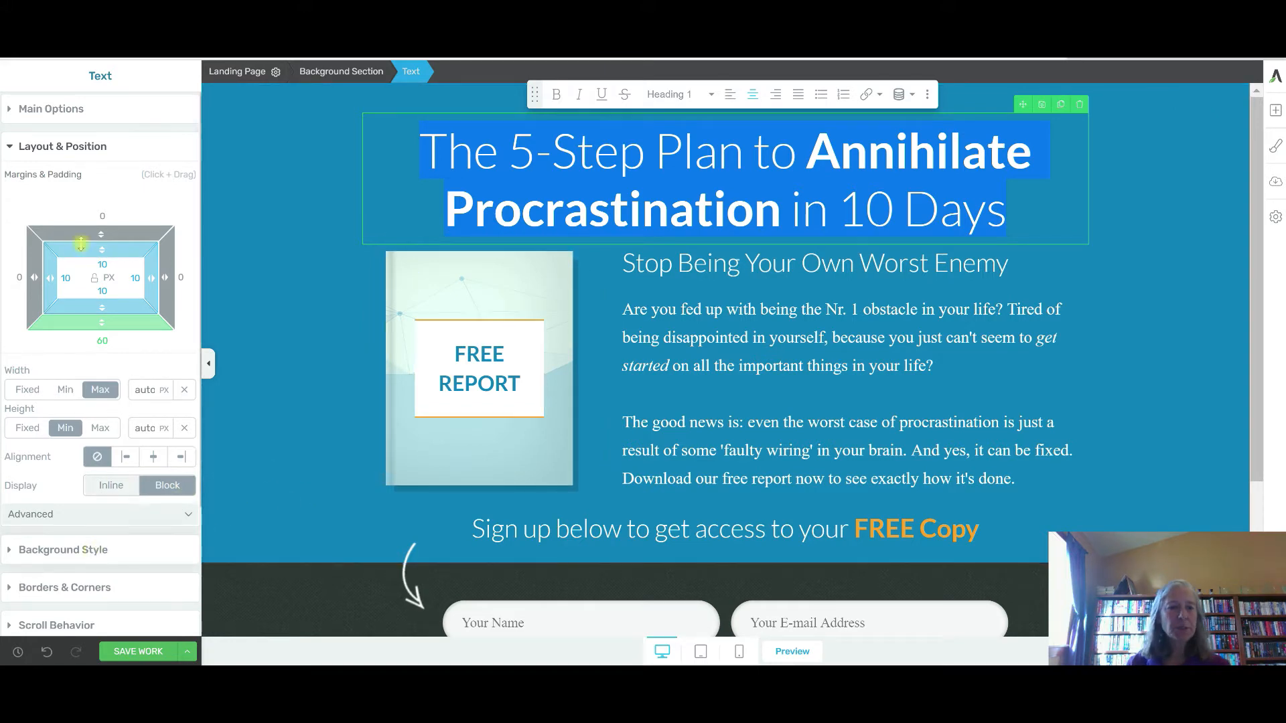
left_click(67, 110)
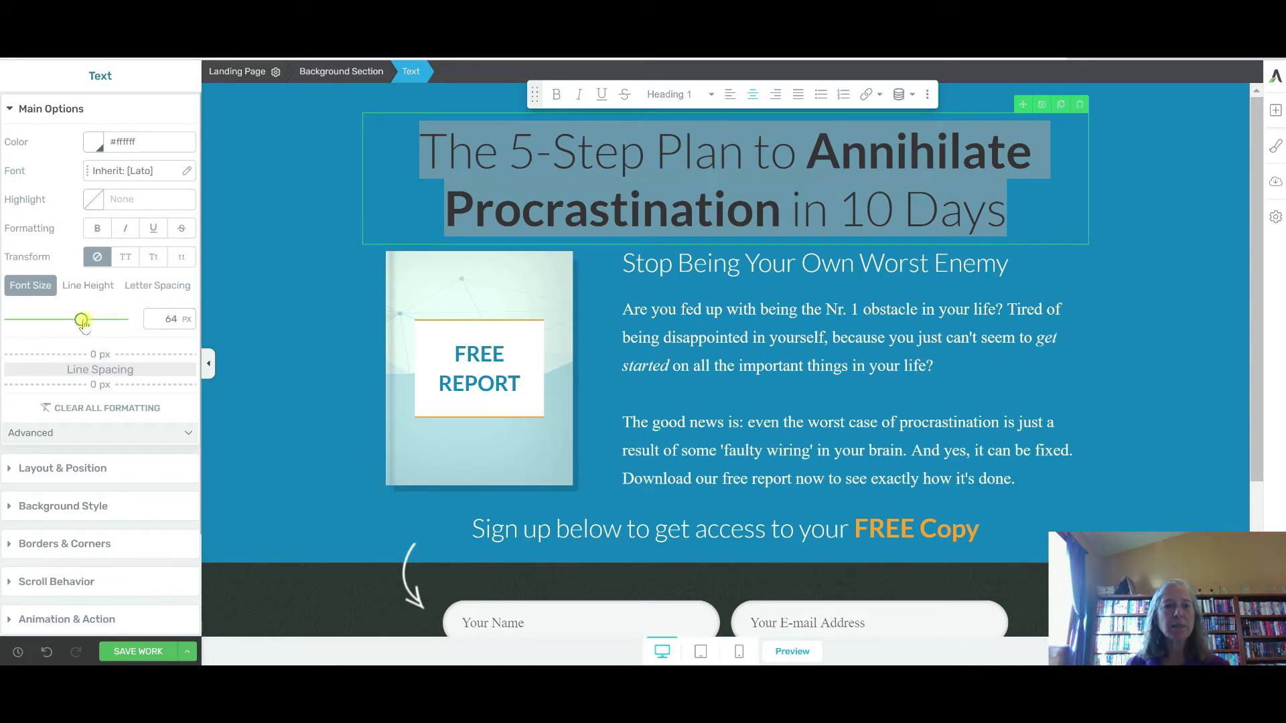
left_click_drag(82, 323, 80, 323)
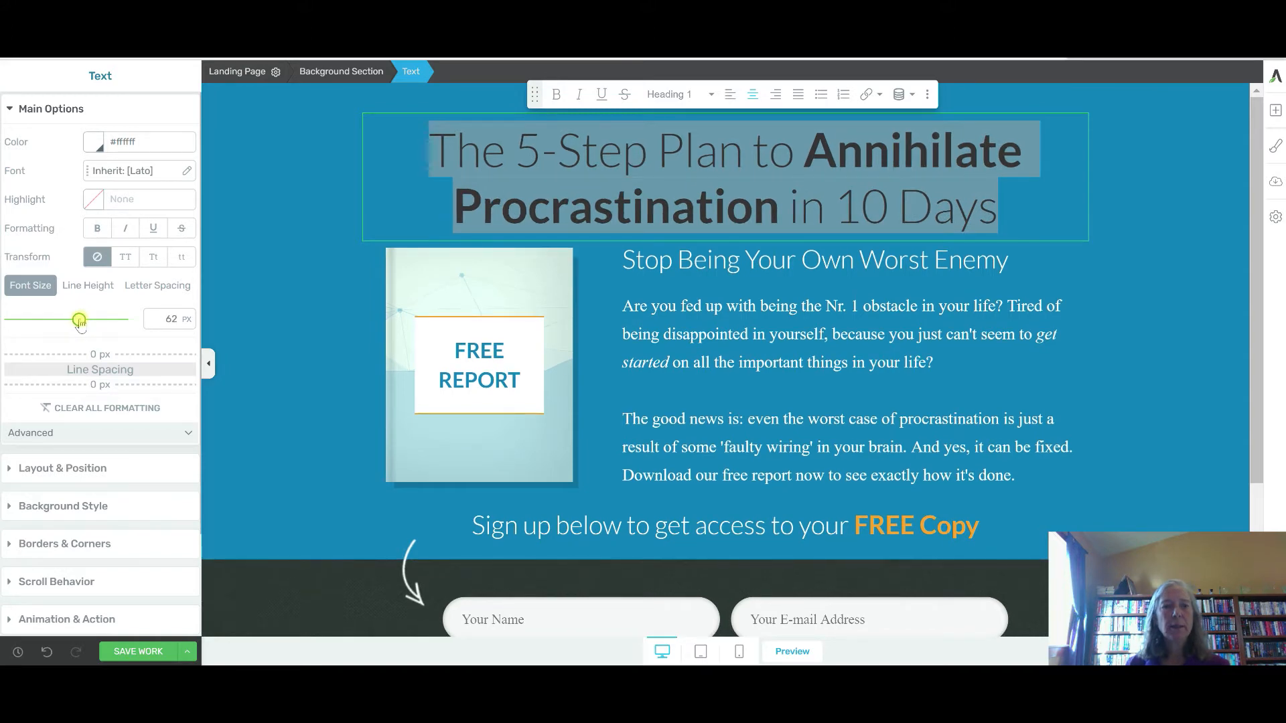
left_click_drag(79, 324, 78, 326)
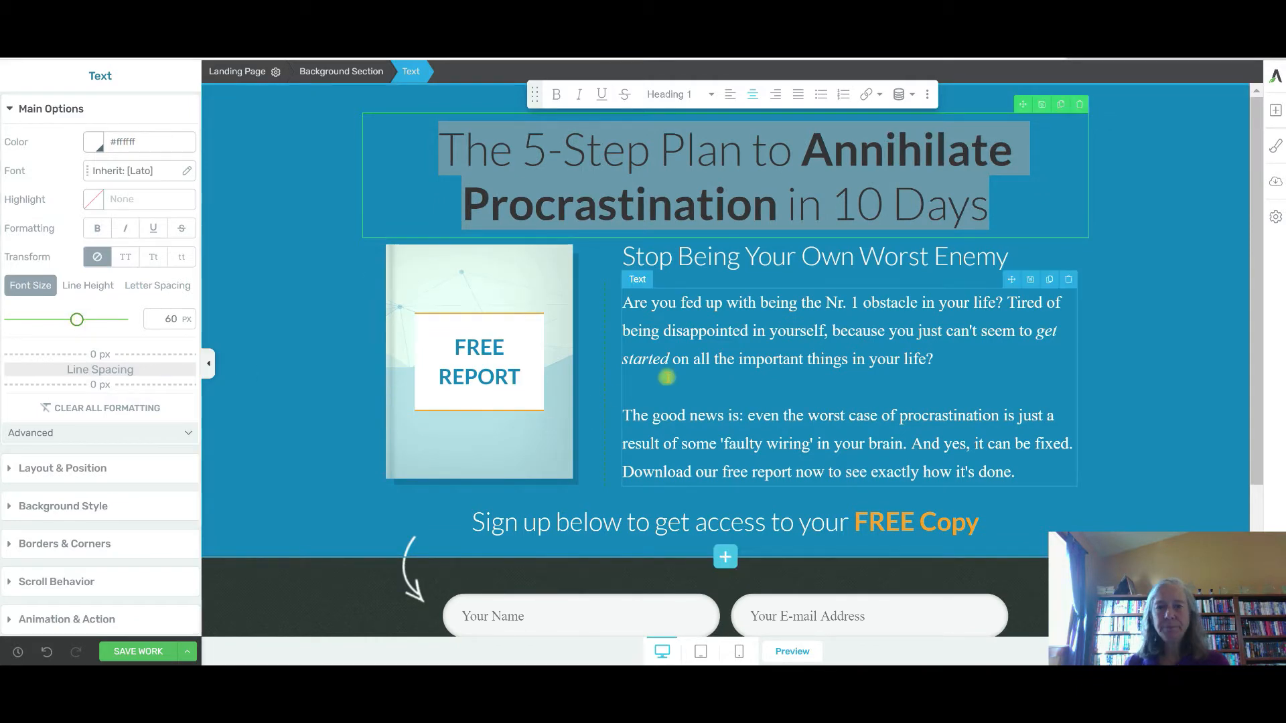
left_click(708, 413)
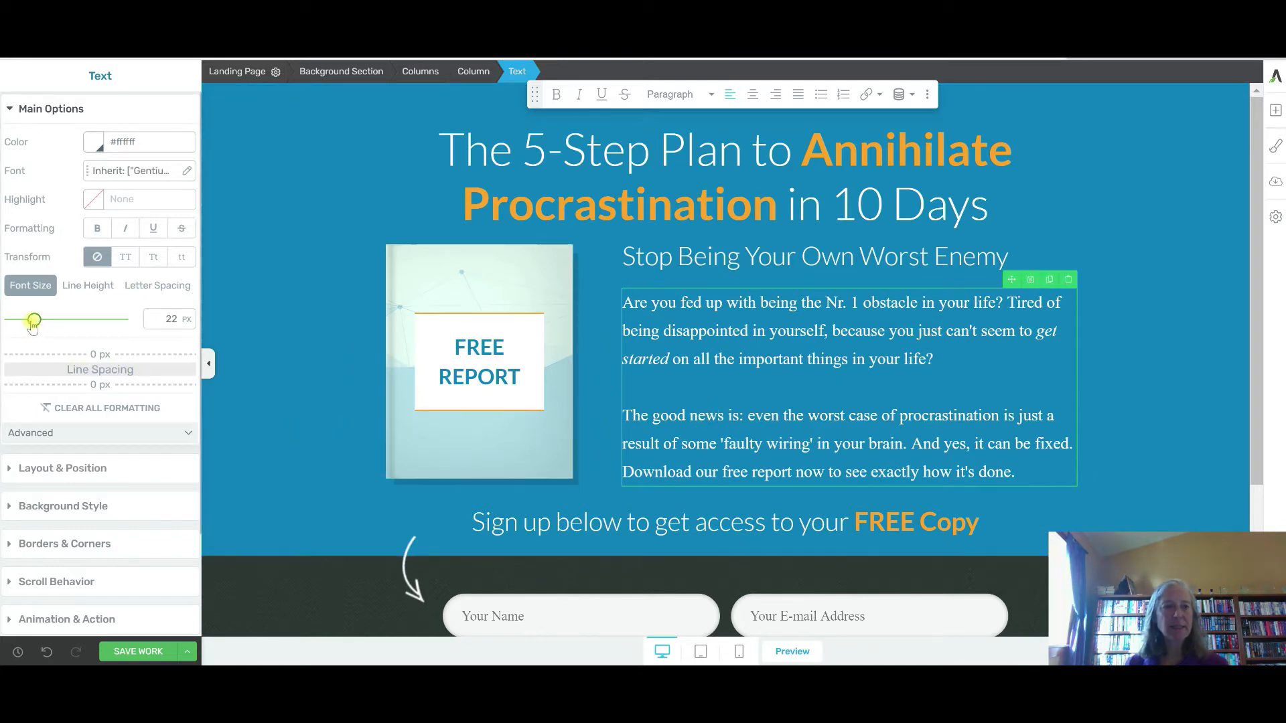
left_click_drag(33, 321, 31, 322)
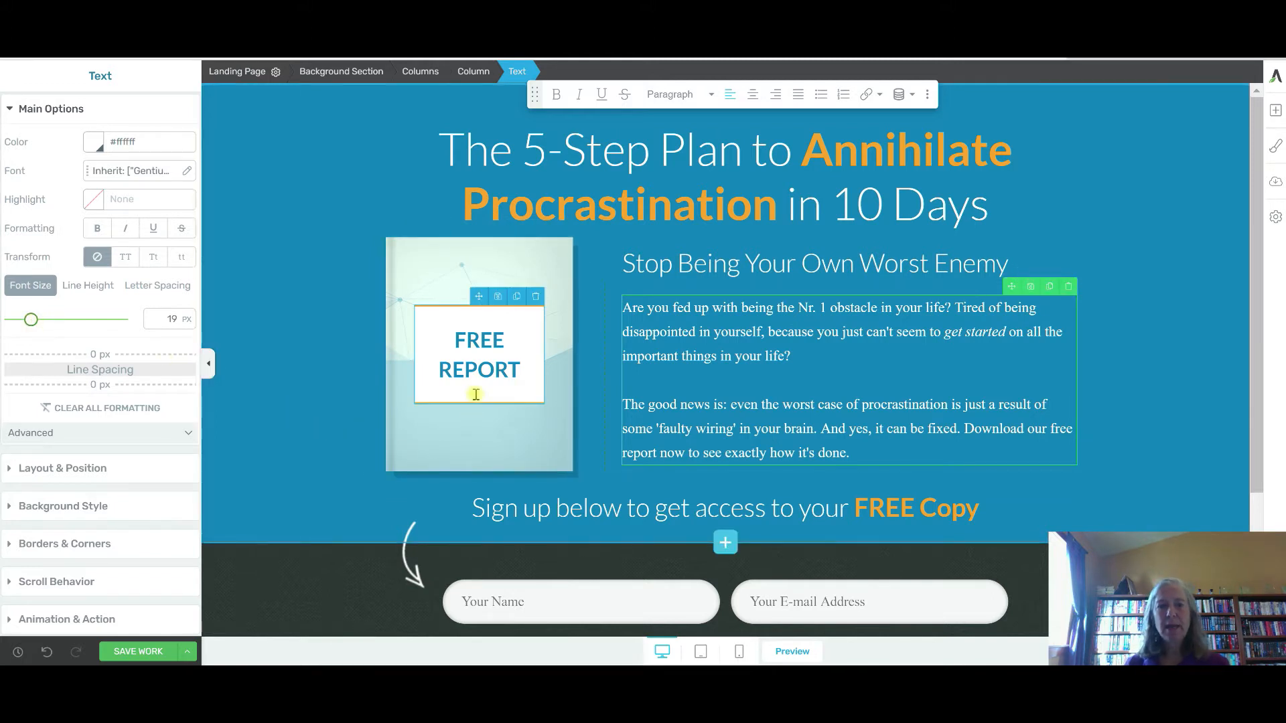
Set the minimum height of the FREE REPORT content box to 1 px and check the page layout.
left_click(496, 362)
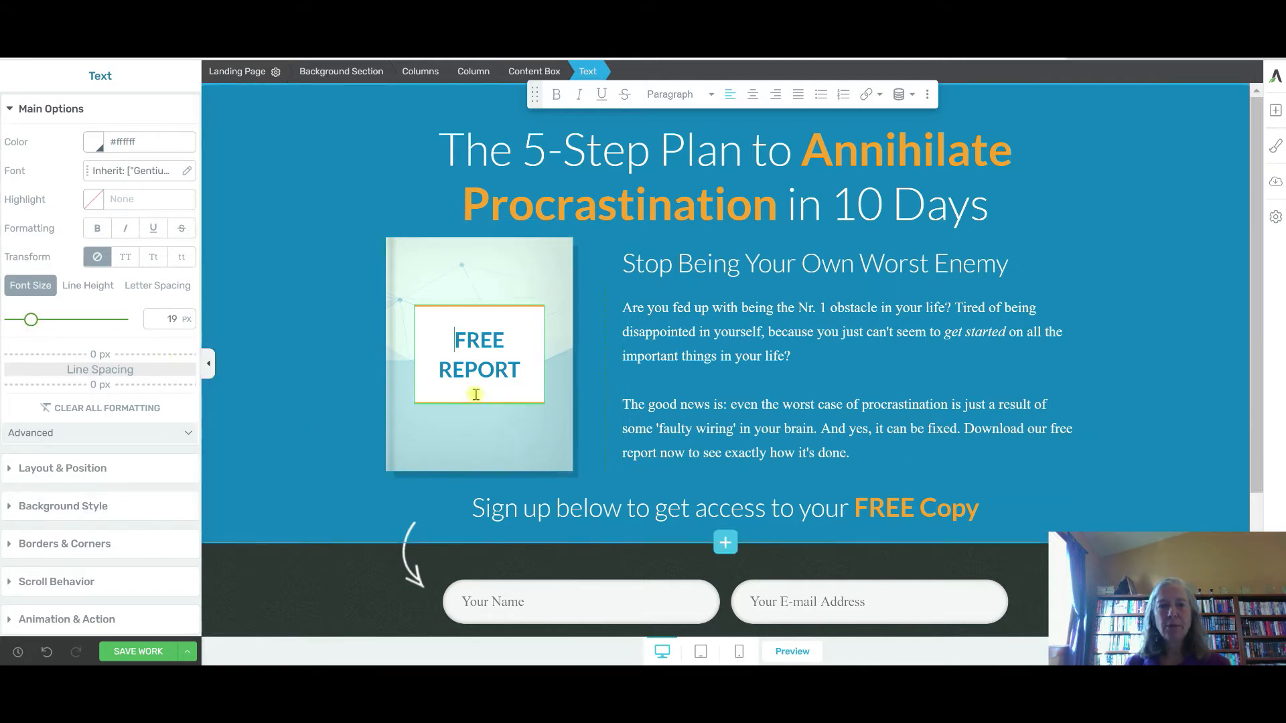
left_click(533, 266)
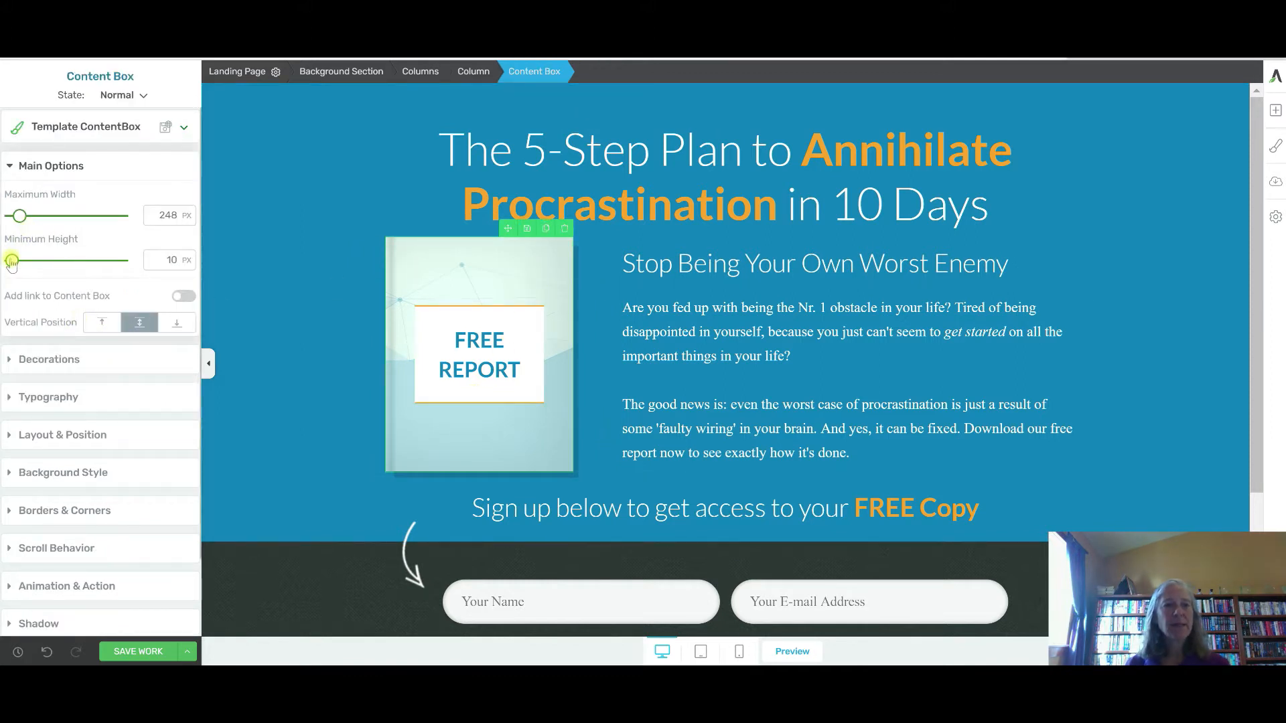
left_click_drag(11, 261, 3, 261)
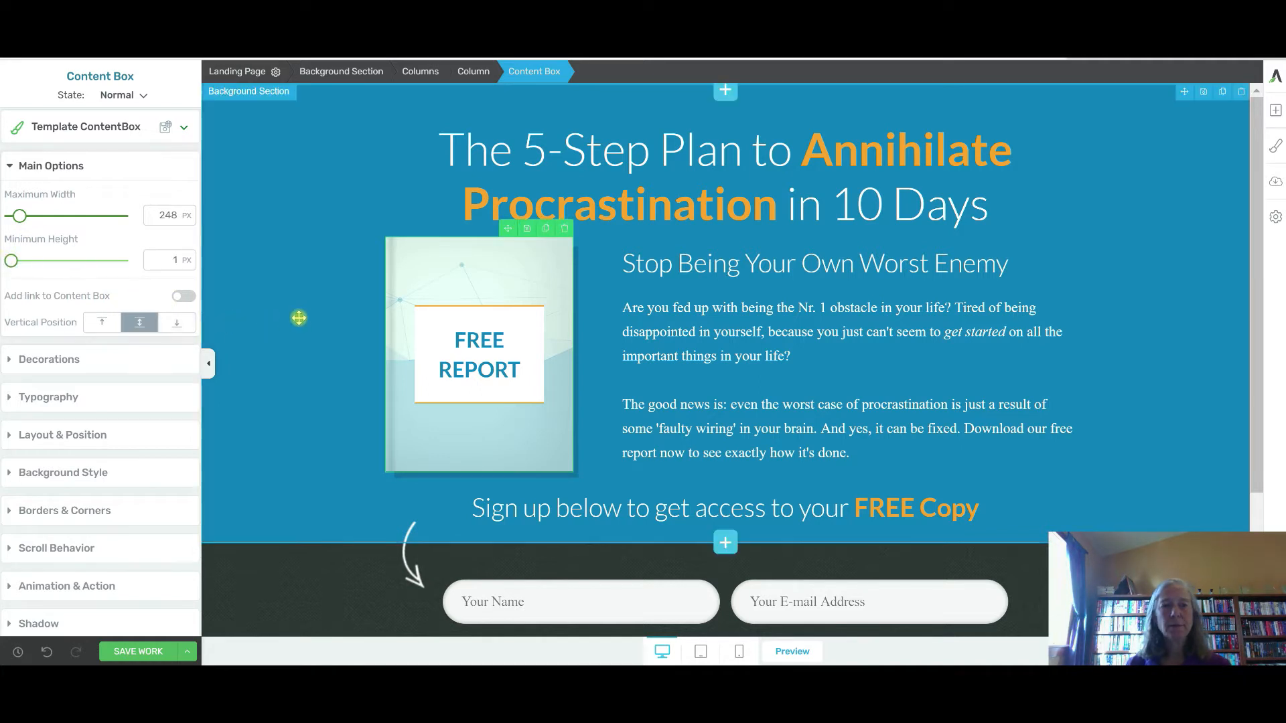
scroll(253, 355, "down", 3)
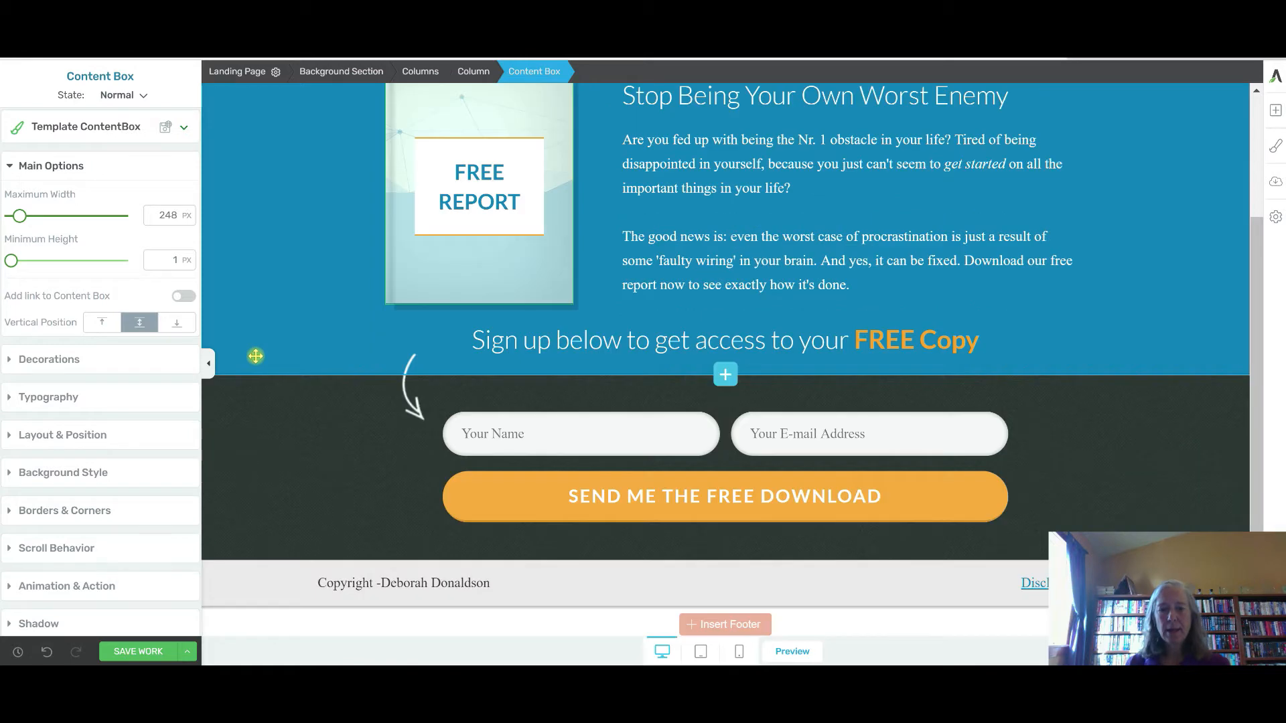
scroll(255, 356, "up", 3)
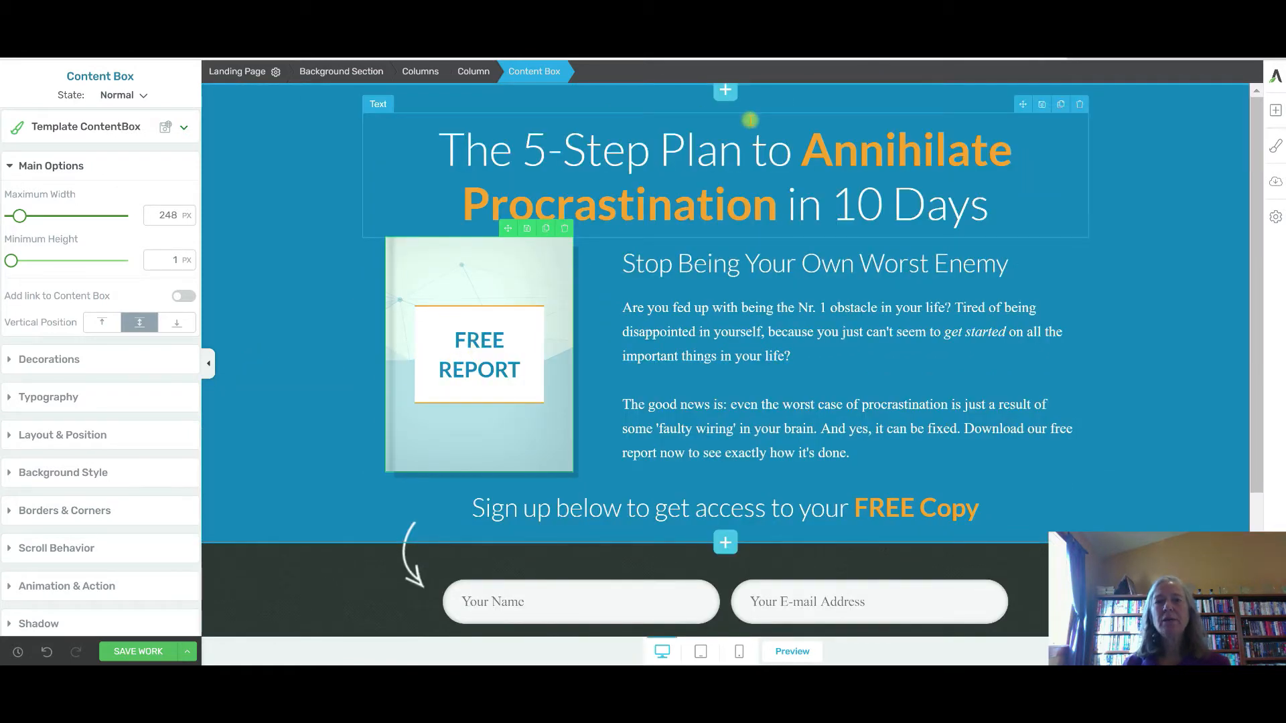
Set the top margin of the main headline text to -40 px.
left_click(750, 120)
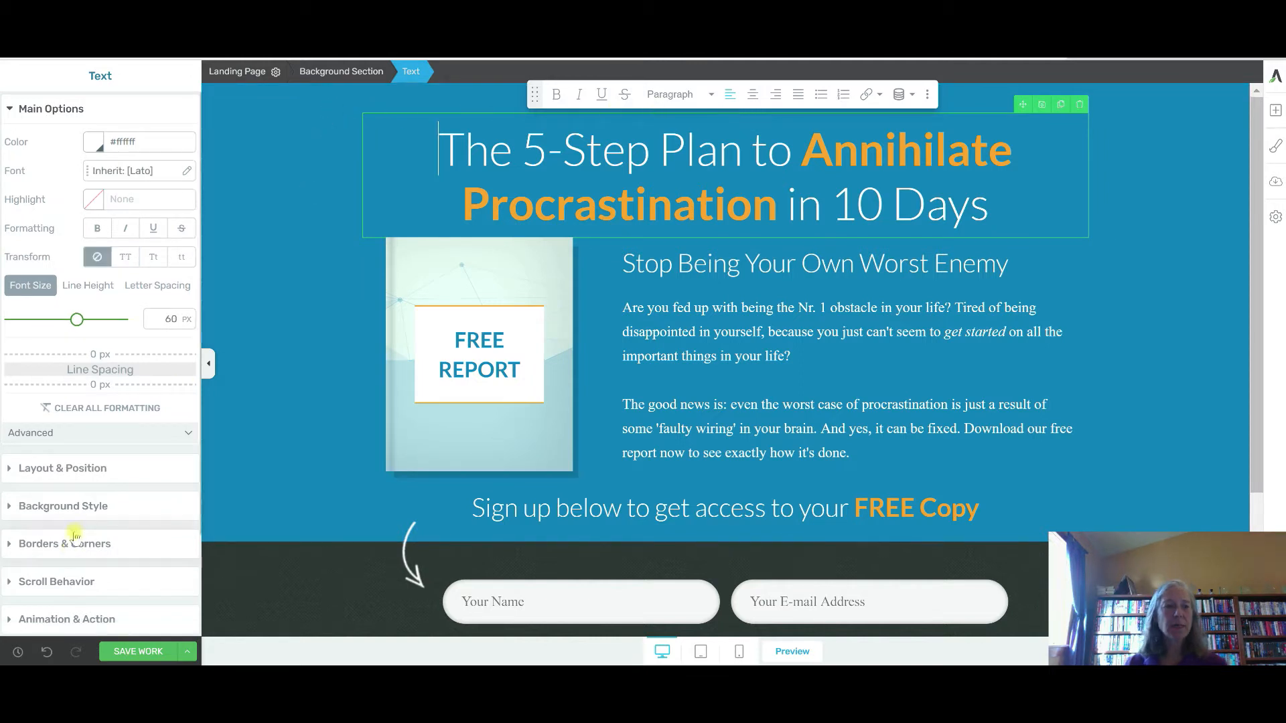
left_click(71, 468)
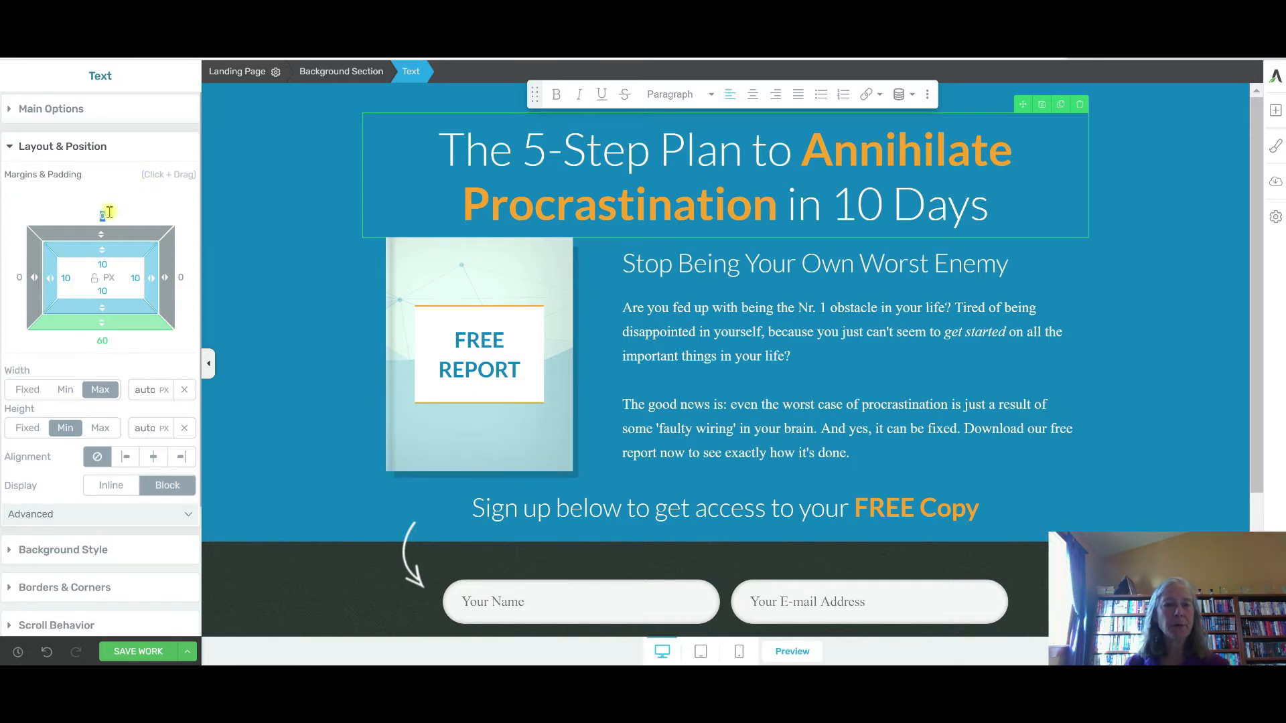
type("-40")
key("Return")
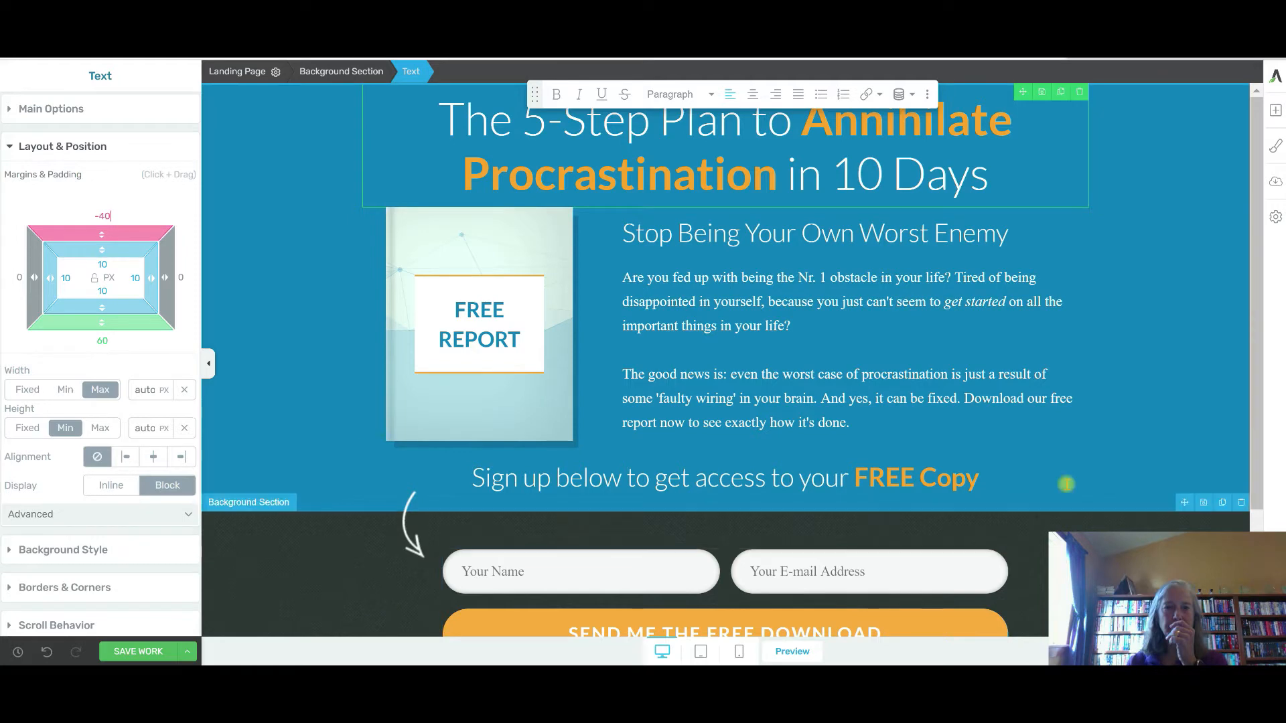
left_click(1070, 534)
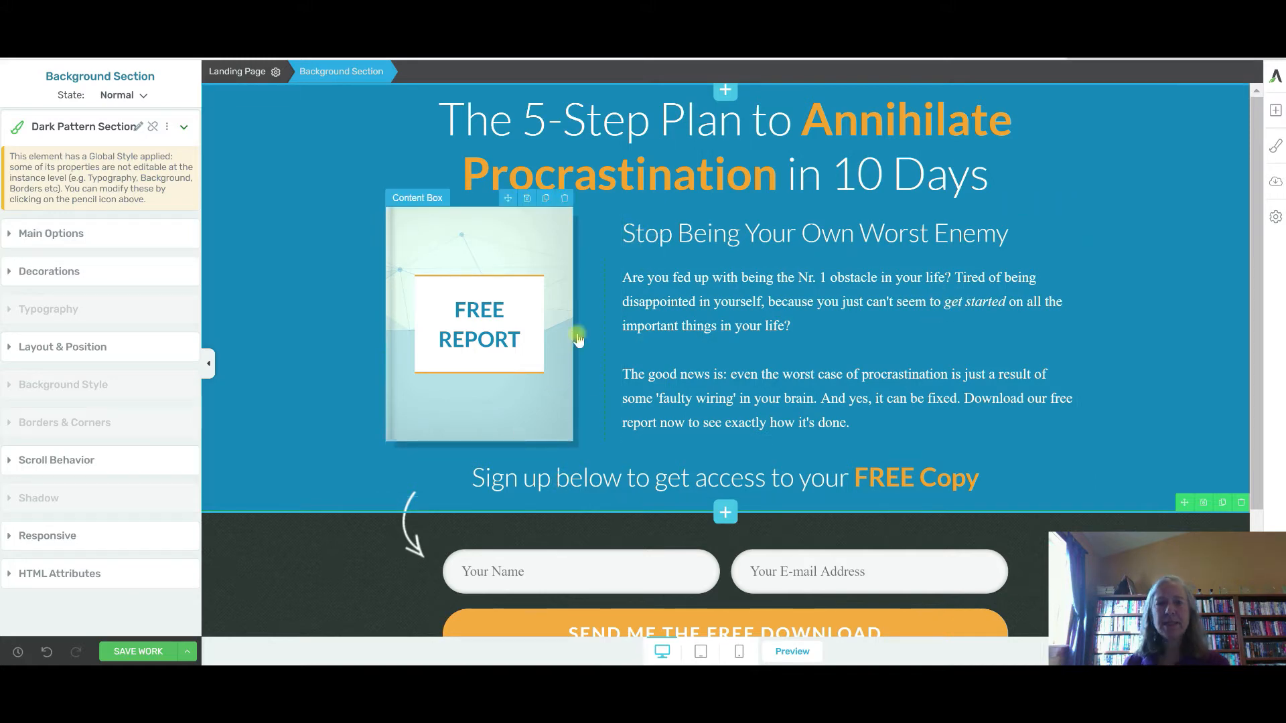
Set the top margin of the main headline text to -50 px.
left_click(670, 187)
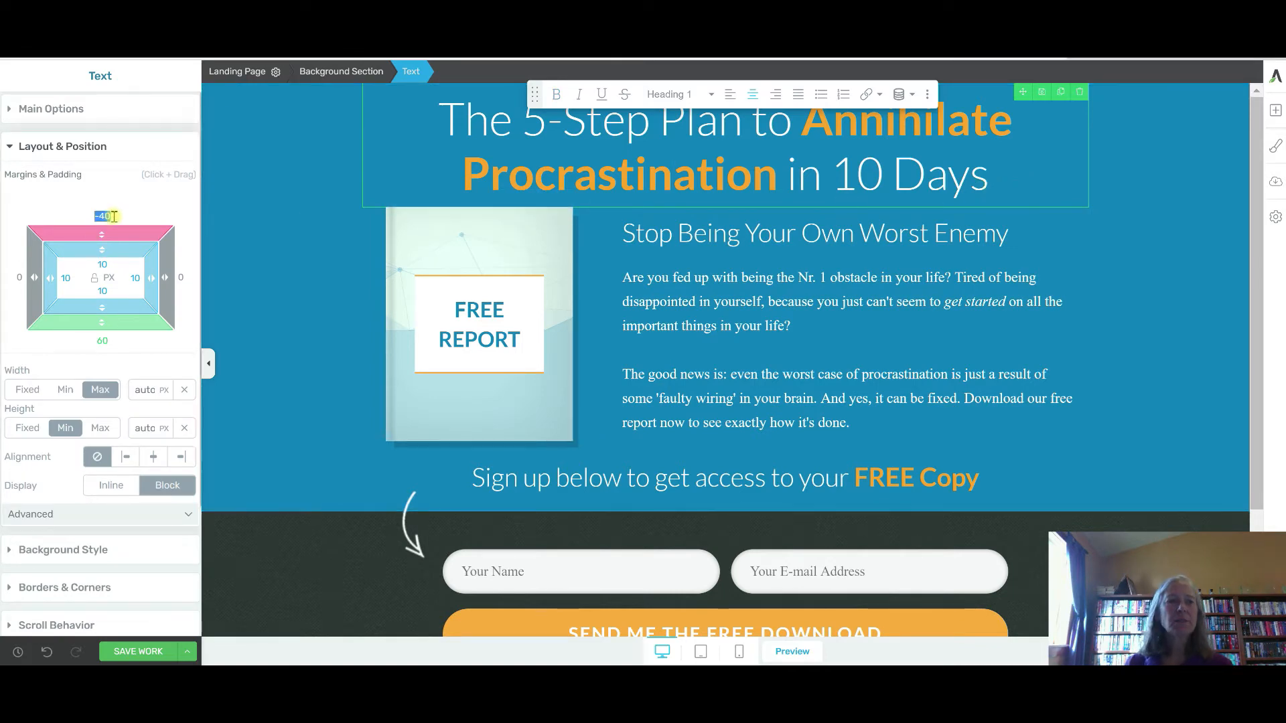
type("-5")
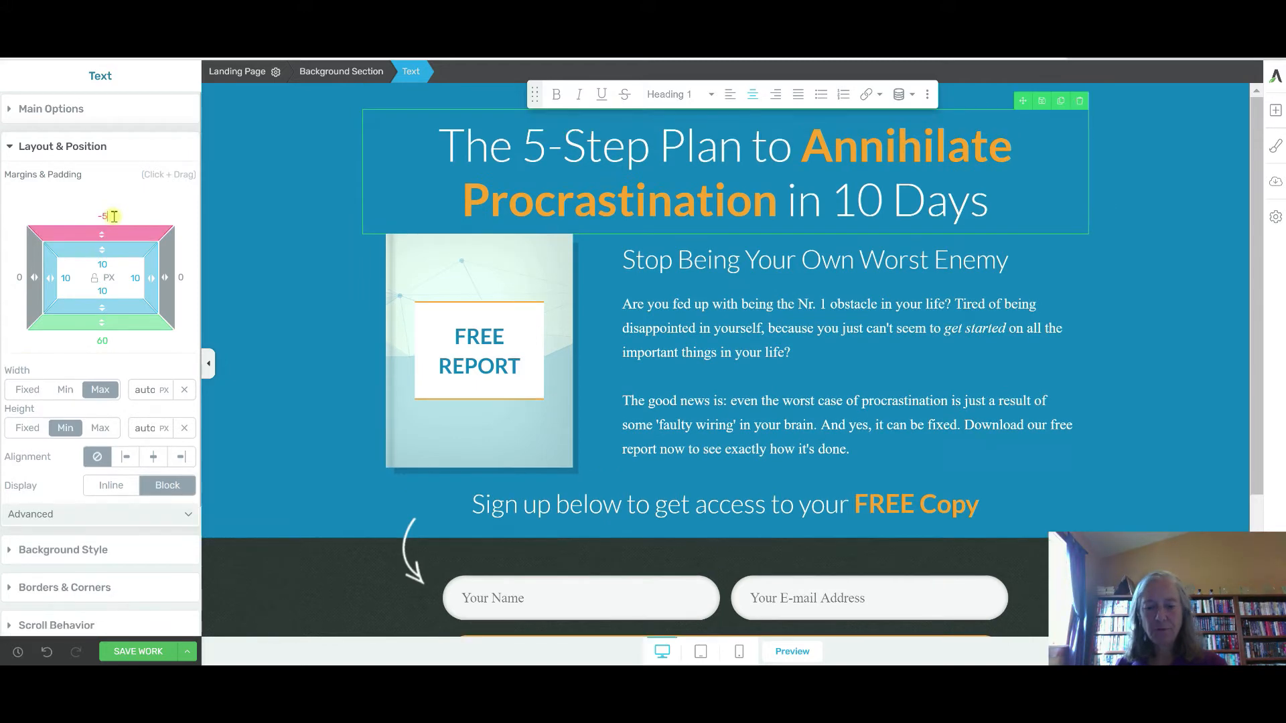
type("0")
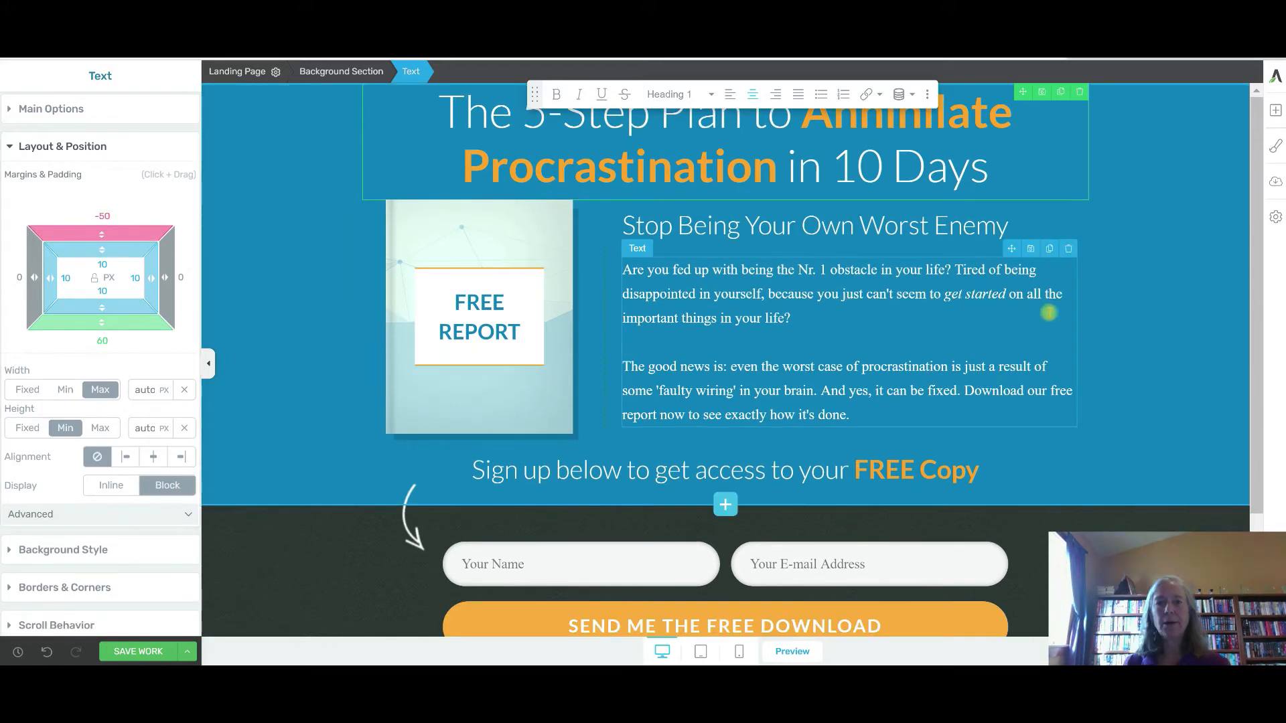
left_click(1144, 327)
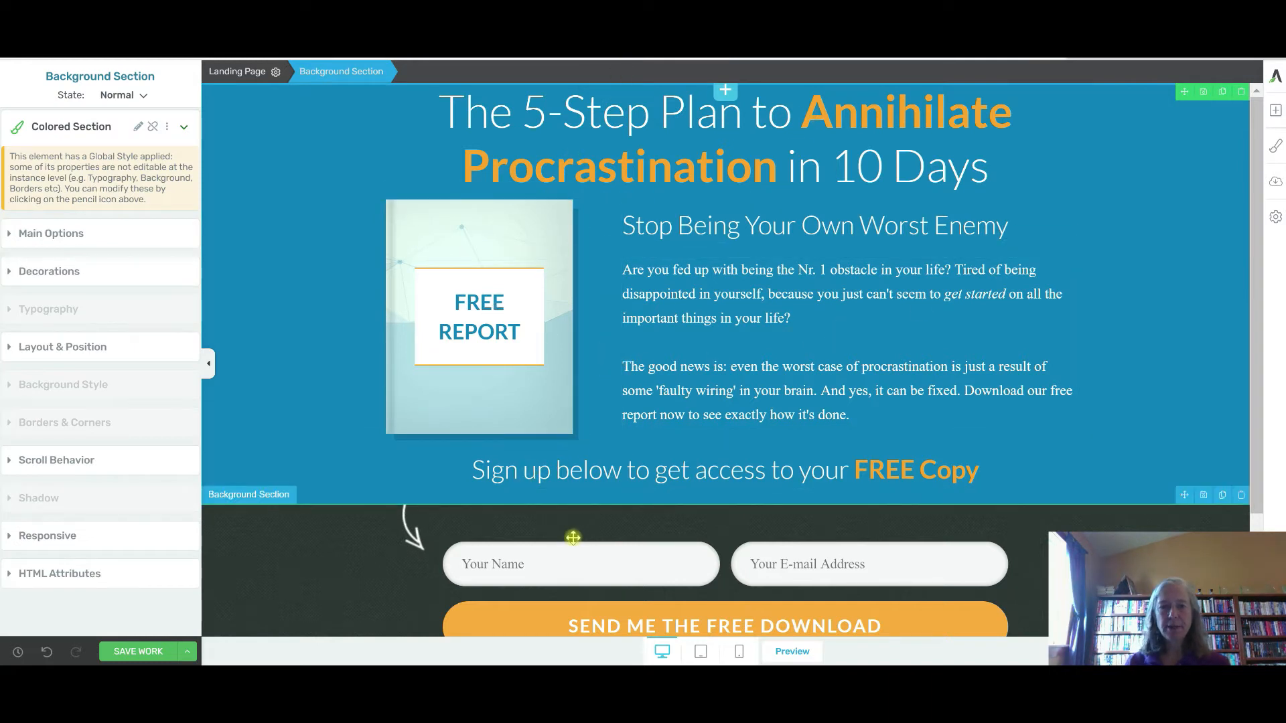
Set the top margin of the dark background section containing the sign-up form to -20 px.
left_click(600, 530)
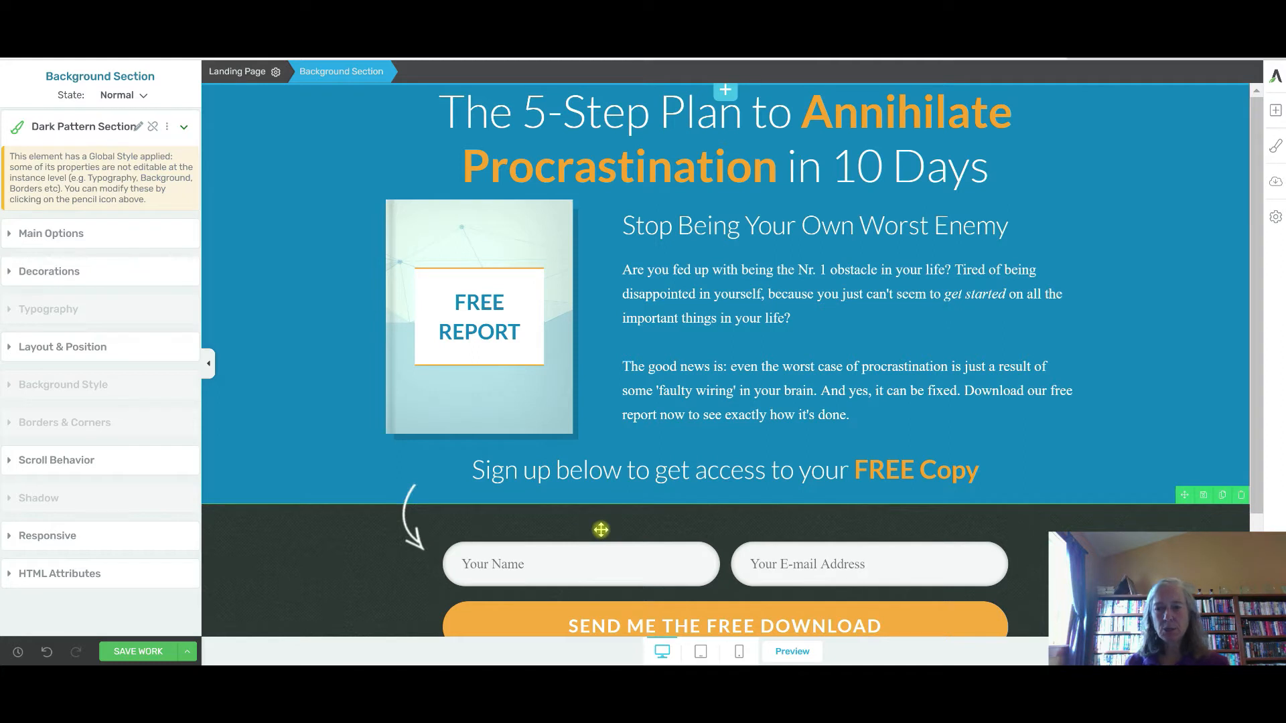
left_click(97, 347)
left_click(119, 417)
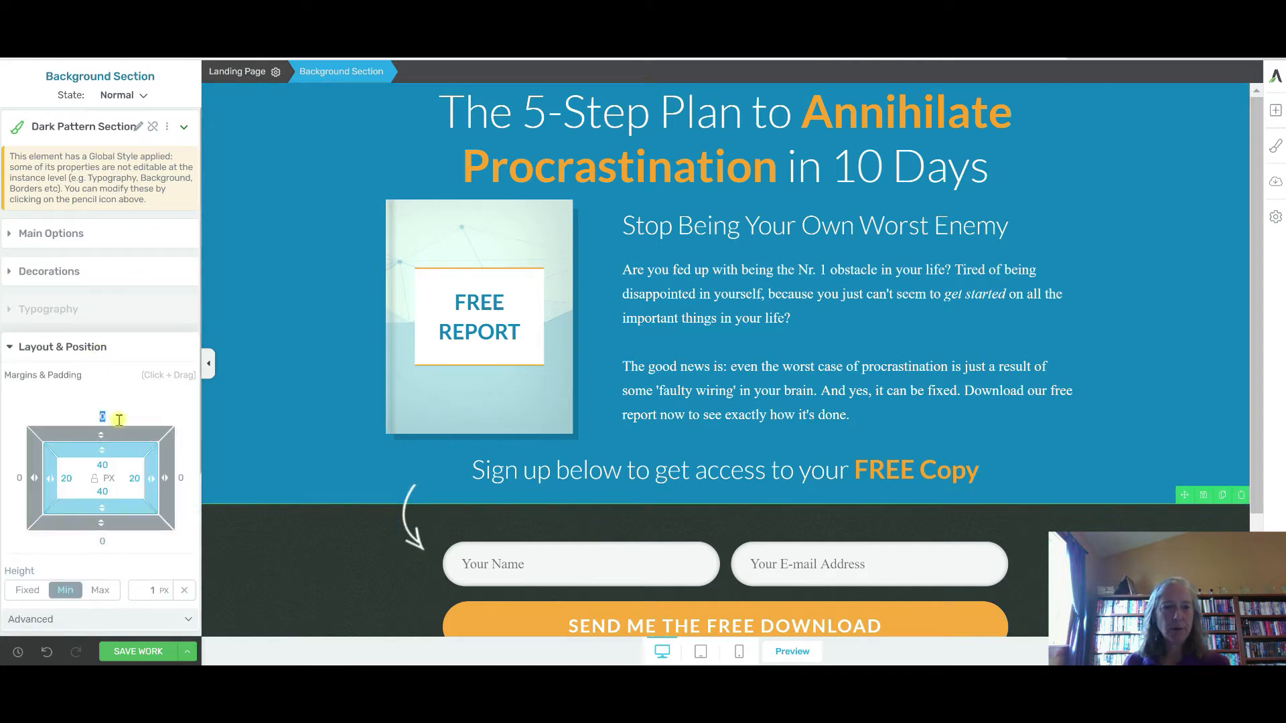
type("-20")
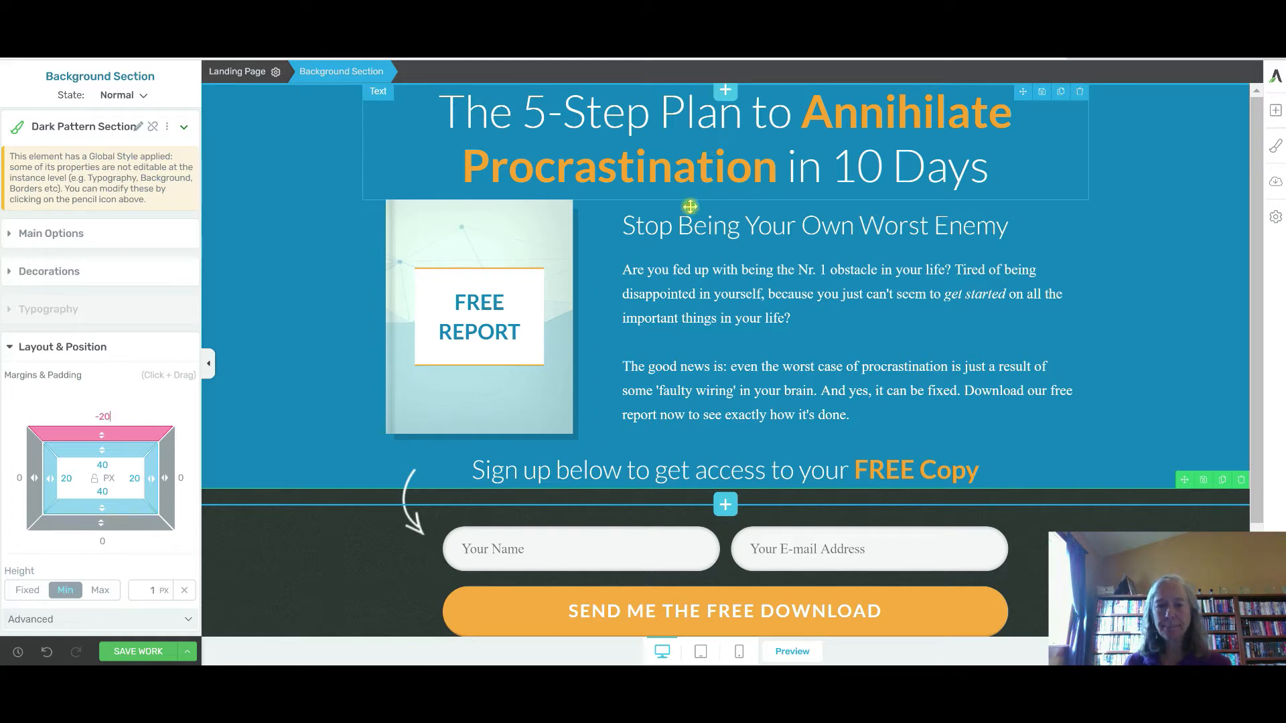
left_click(285, 247)
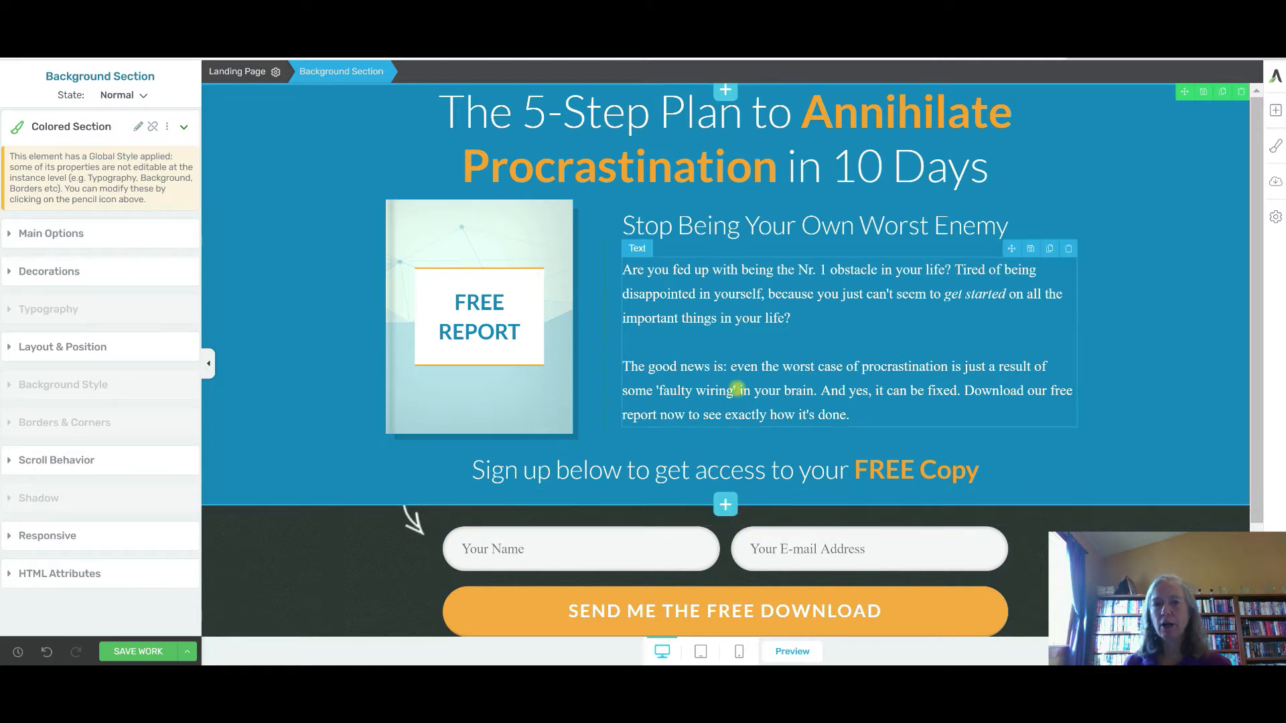
left_click(736, 390)
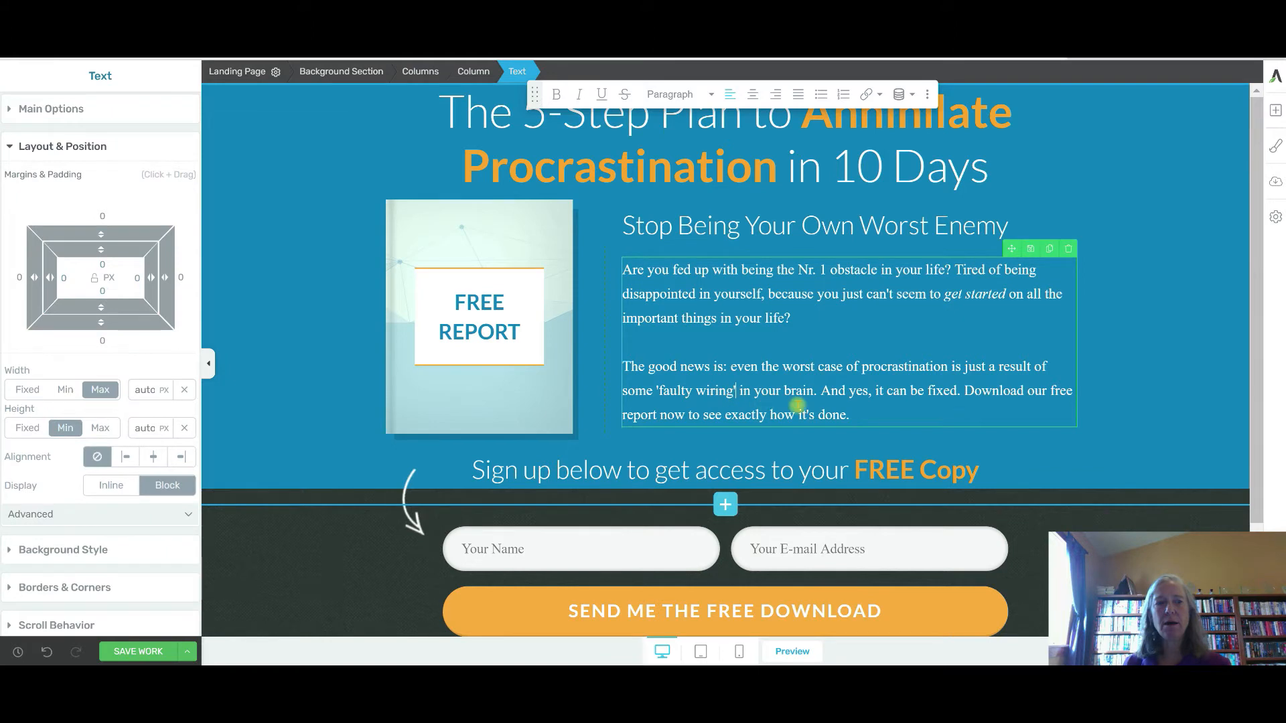
Color the phrase "Nr. 1 obstacle in your life?" in the description paragraph with Yellow Orange (#ffb049).
left_click(856, 411)
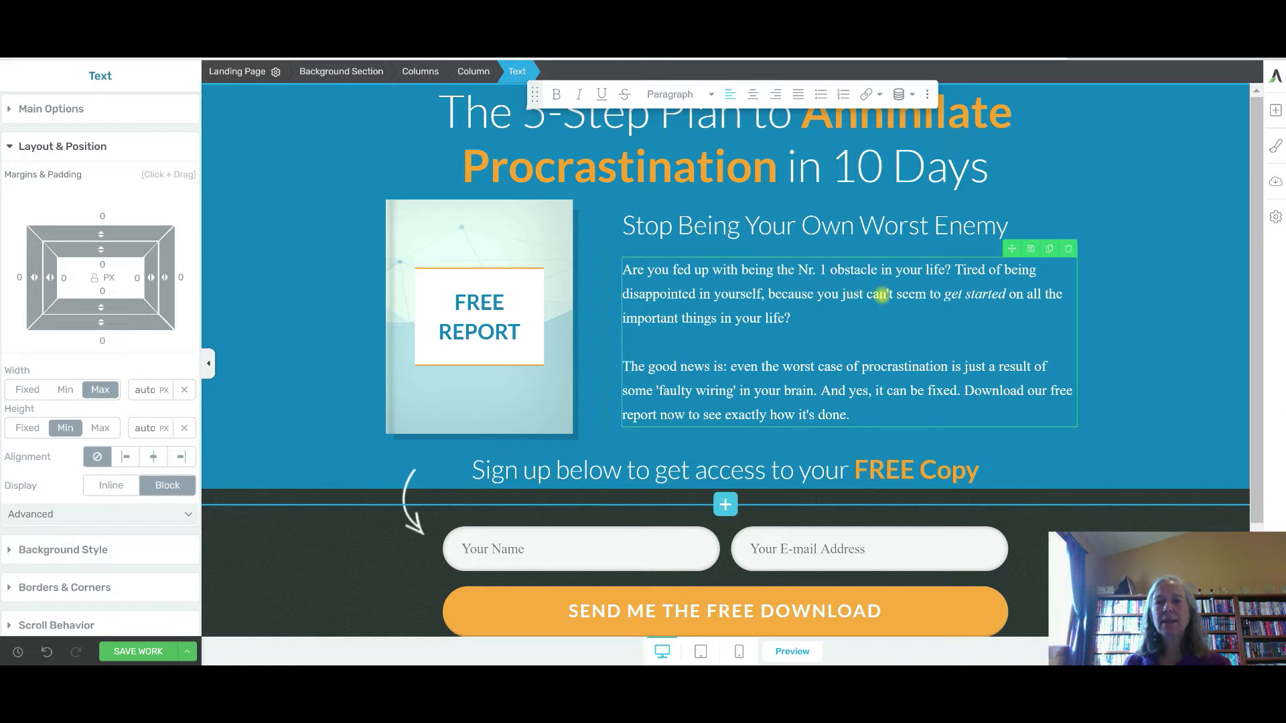
left_click_drag(953, 270, 823, 267)
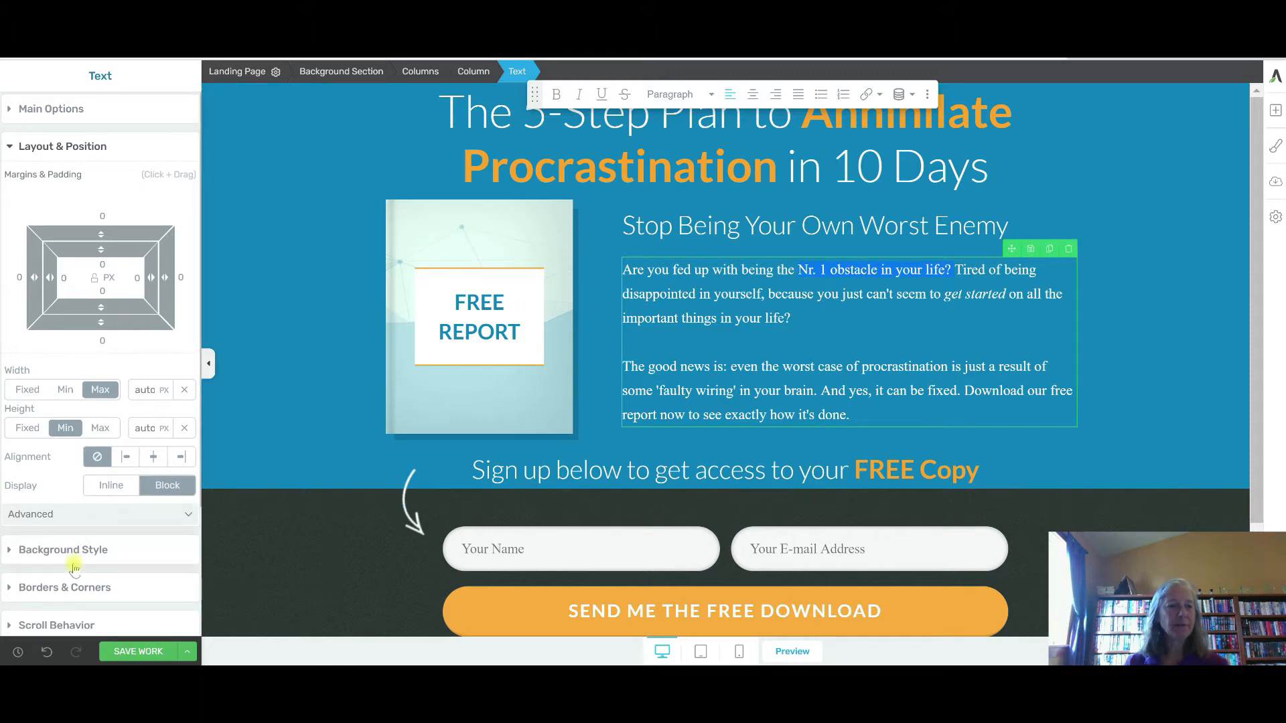
left_click(52, 111)
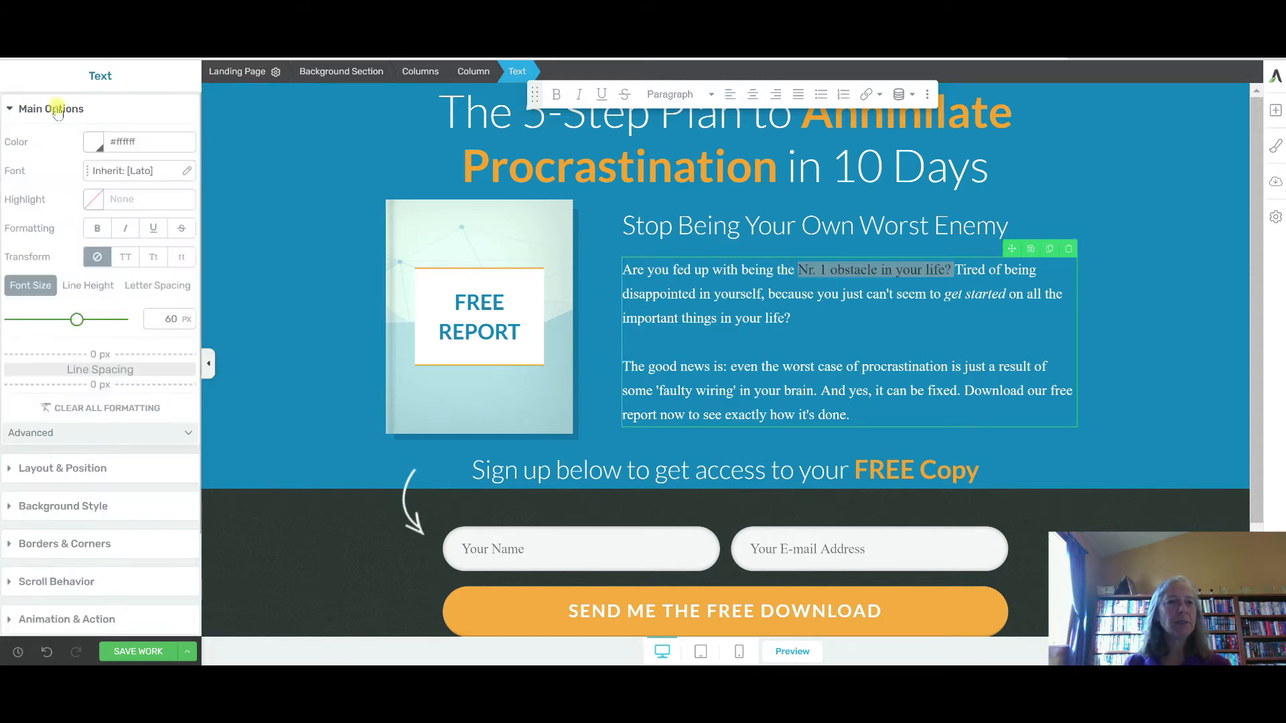
left_click(92, 142)
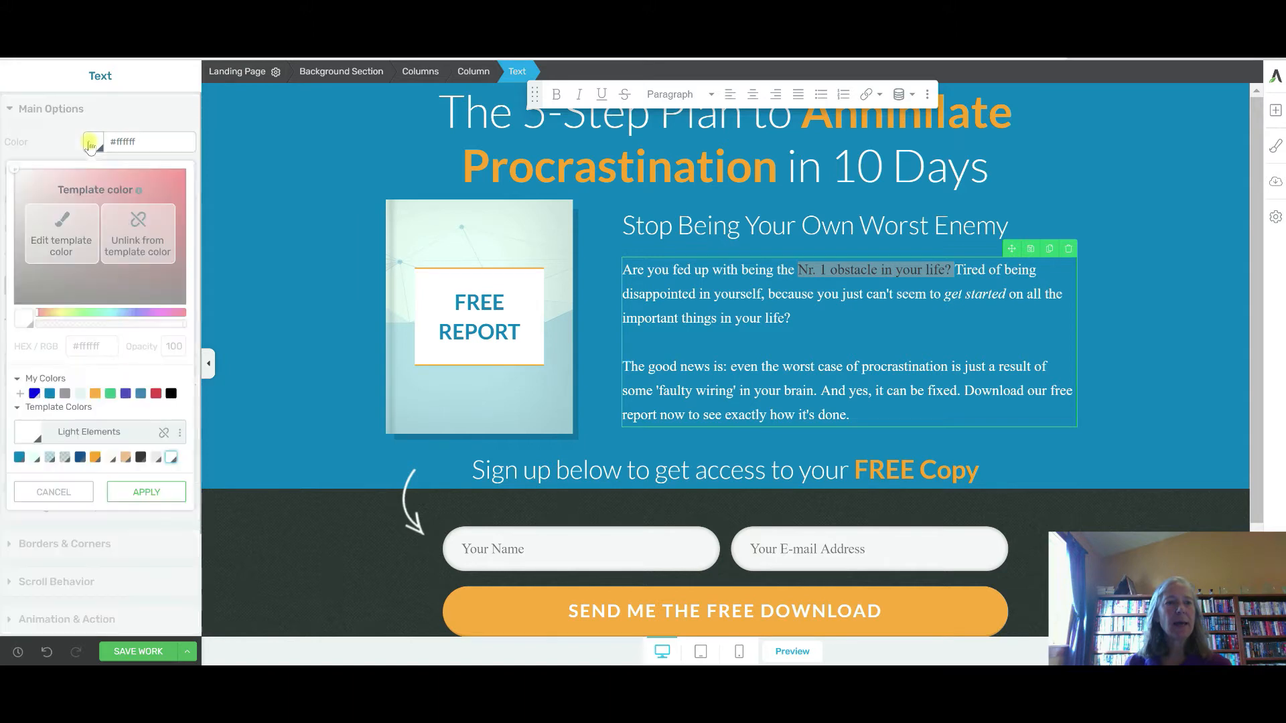
left_click(95, 394)
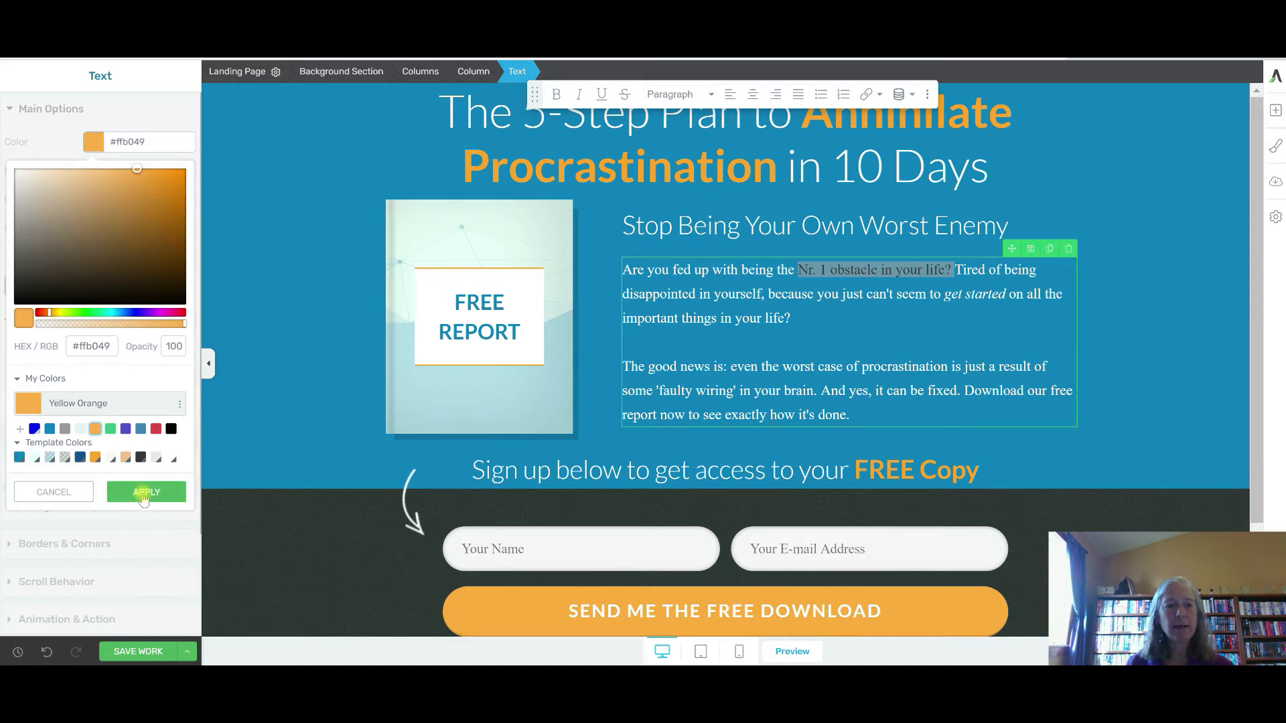
left_click(143, 499)
left_click(291, 329)
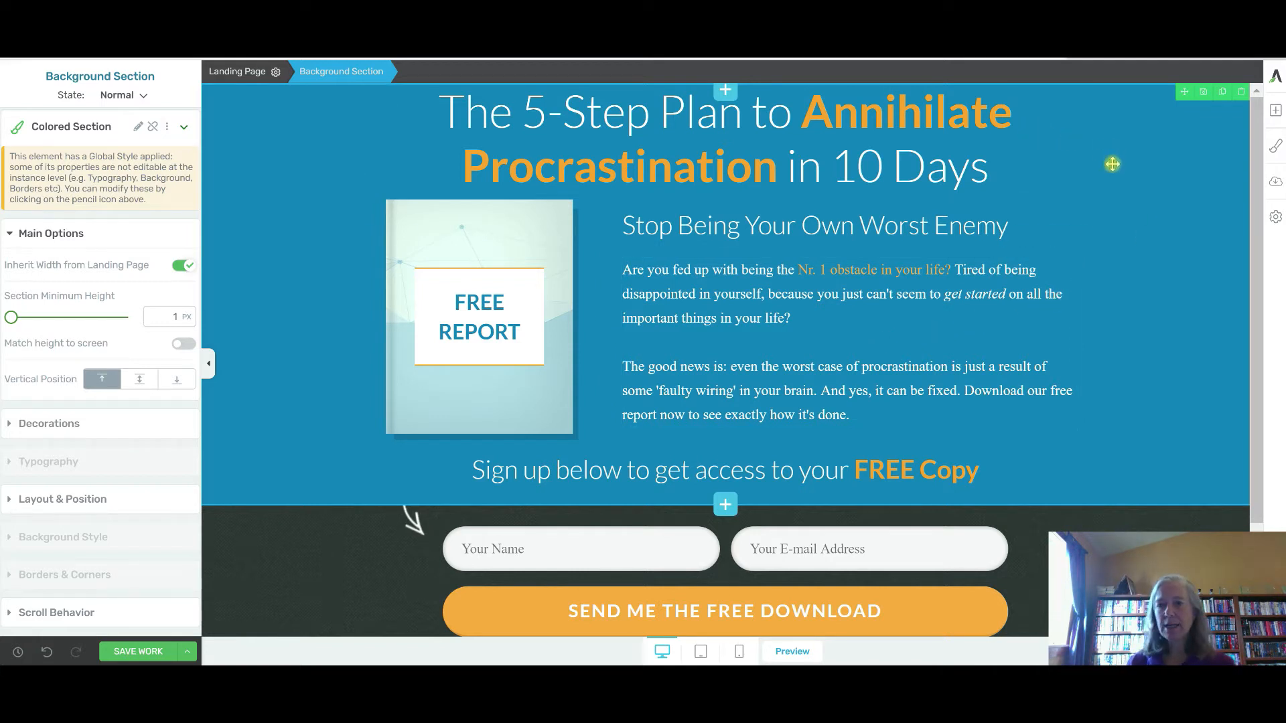
Add a Video element below the FREE REPORT book cover in the same column.
left_click(1275, 111)
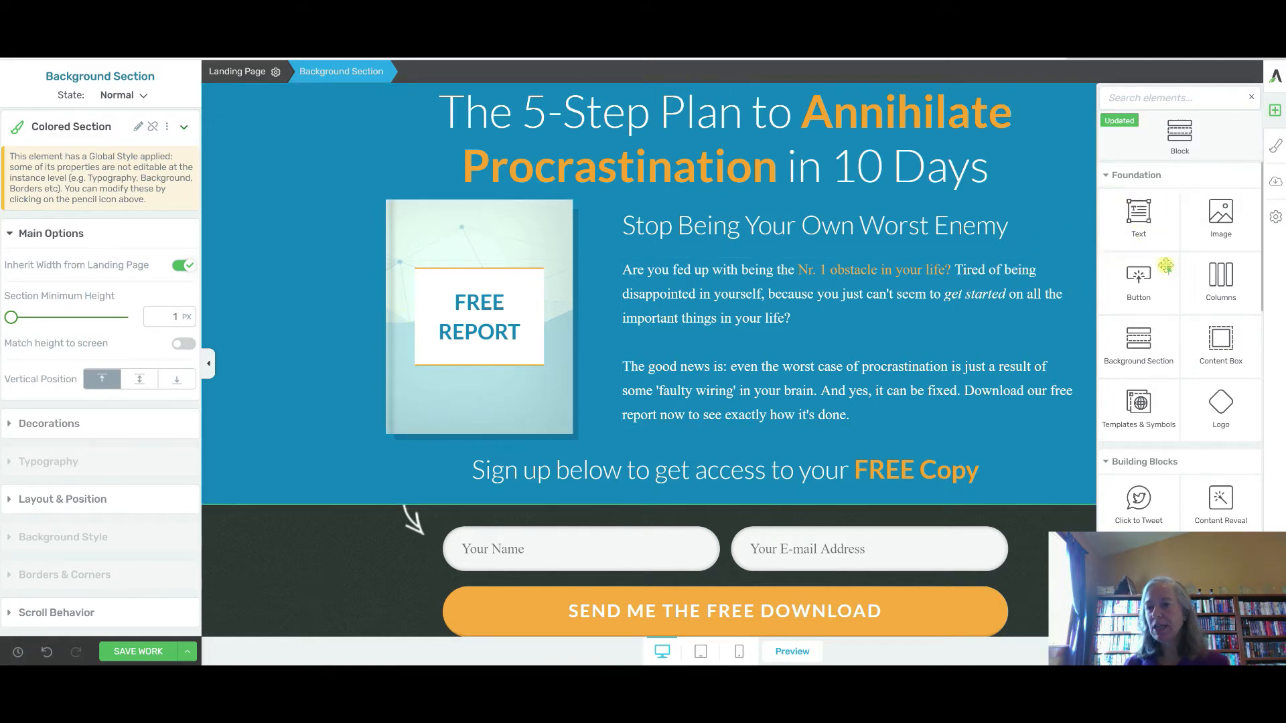
scroll(1165, 268, "down", 1)
scroll(1190, 403, "down", 1)
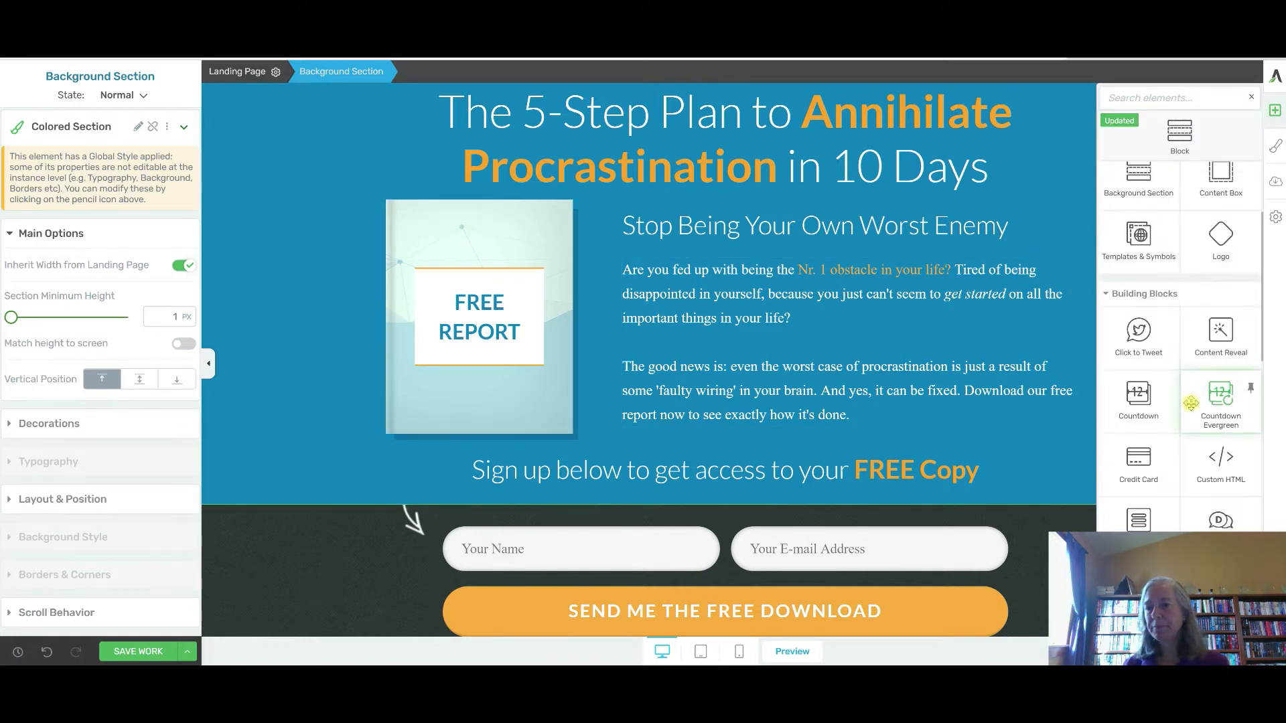
scroll(1191, 403, "down", 1)
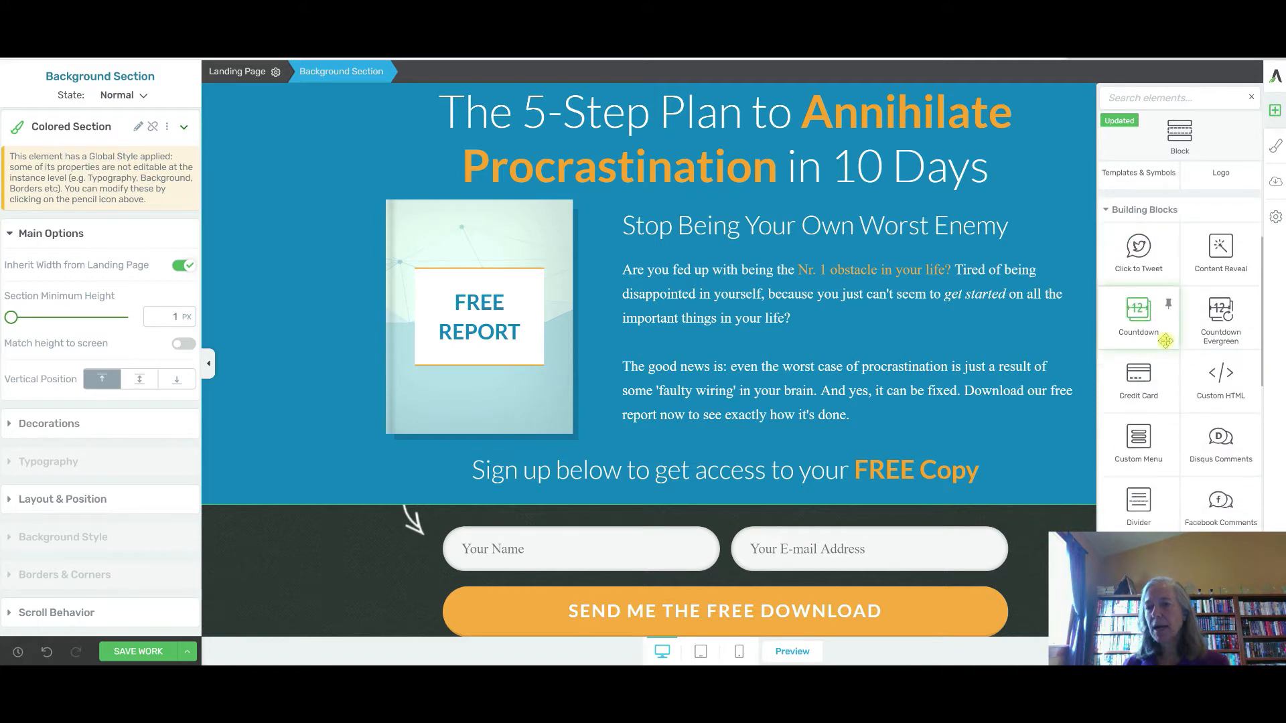
scroll(1105, 255, "up", 1)
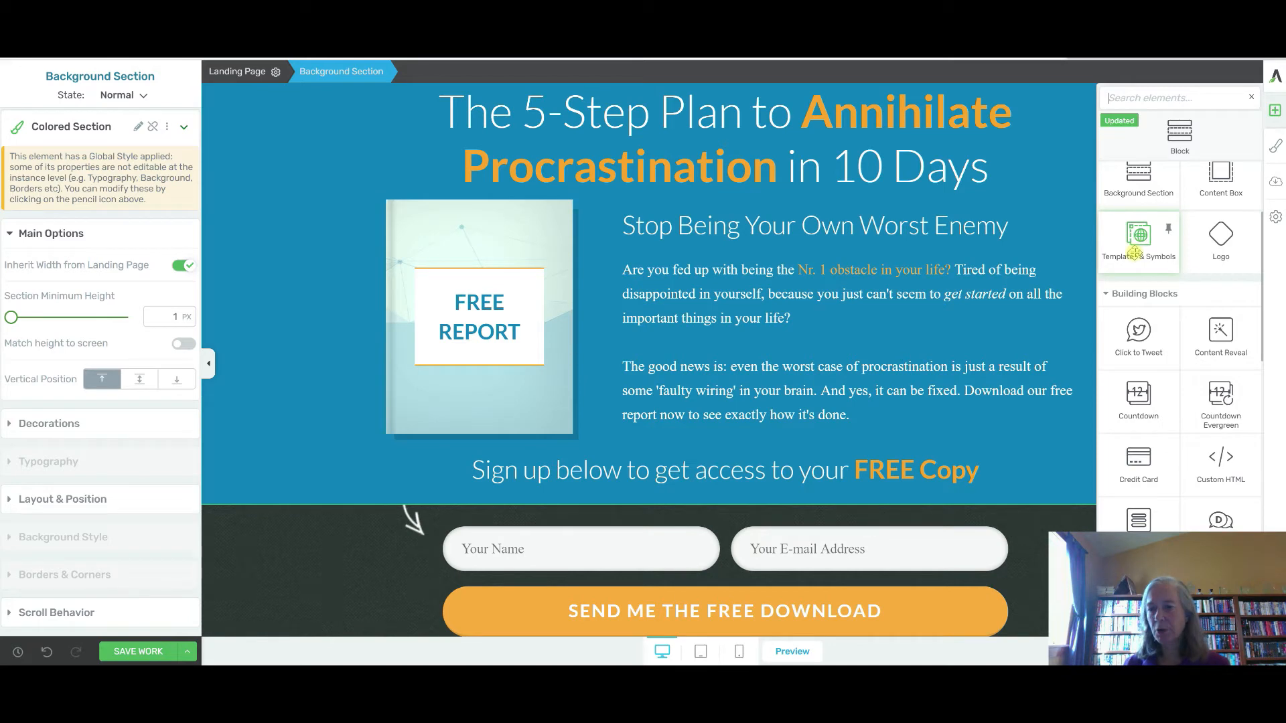
scroll(1157, 288, "down", 1)
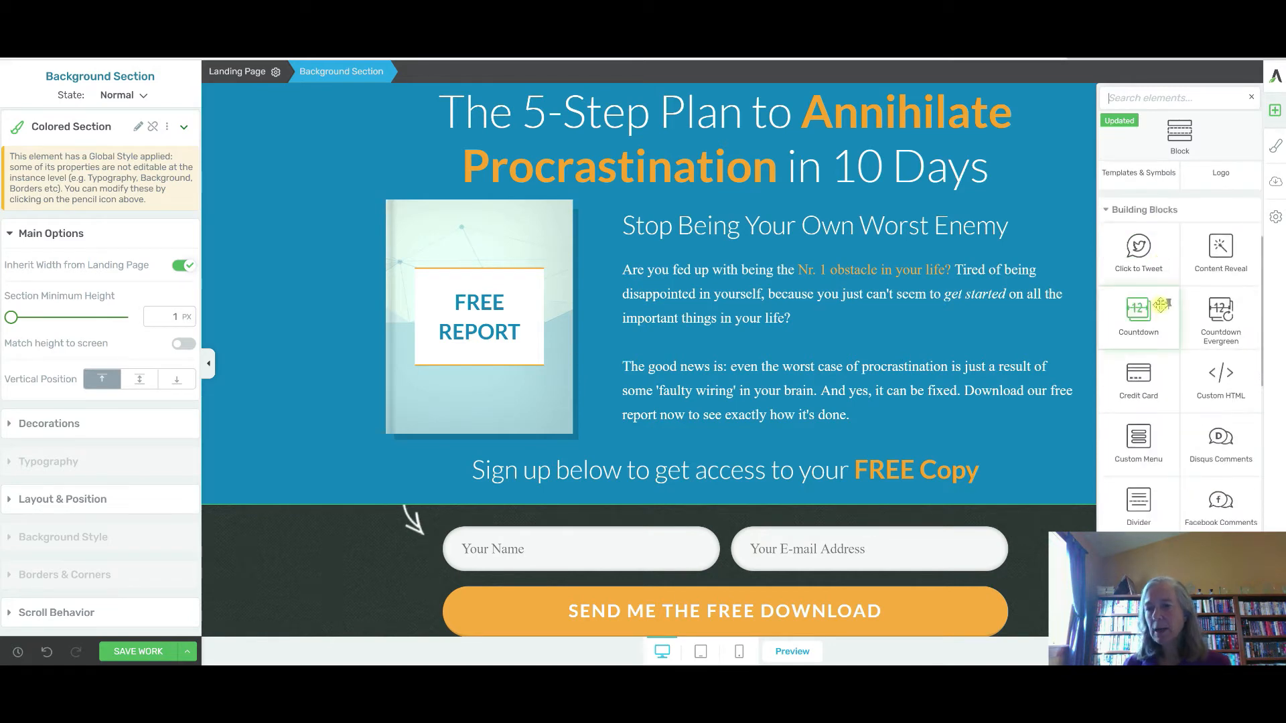
scroll(1161, 305, "down", 1)
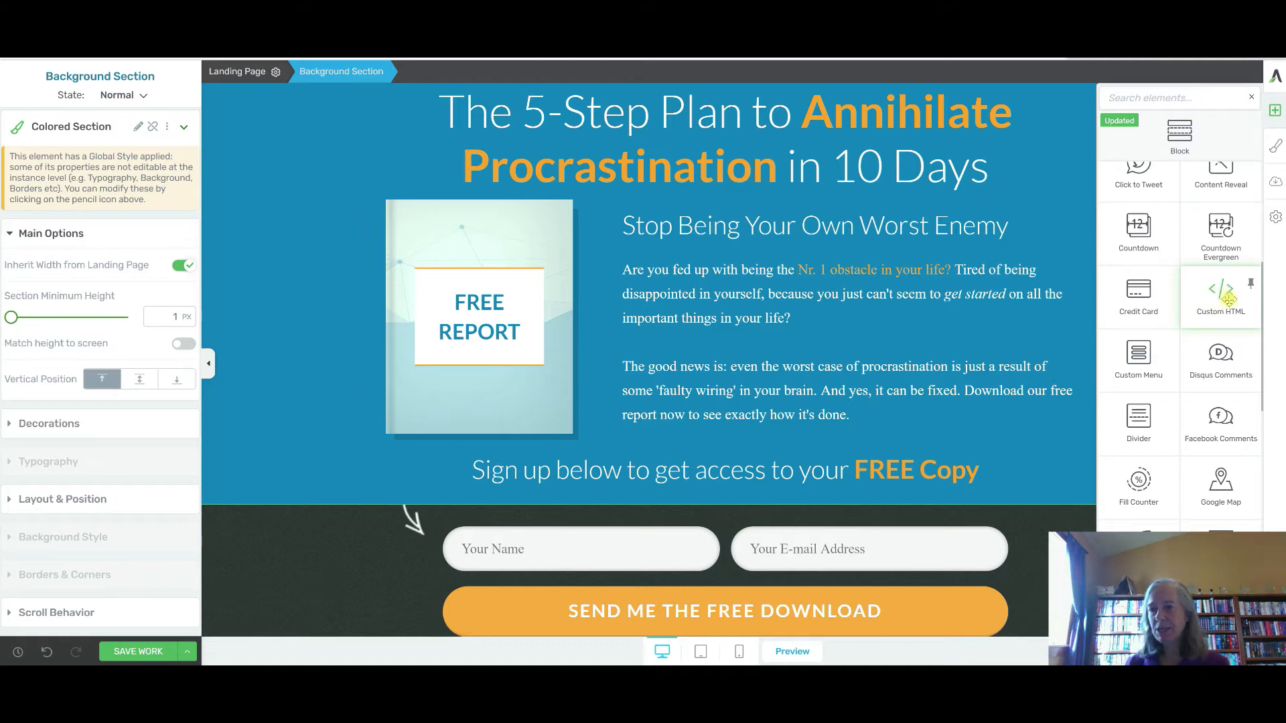
scroll(1225, 291, "down", 2)
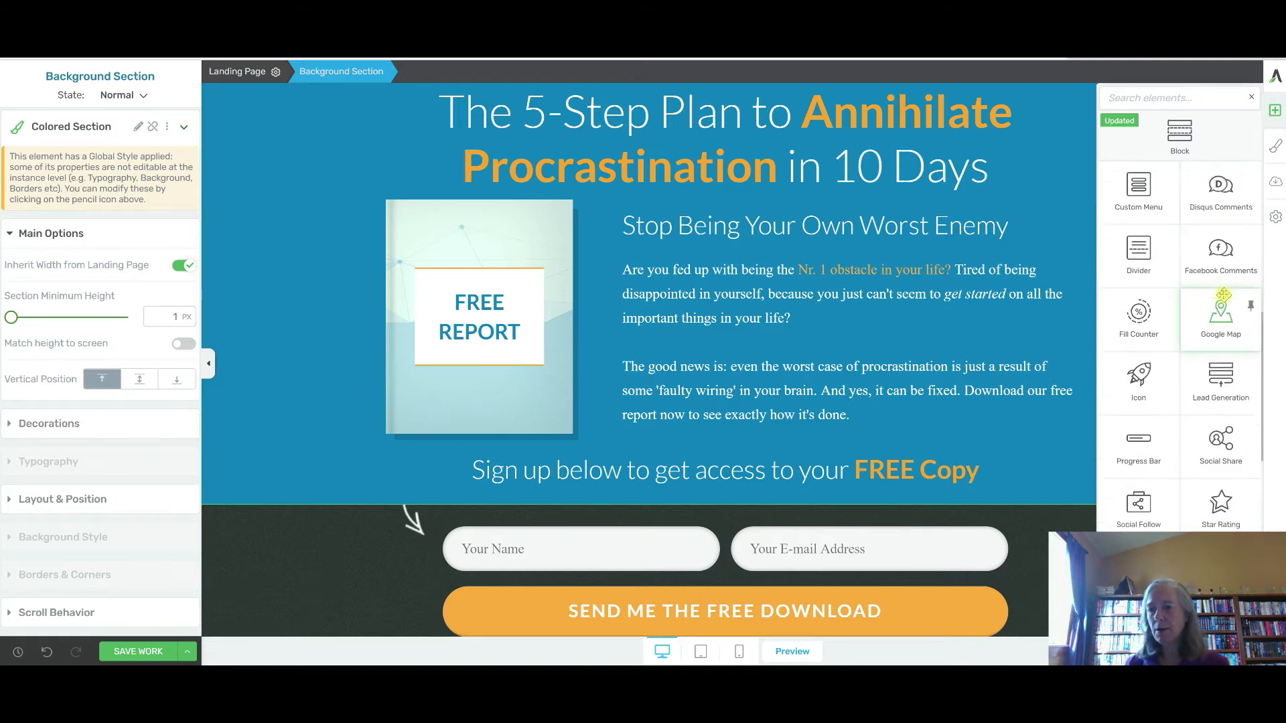
scroll(1146, 395, "down", 2)
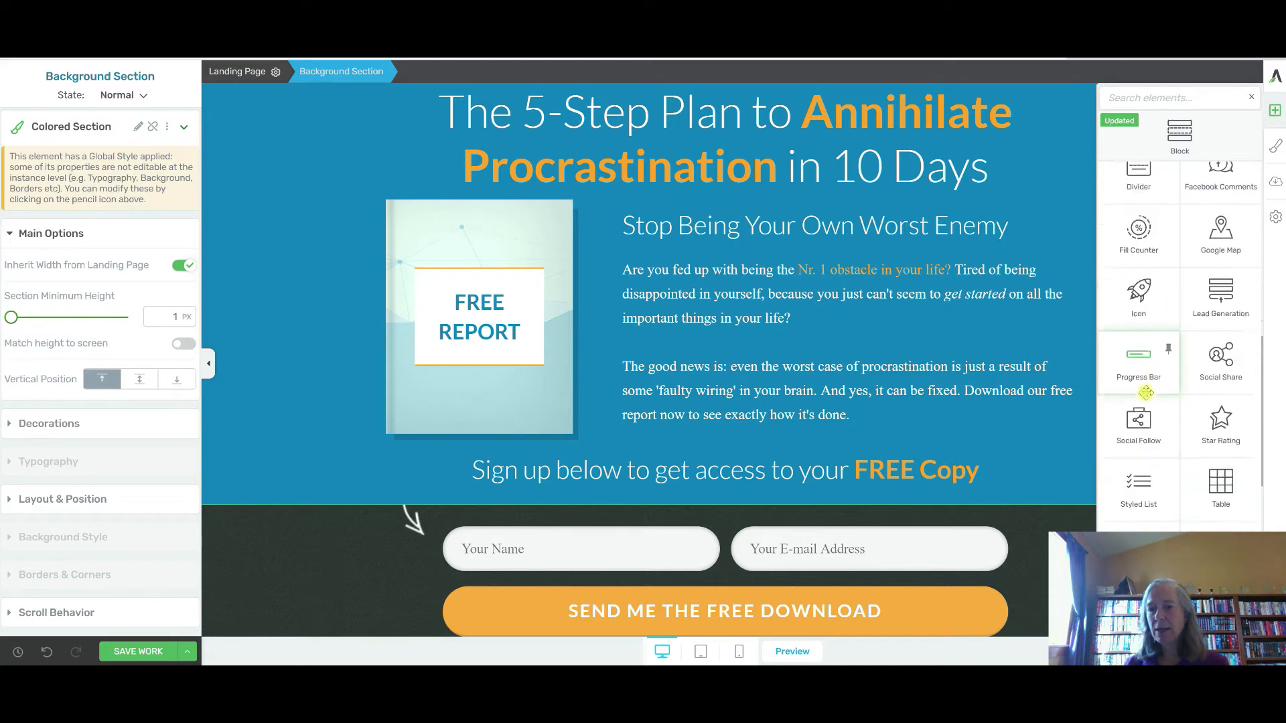
scroll(1145, 394, "down", 1)
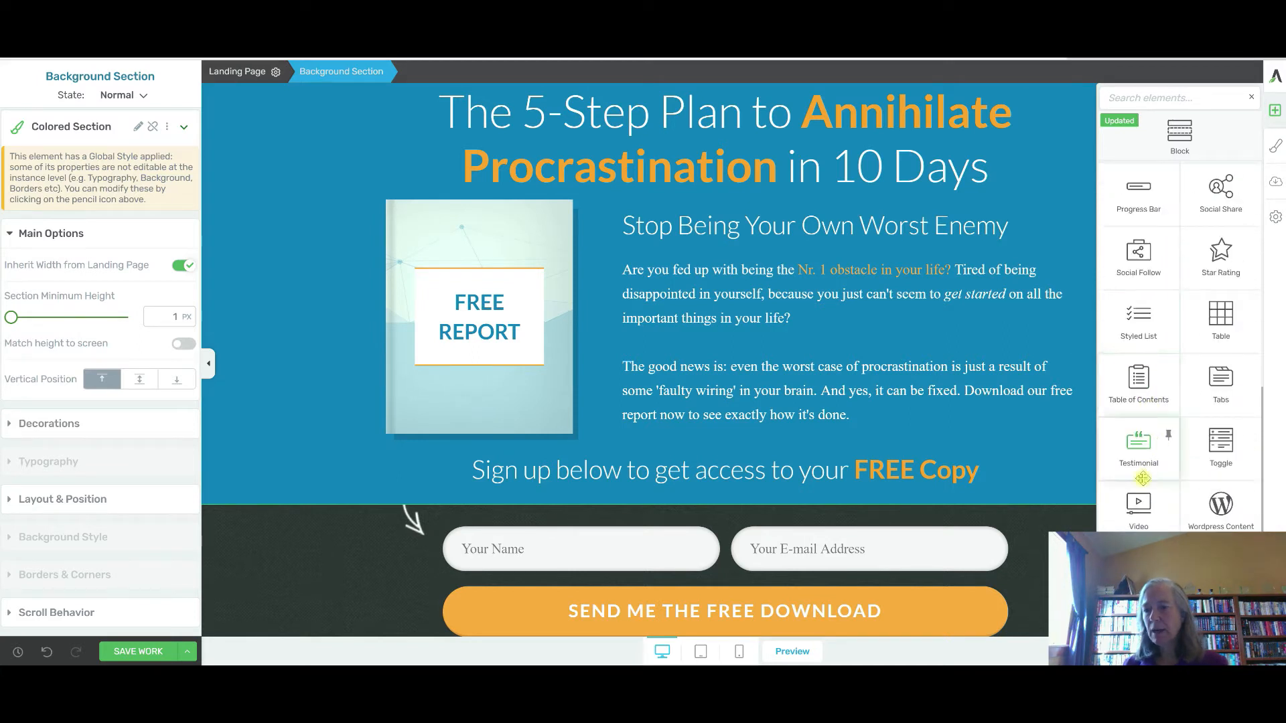
left_click_drag(1130, 505, 469, 432)
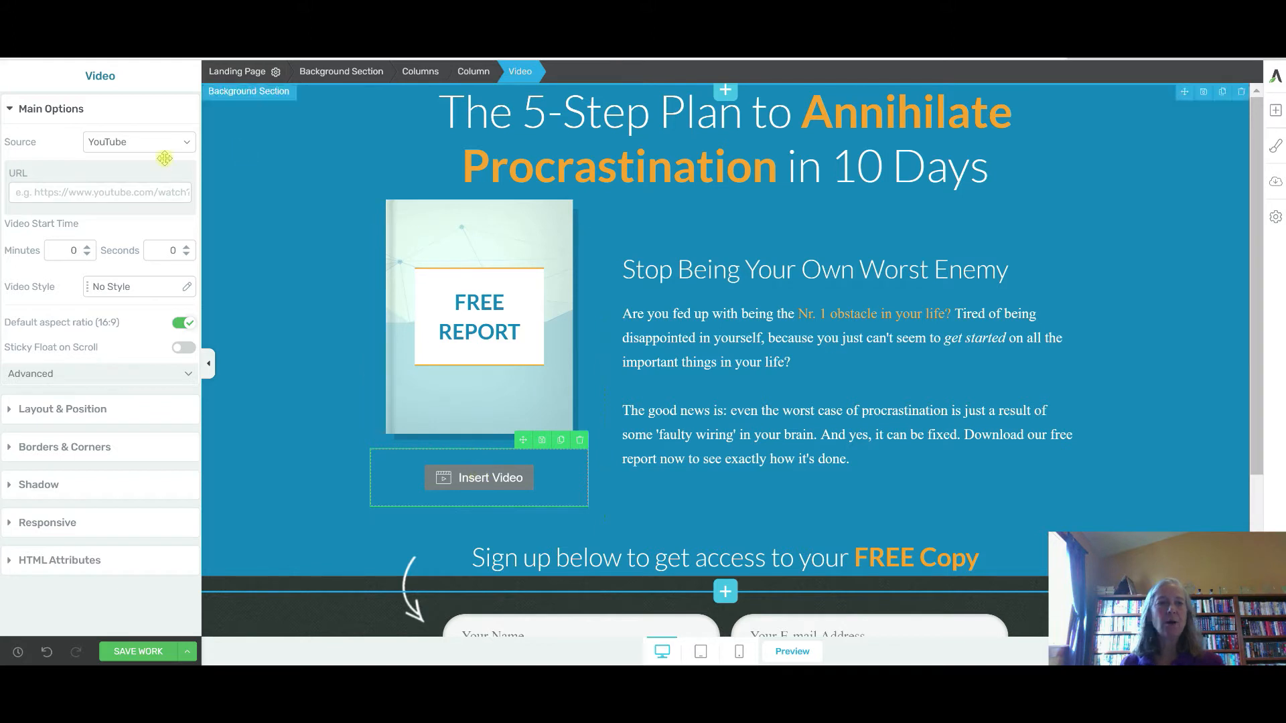
Review the available video sources and delete the Video element below the book cover.
left_click(182, 142)
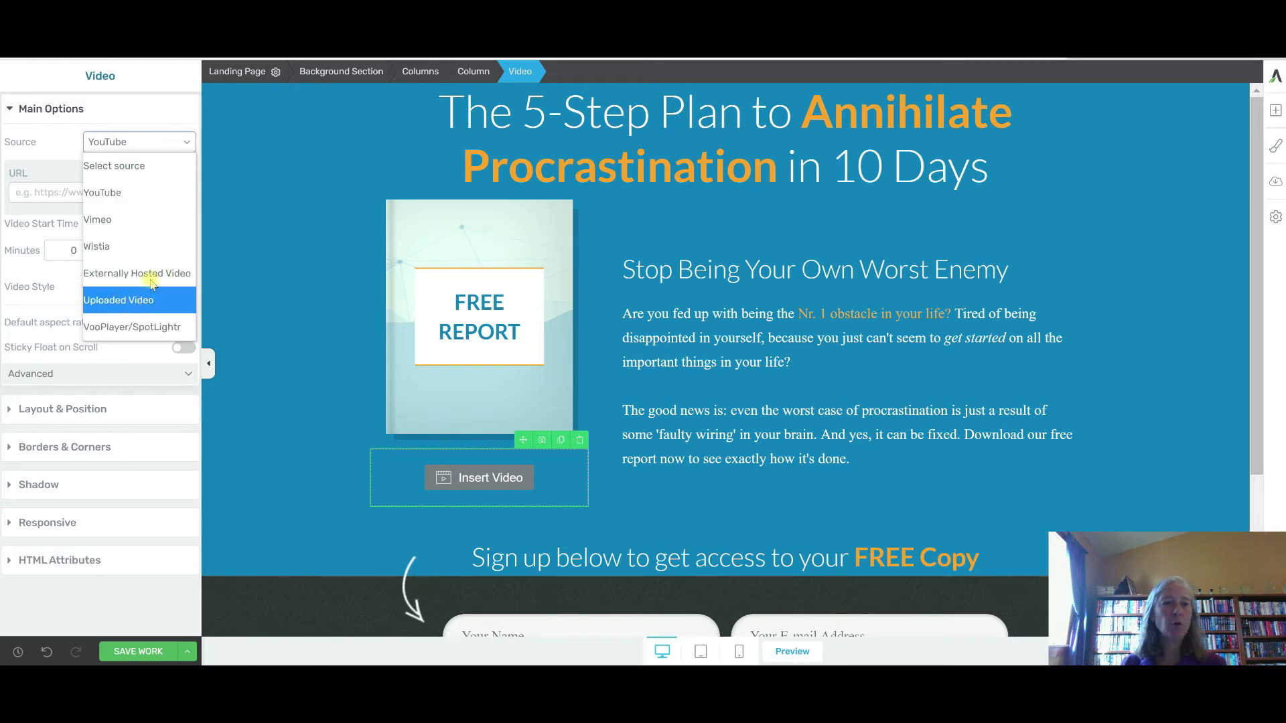
left_click(191, 142)
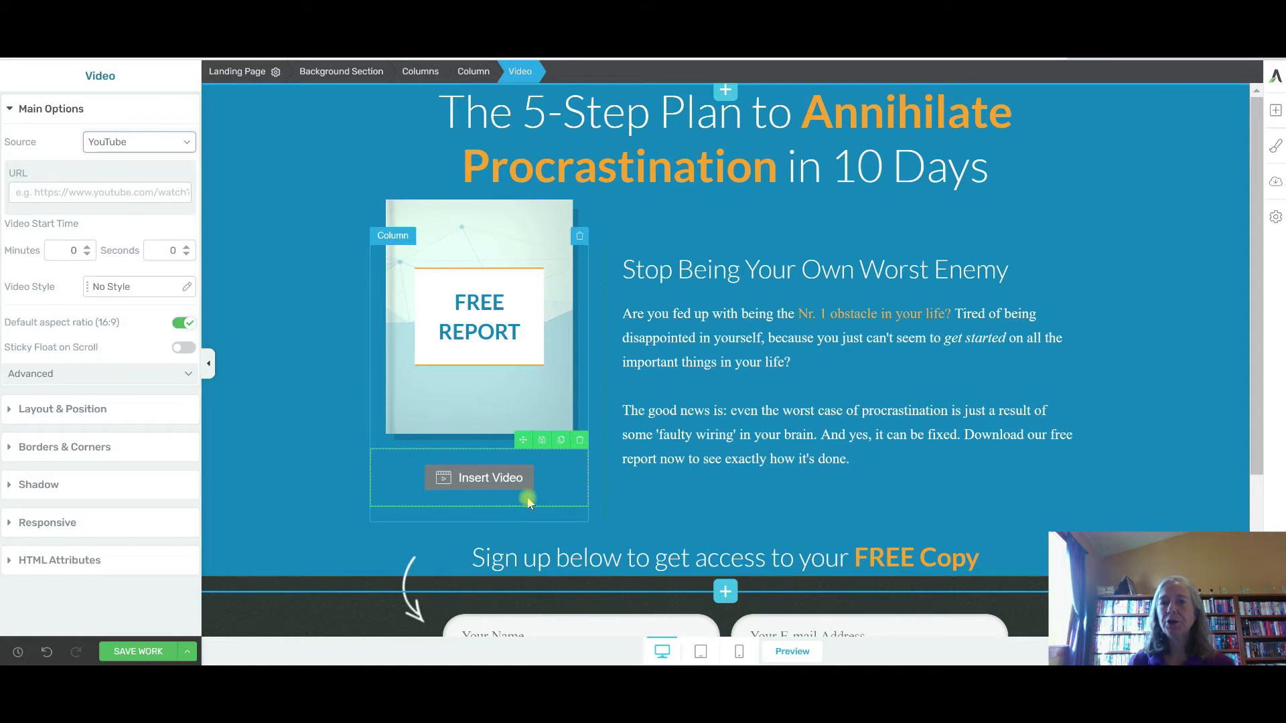
left_click(312, 367)
left_click(432, 484)
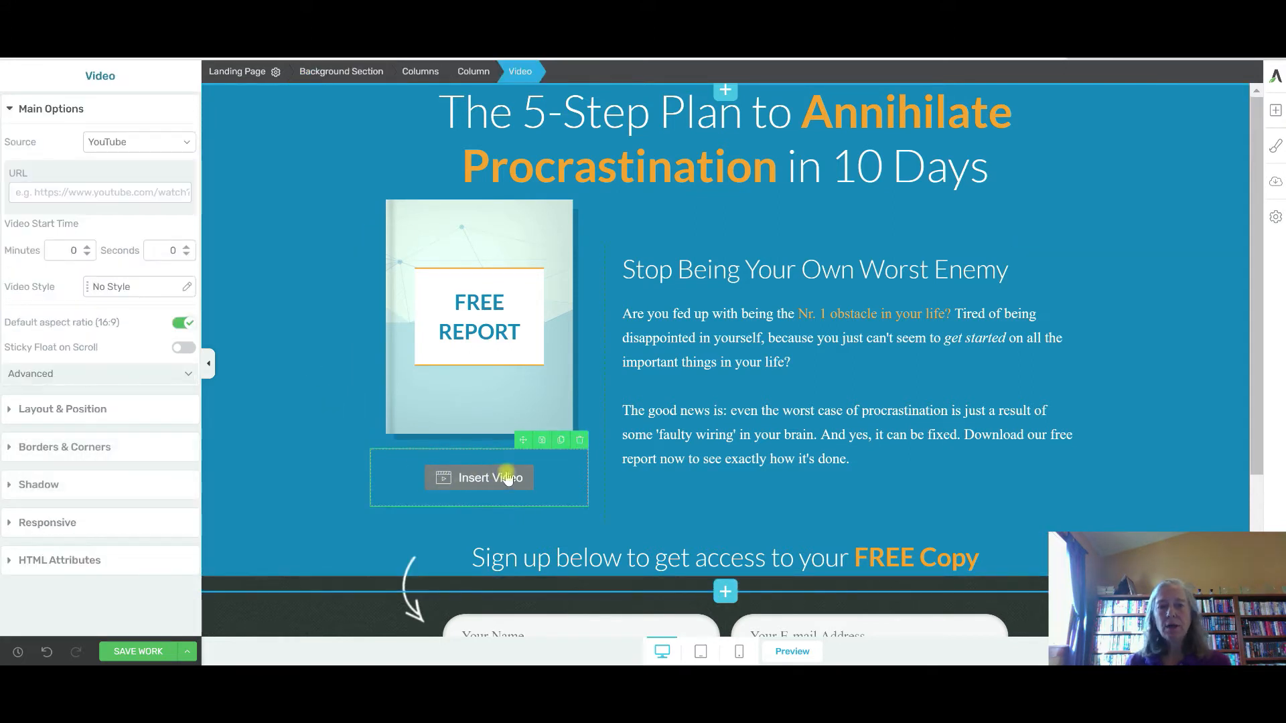
left_click(577, 441)
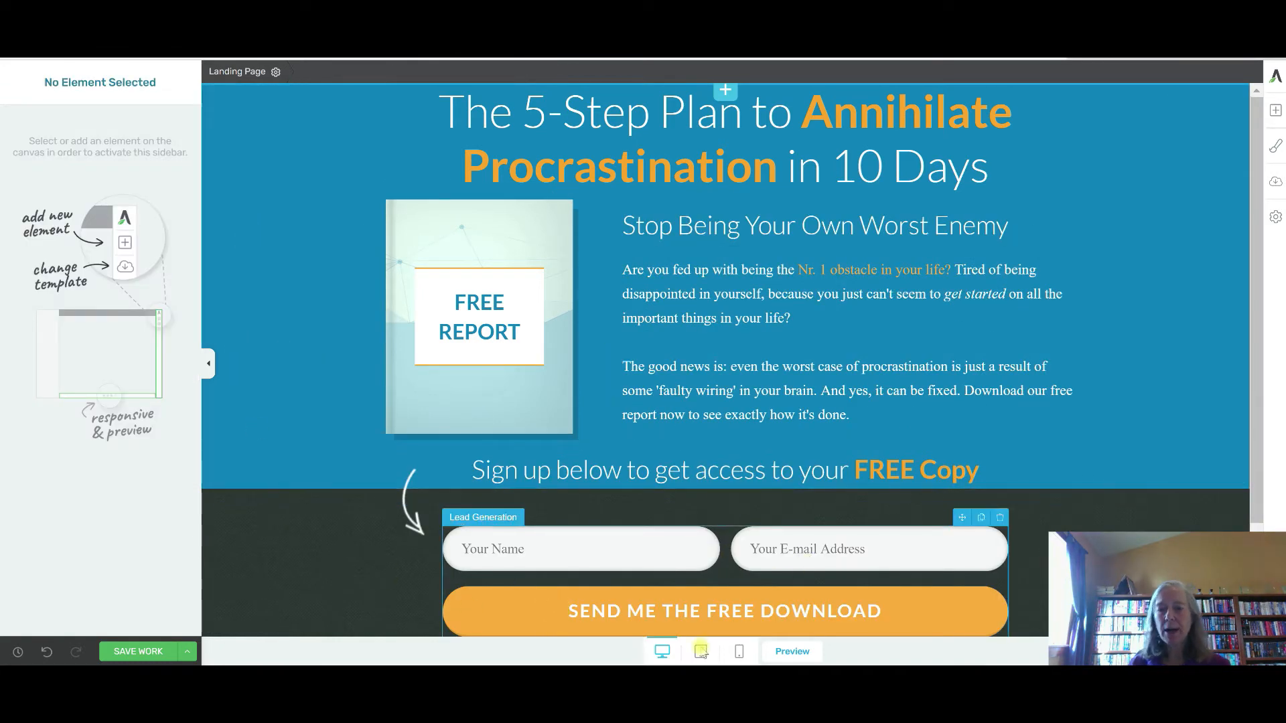
Edit the lead generation form's elements and extend the submit button text to "SEND ME THE FREE DOWNLOAD NOW!".
left_click(675, 607)
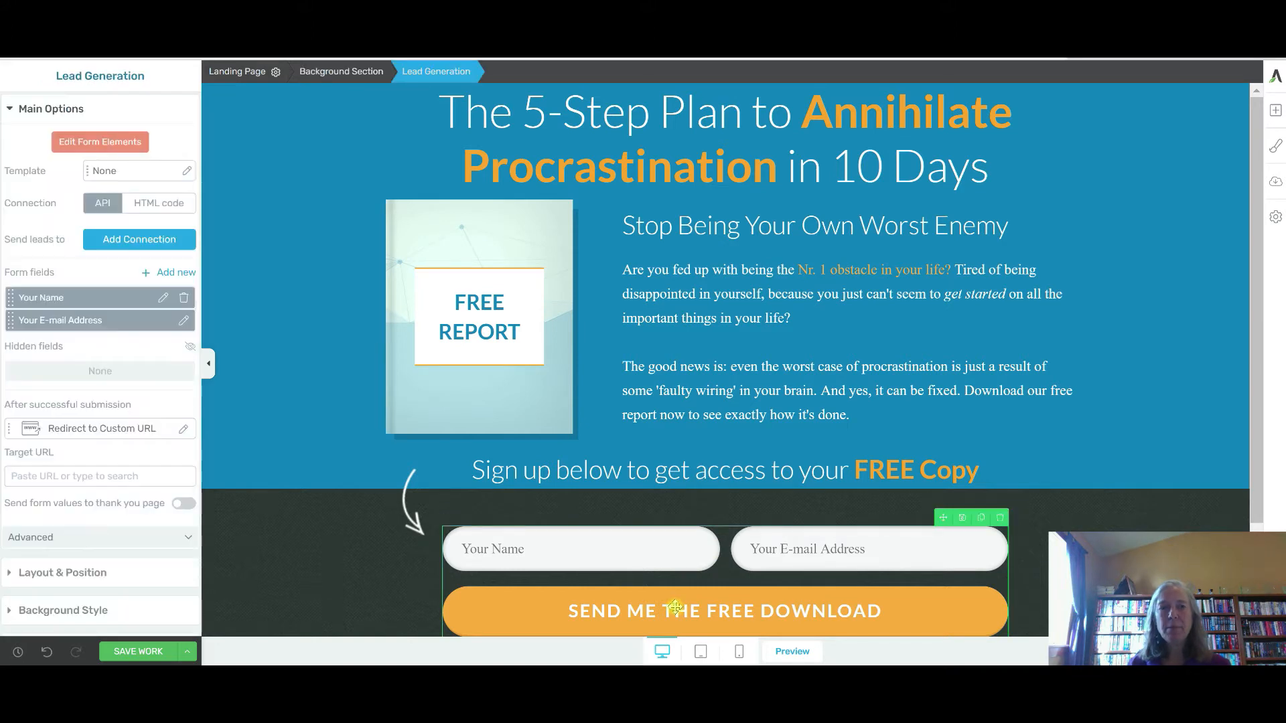
left_click(122, 147)
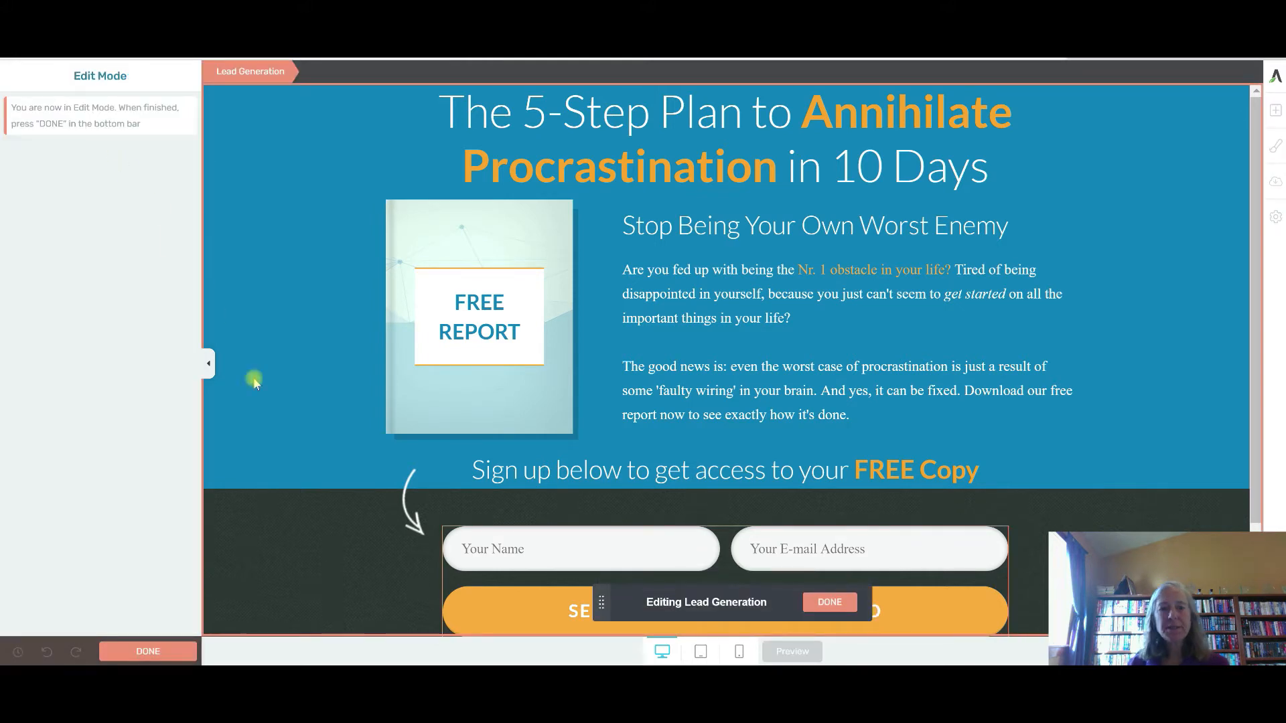
left_click(473, 613)
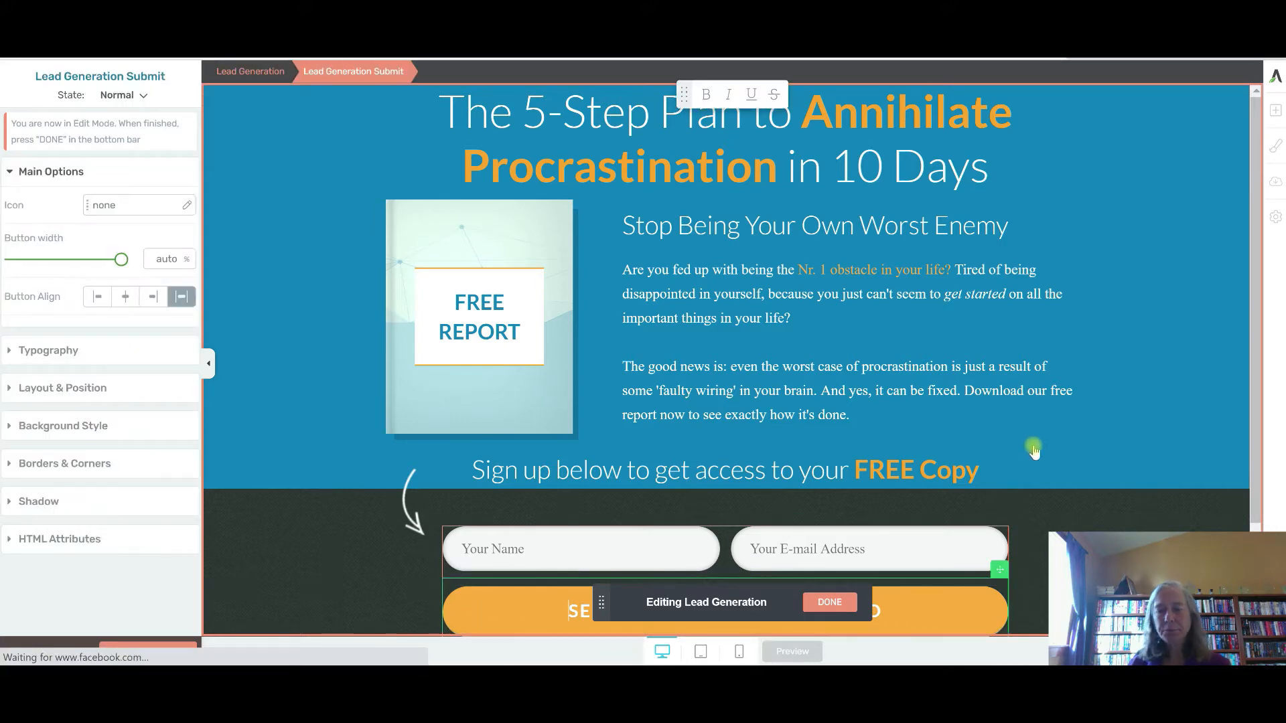
scroll(1258, 431, "down", 2)
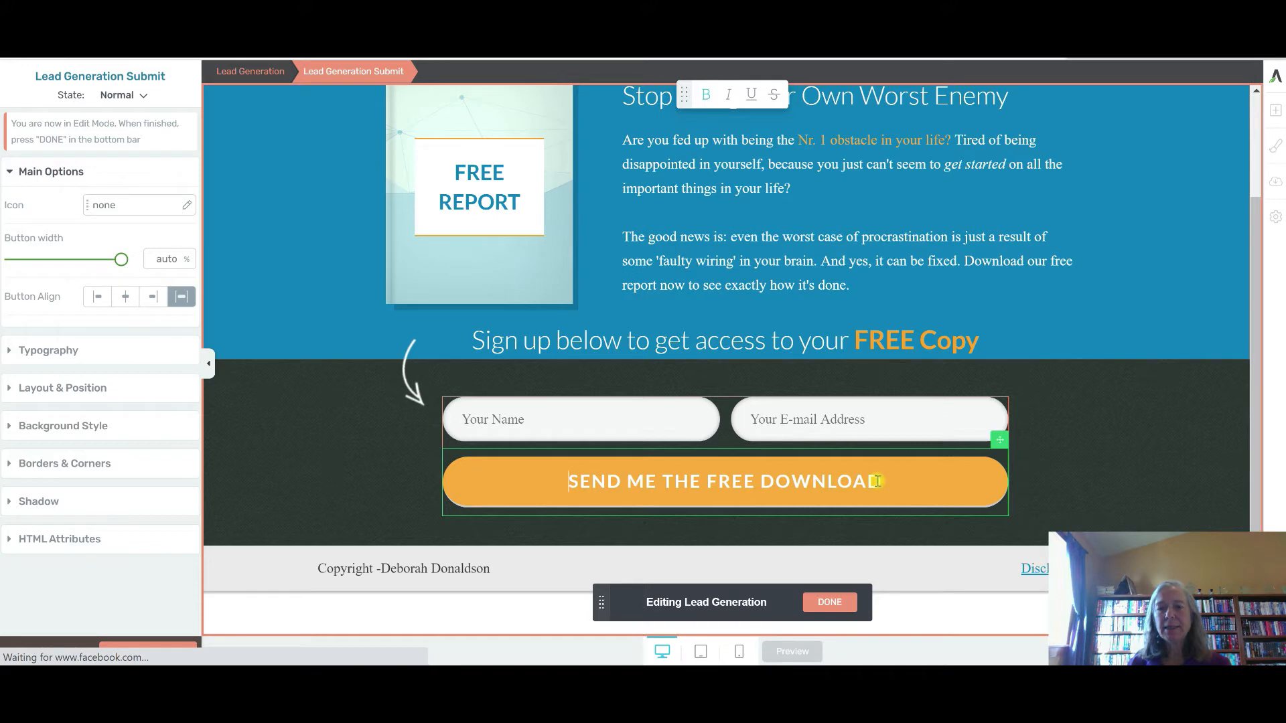
type("NOW")
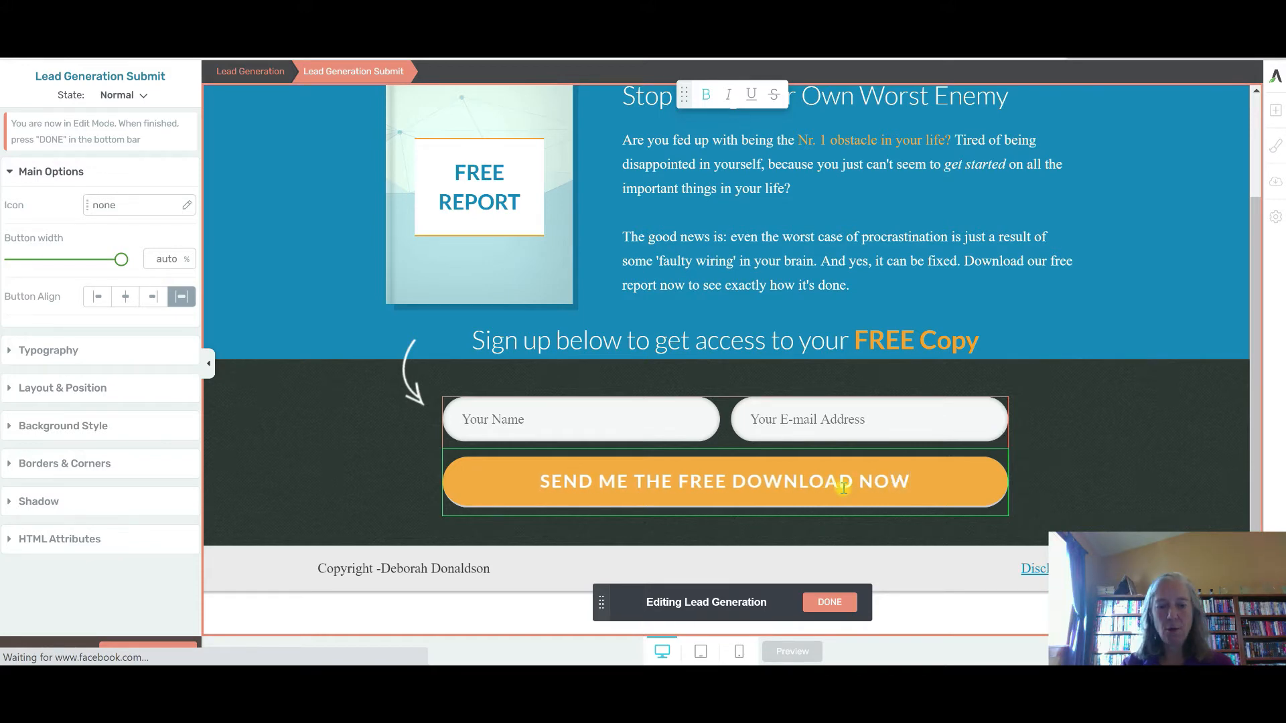
type("!")
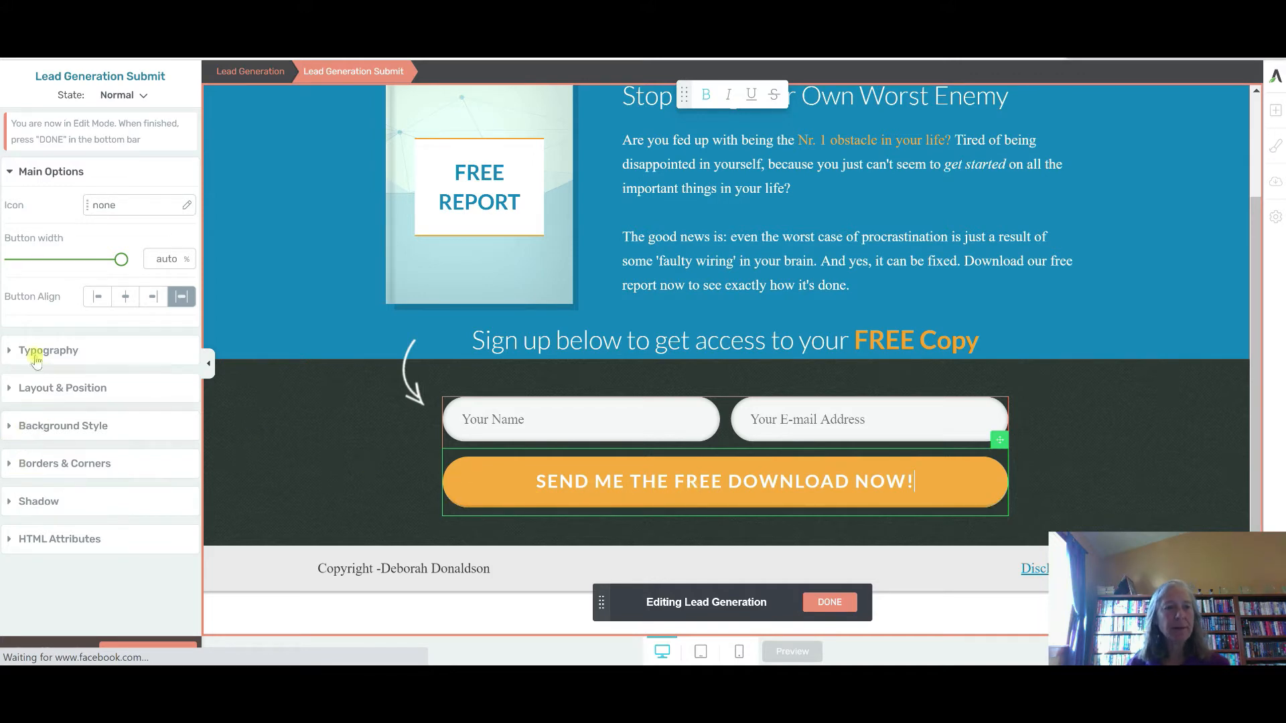
Try black for the submit button's text, set the text color to #faf6f6, and finish editing the form elements.
left_click(9, 351)
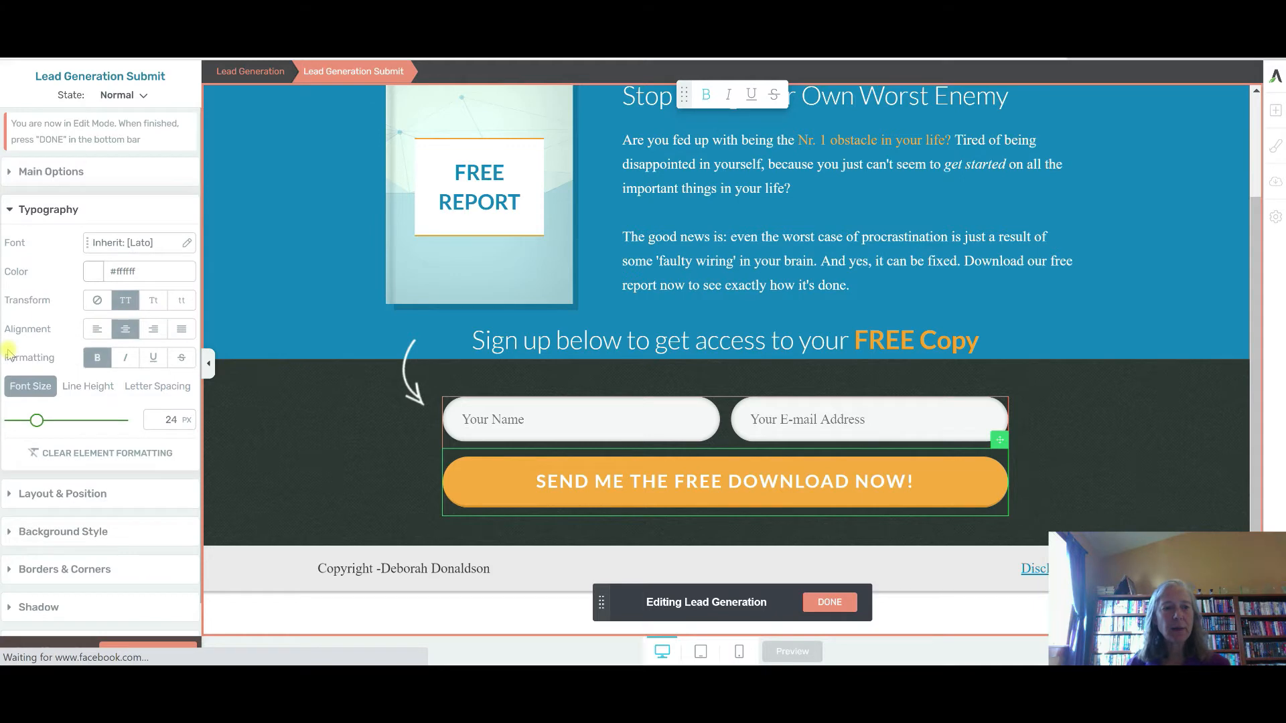
left_click(125, 332)
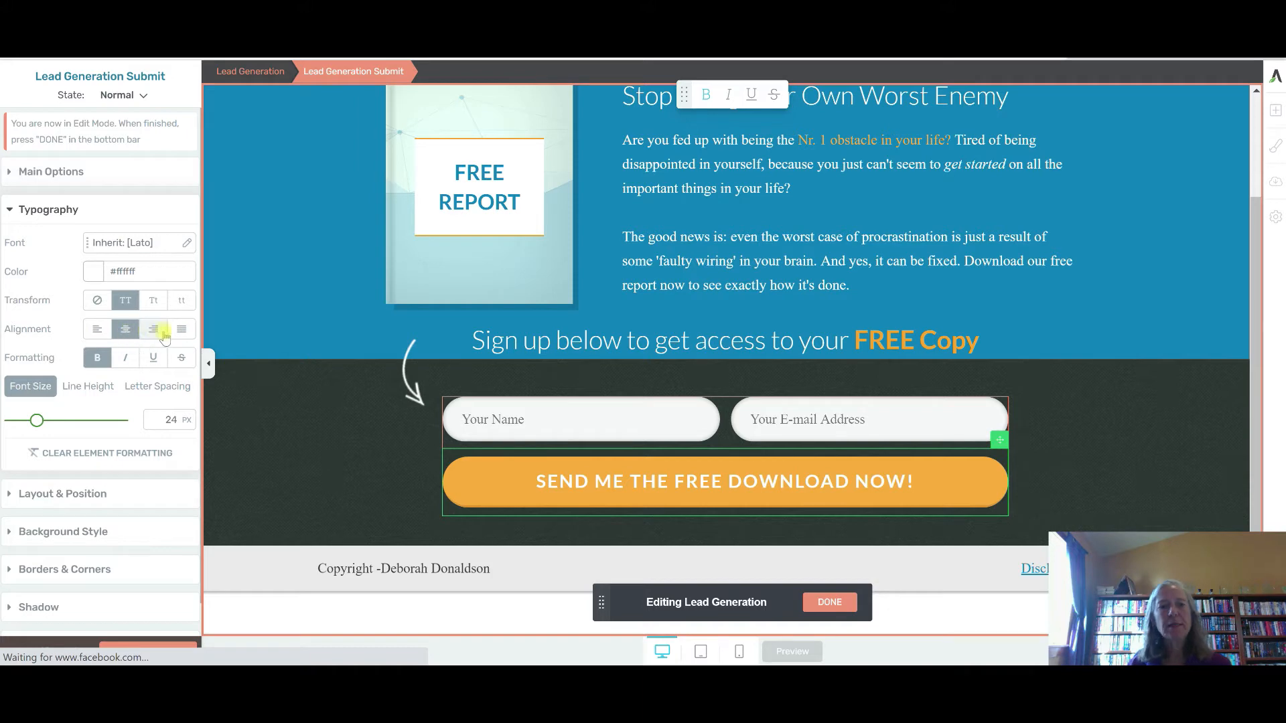
left_click(93, 274)
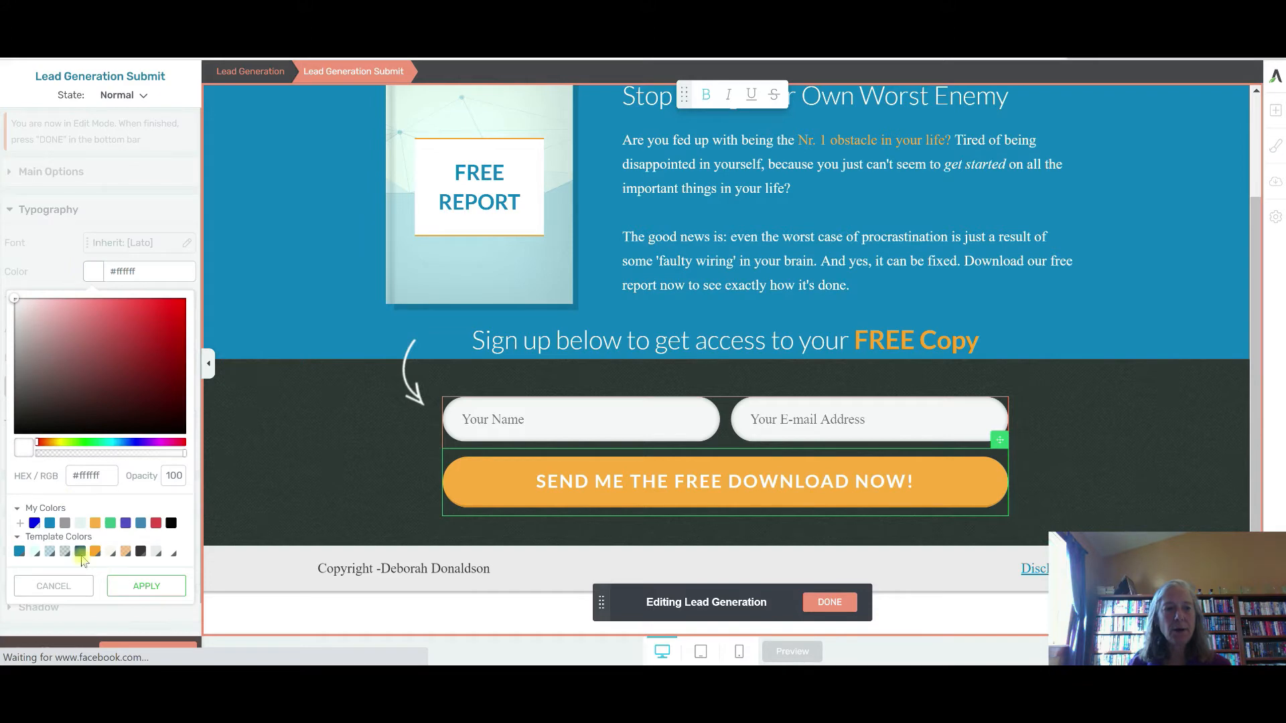
left_click(171, 523)
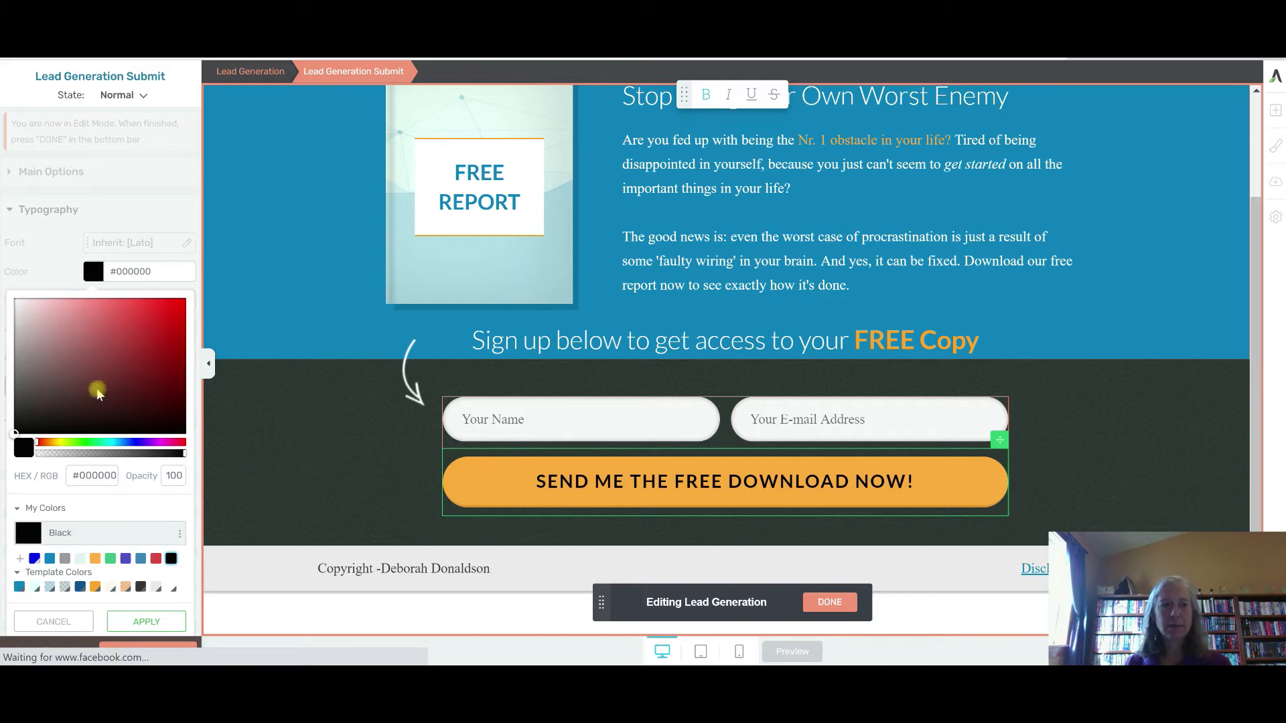
left_click(18, 303)
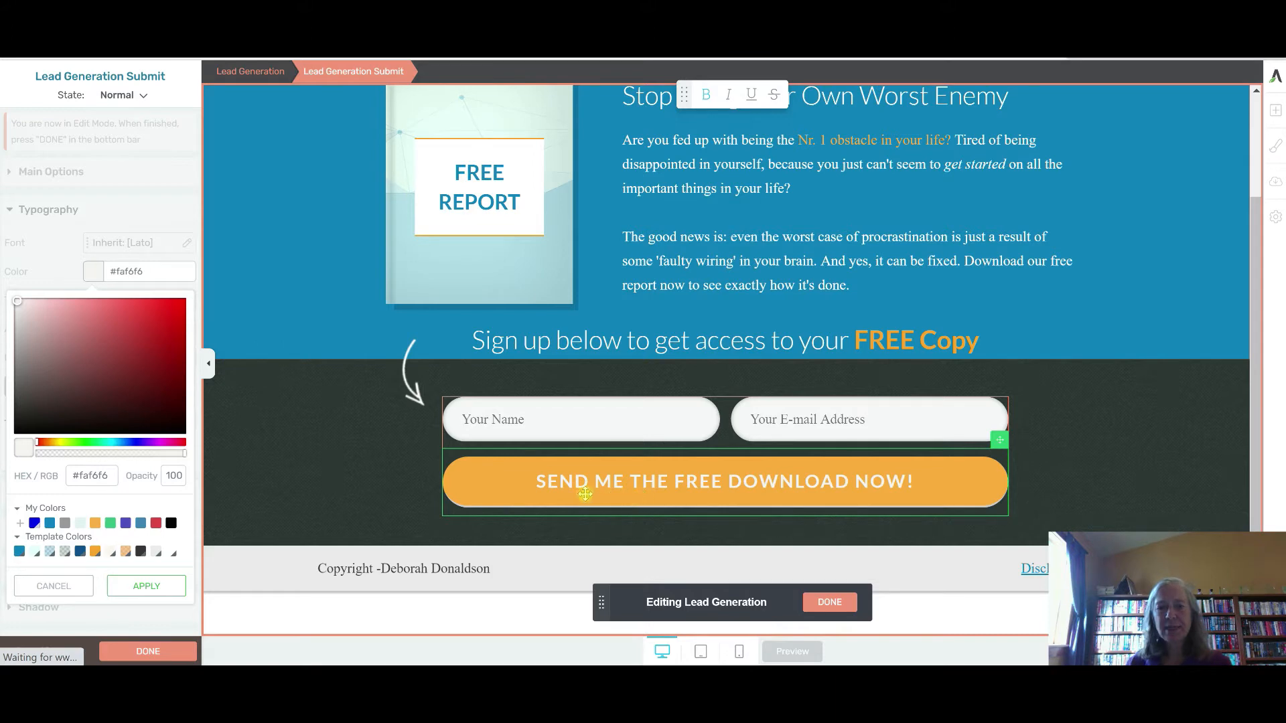
left_click(828, 606)
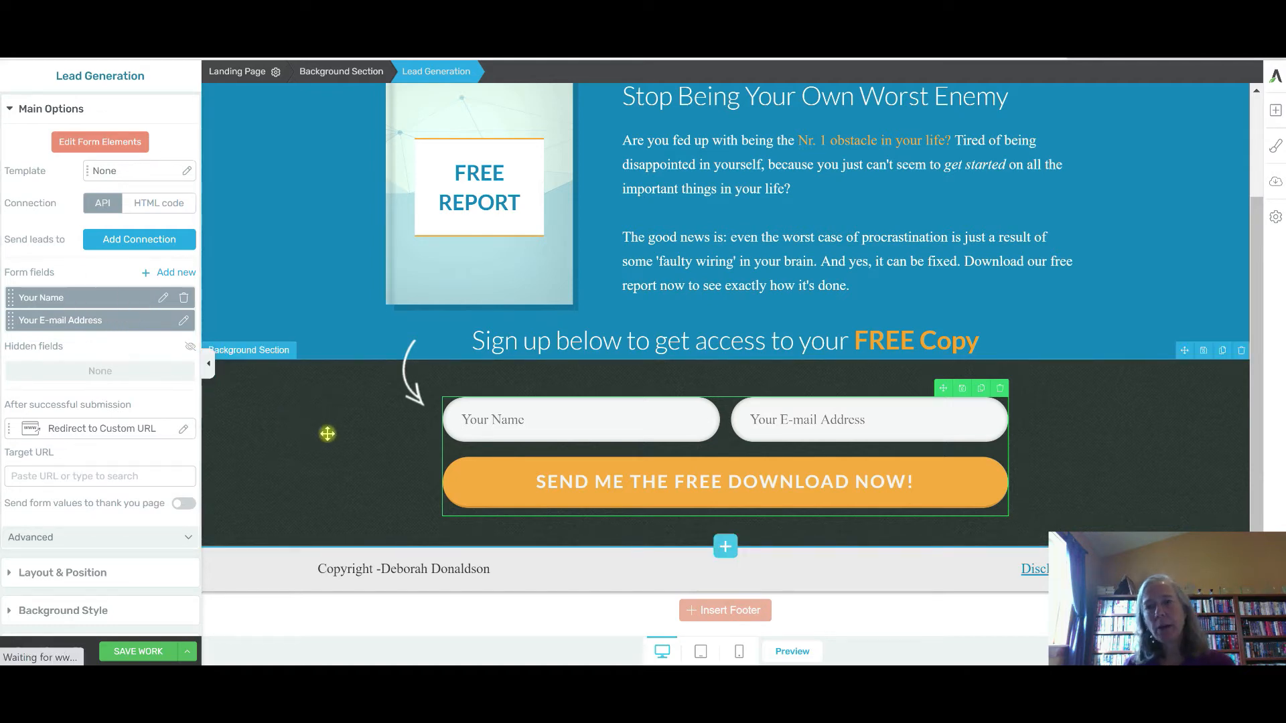
Remove the Your Name field from the lead generation form and add a new Name field with an empty placeholder.
left_click(184, 298)
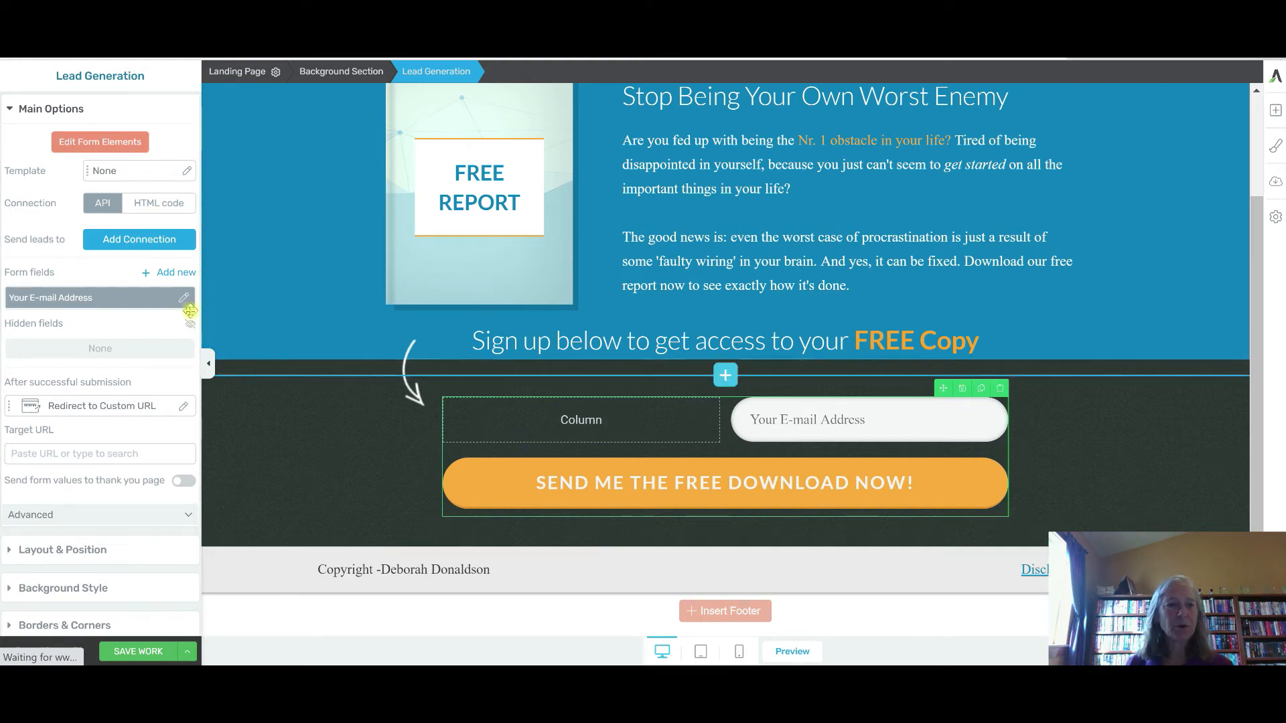
left_click(176, 272)
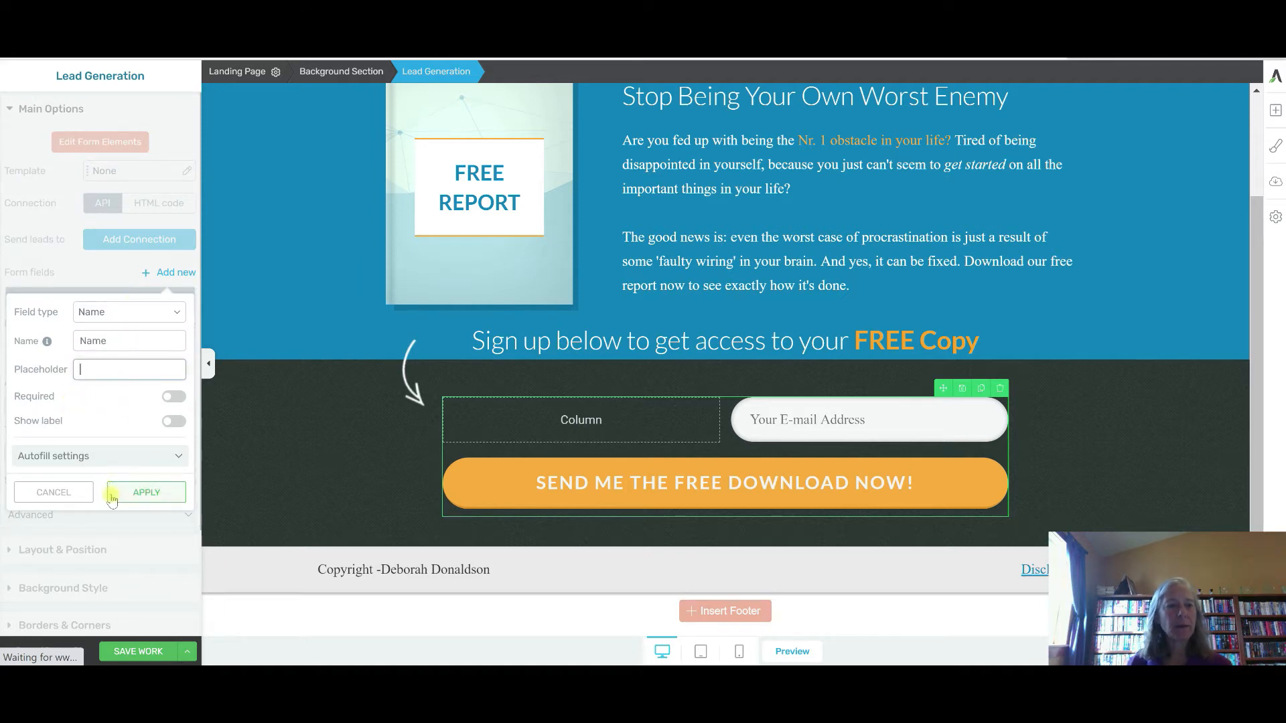
left_click(138, 494)
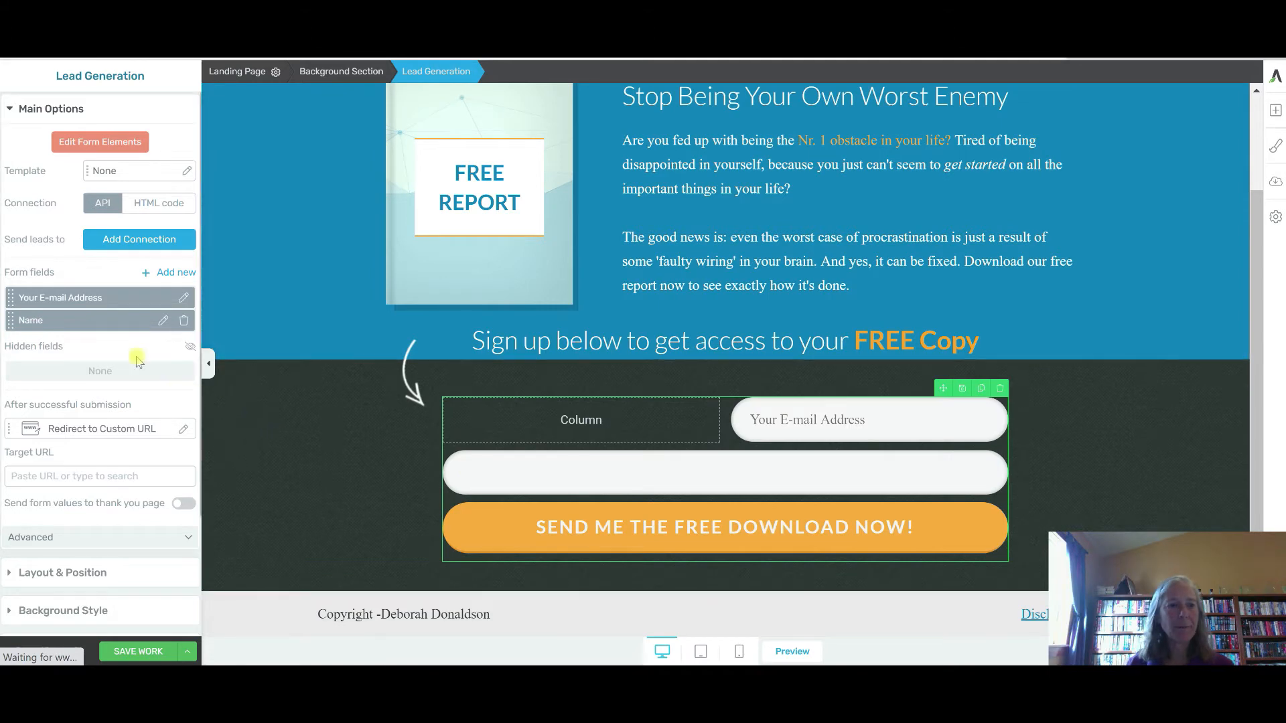
Move the Name field above Your E-mail Address and set its placeholder to "First Name".
left_click_drag(9, 322, 8, 290)
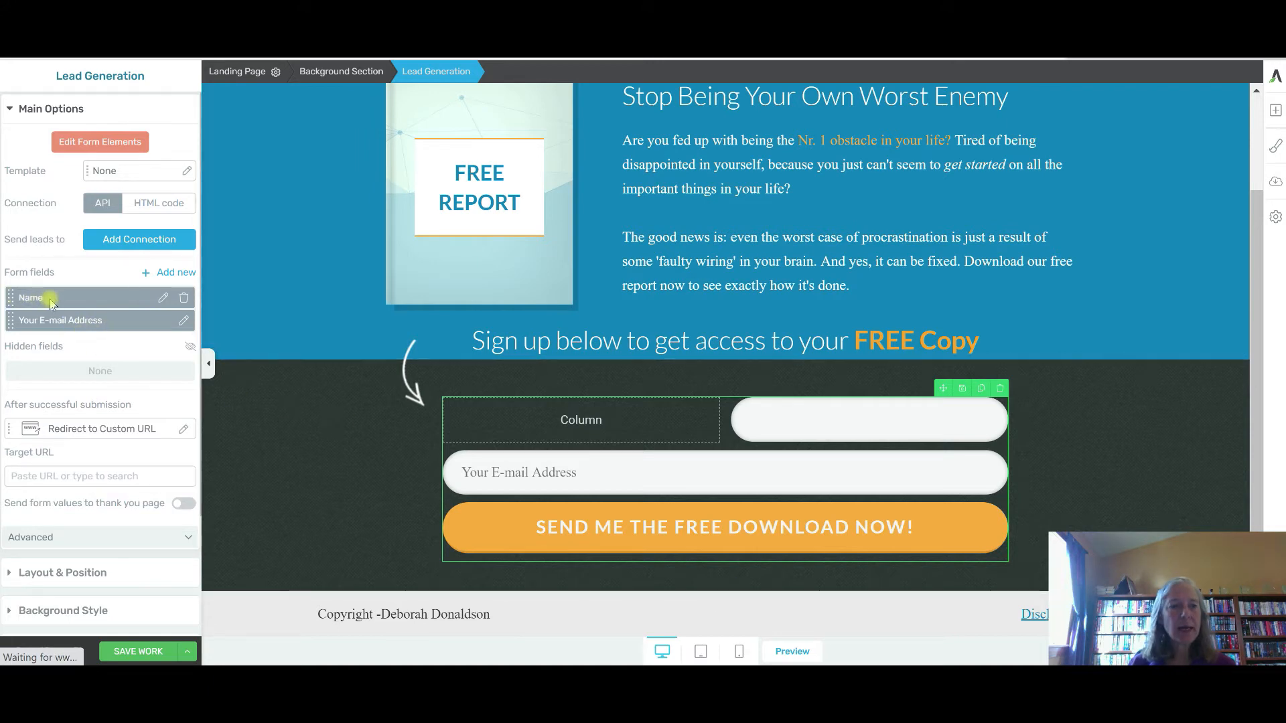
left_click(162, 298)
left_click(97, 397)
type("First Name")
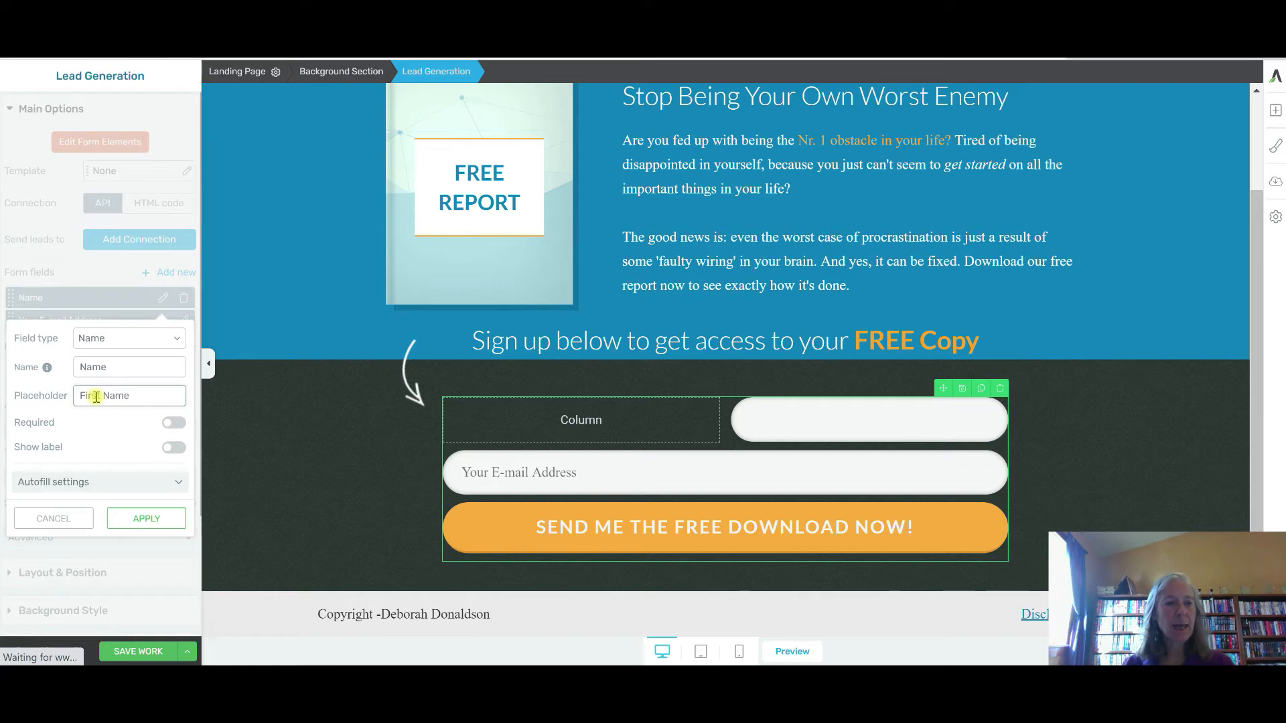
left_click(154, 520)
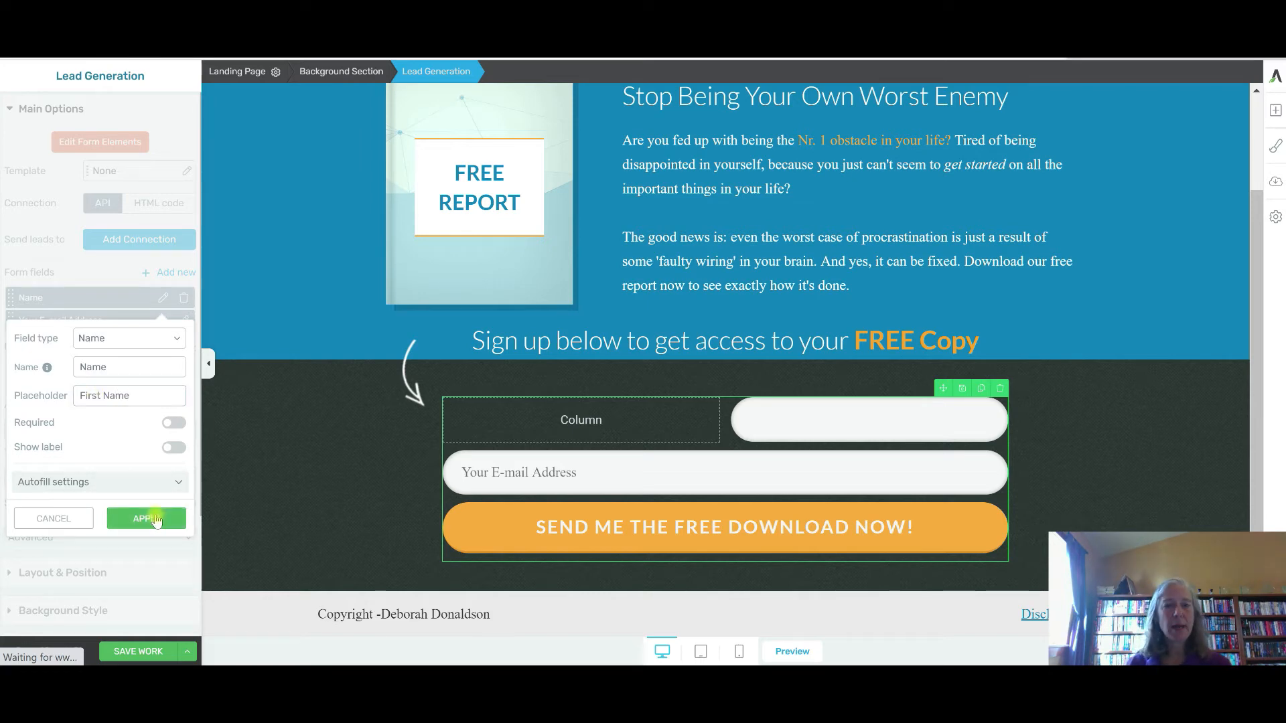
Try to move the First Name and e-mail fields into the form's empty column without entering form editing.
left_click_drag(760, 430, 643, 413)
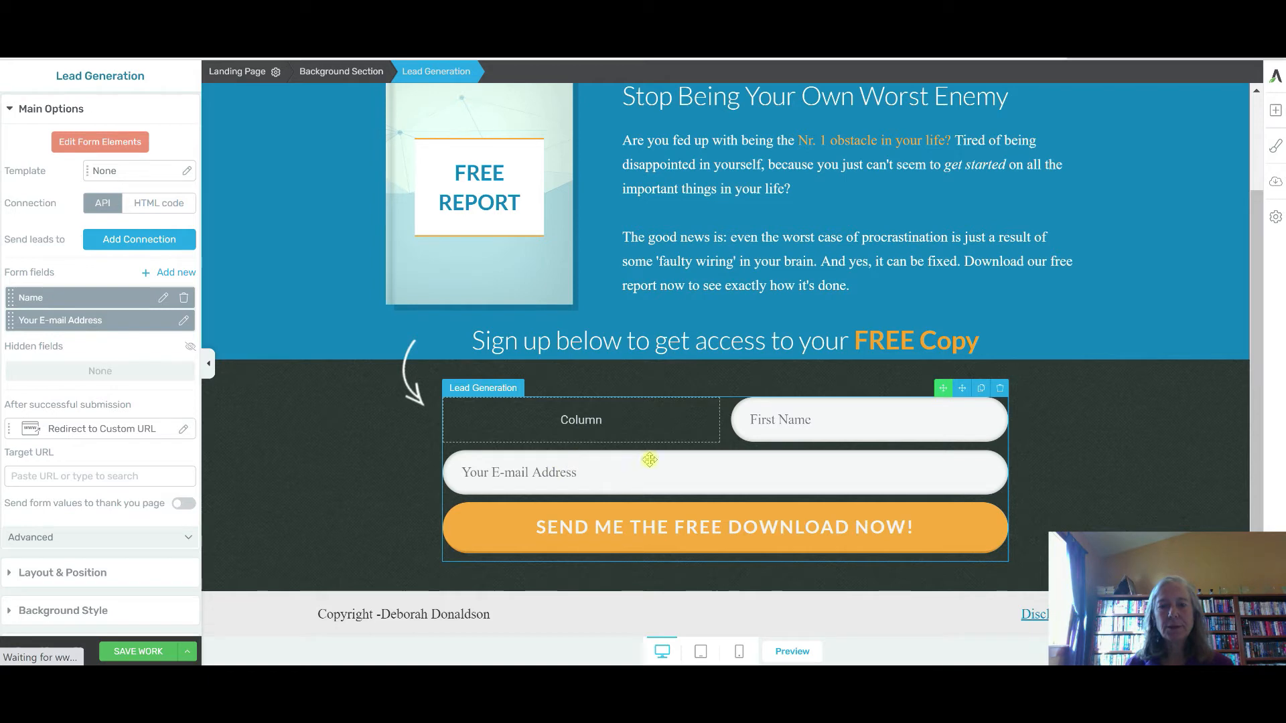
left_click_drag(539, 479, 561, 405)
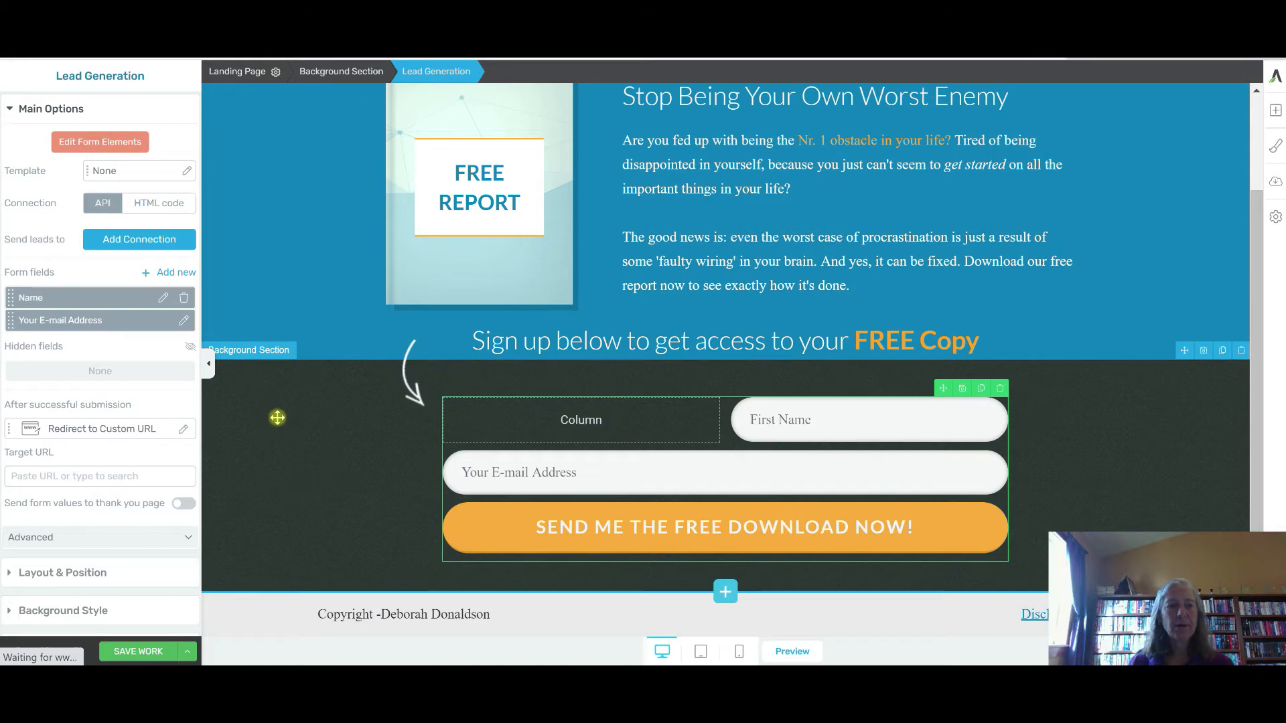
left_click(341, 71)
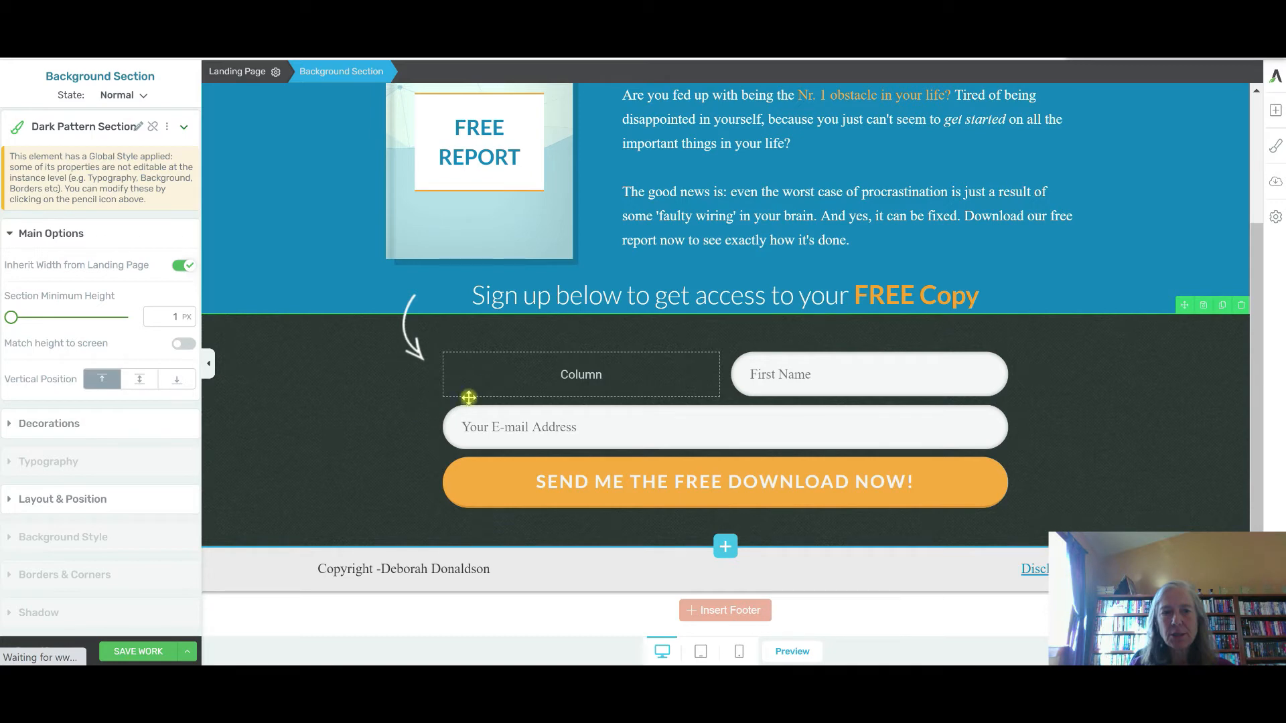
Edit the form elements to place the Your E-mail Address field in the empty column beside First Name, and finish editing.
left_click(482, 383)
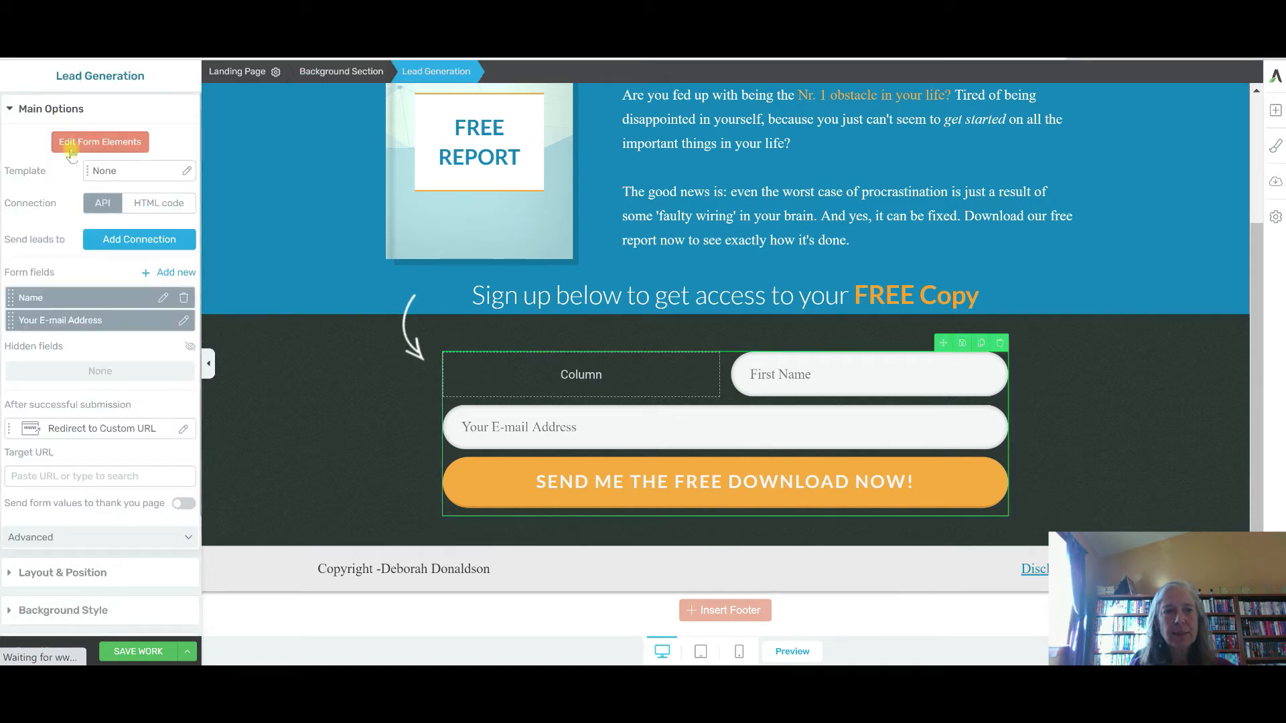
left_click(72, 153)
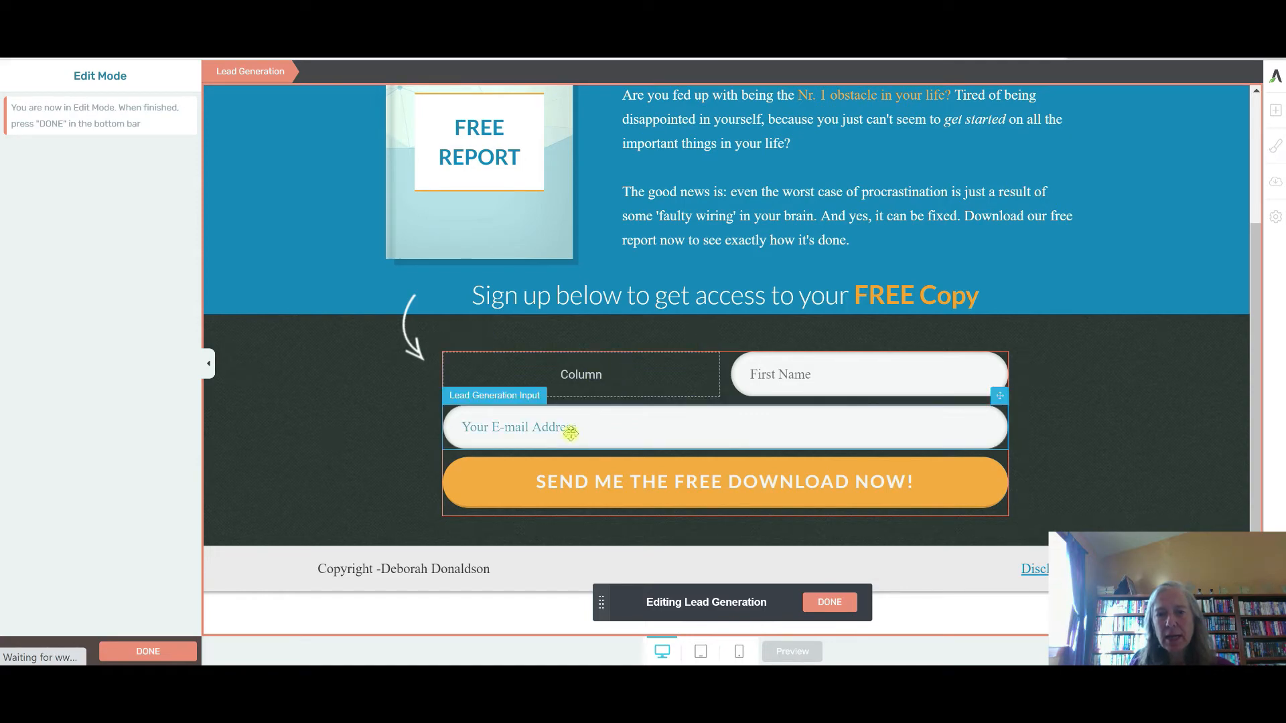
left_click_drag(574, 424, 563, 380)
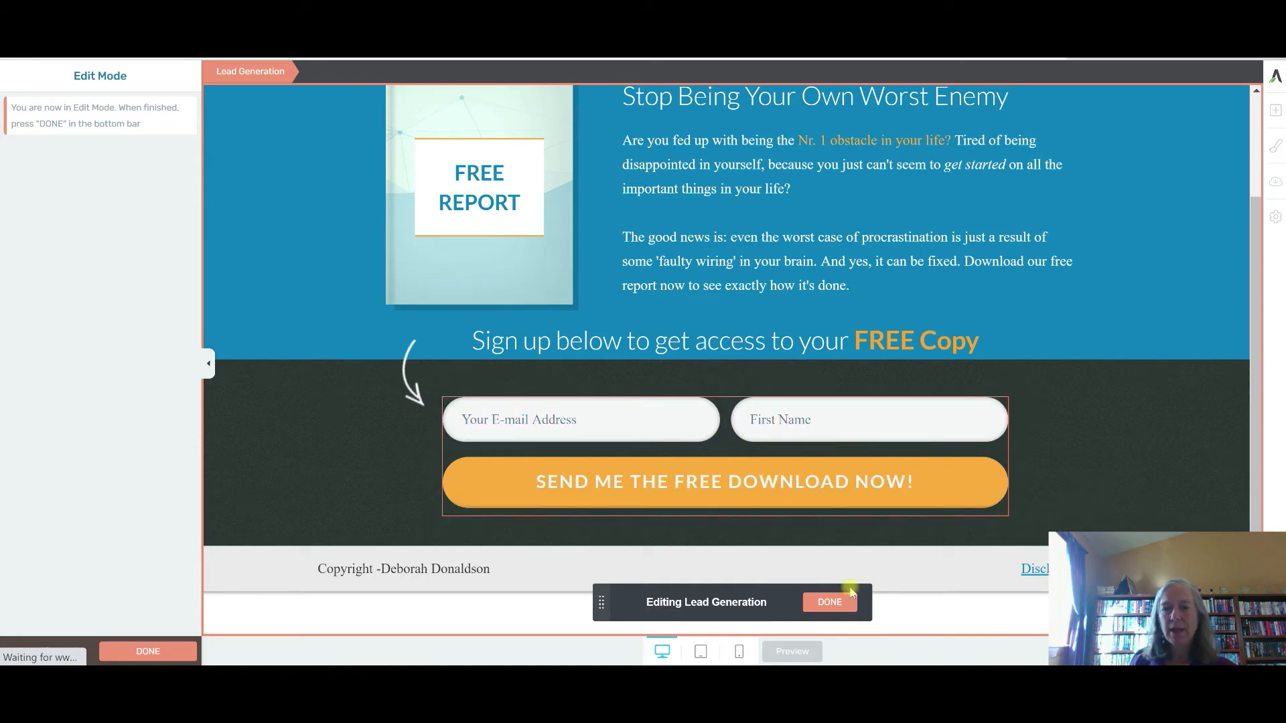
left_click(829, 602)
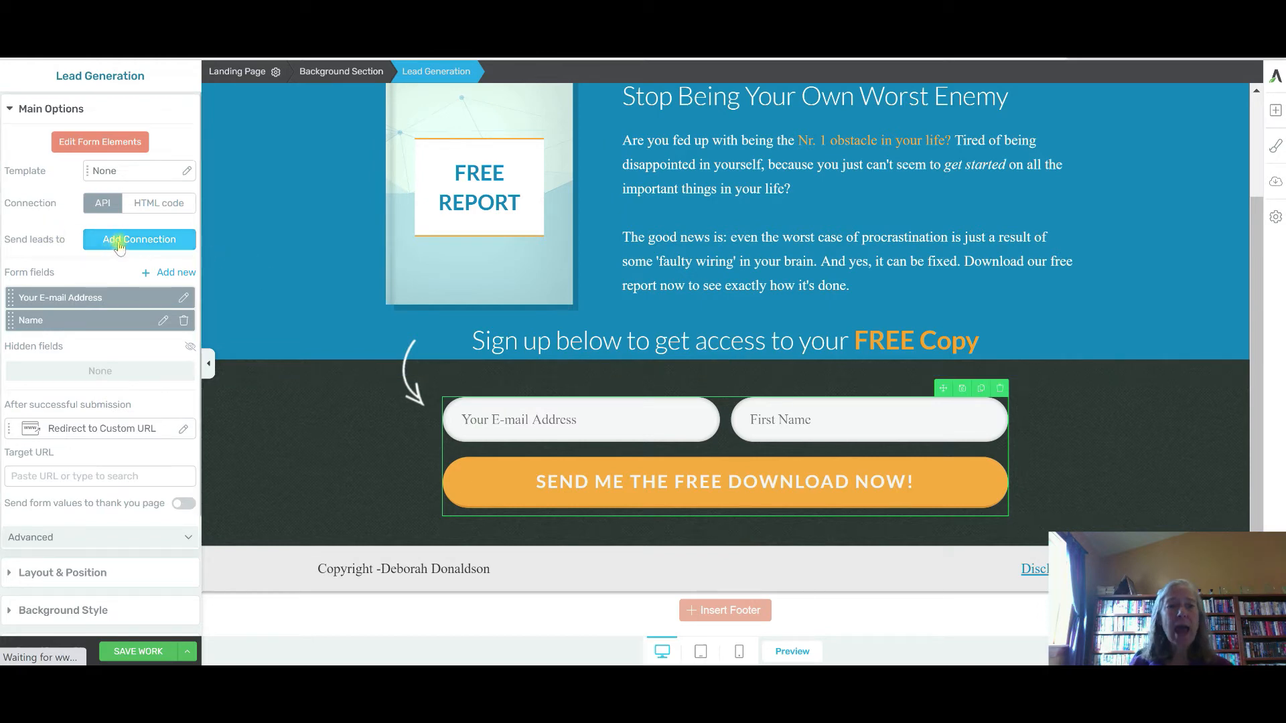
Check the form's available lead connections and open the API Dashboard to view the active connections.
left_click(161, 242)
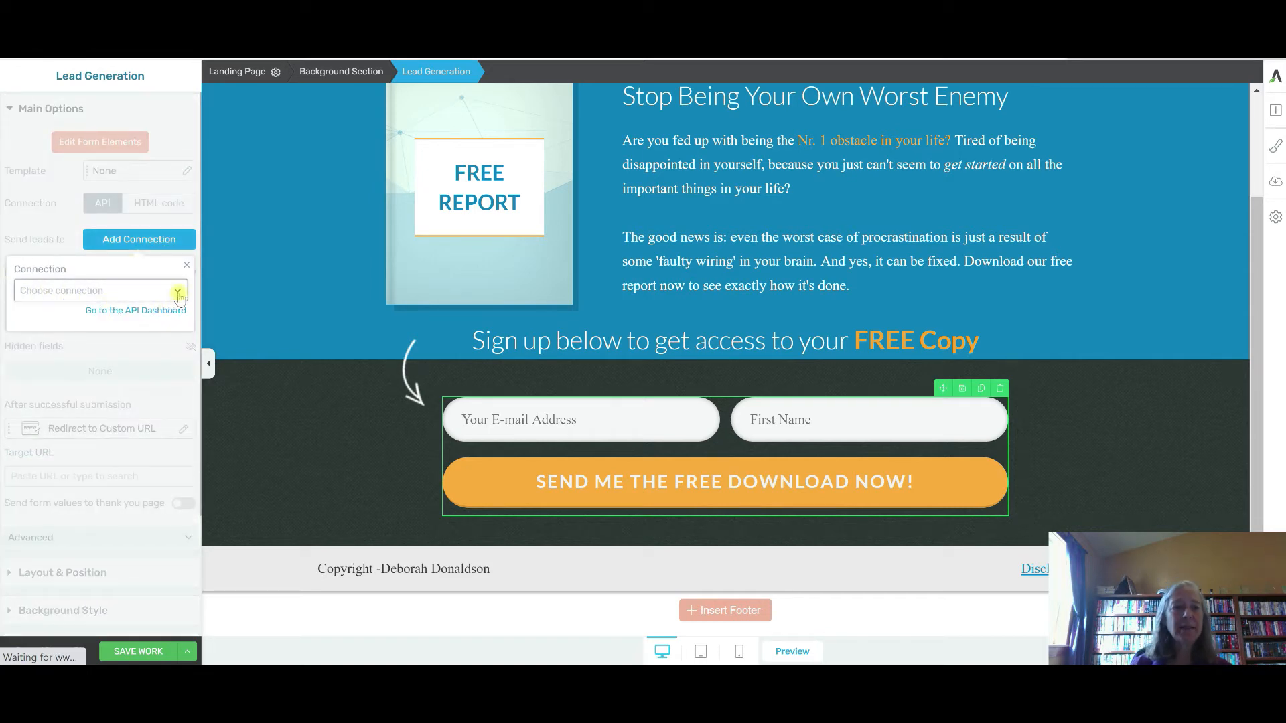
left_click(176, 290)
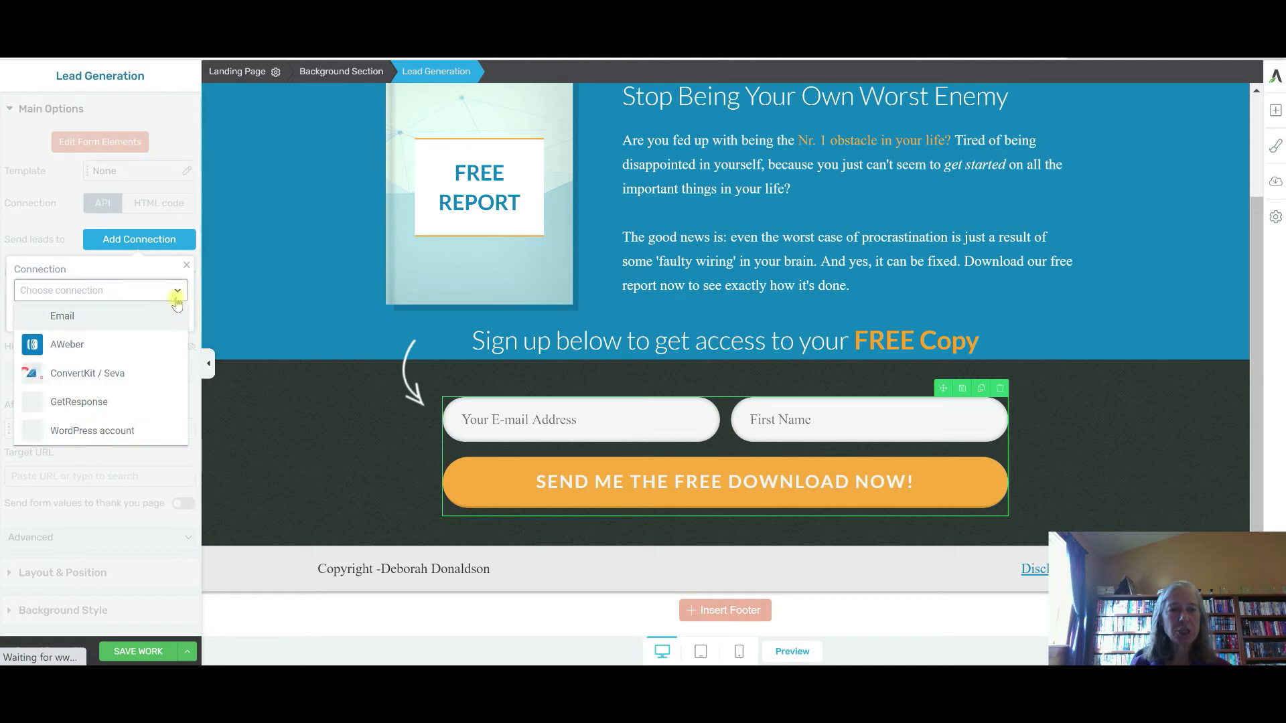
left_click(177, 291)
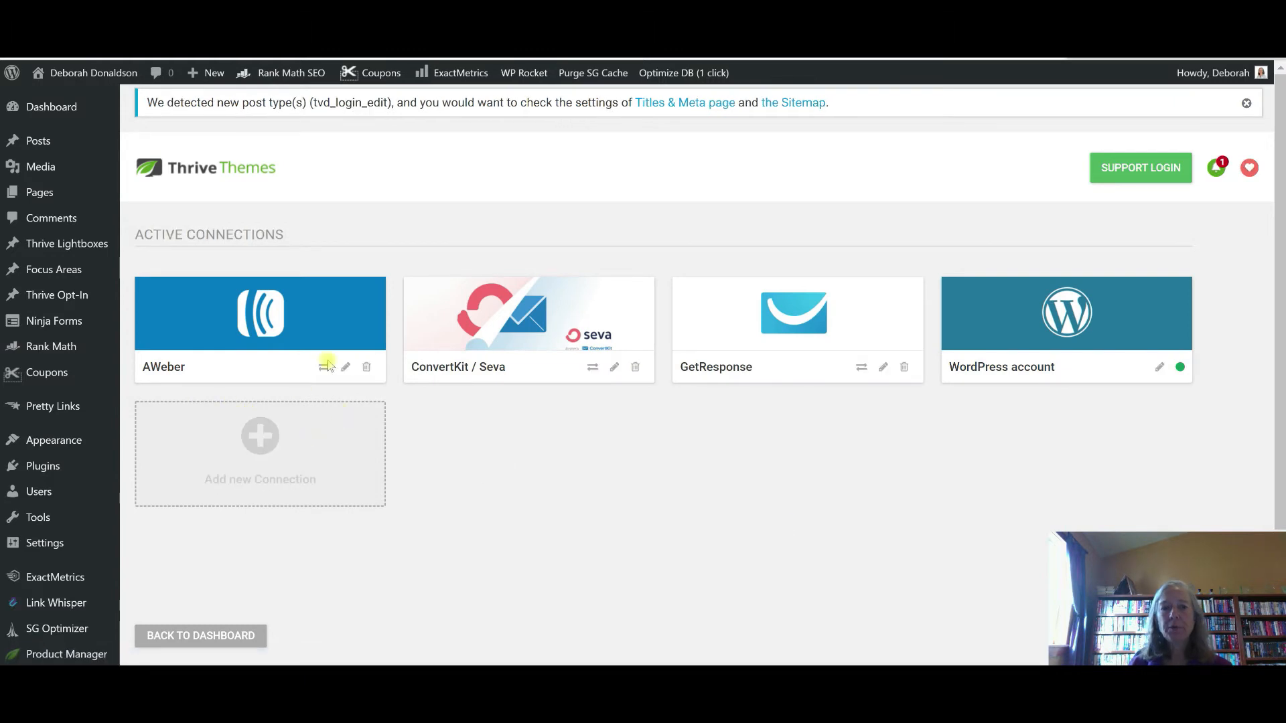
scroll(576, 499, "down", 1)
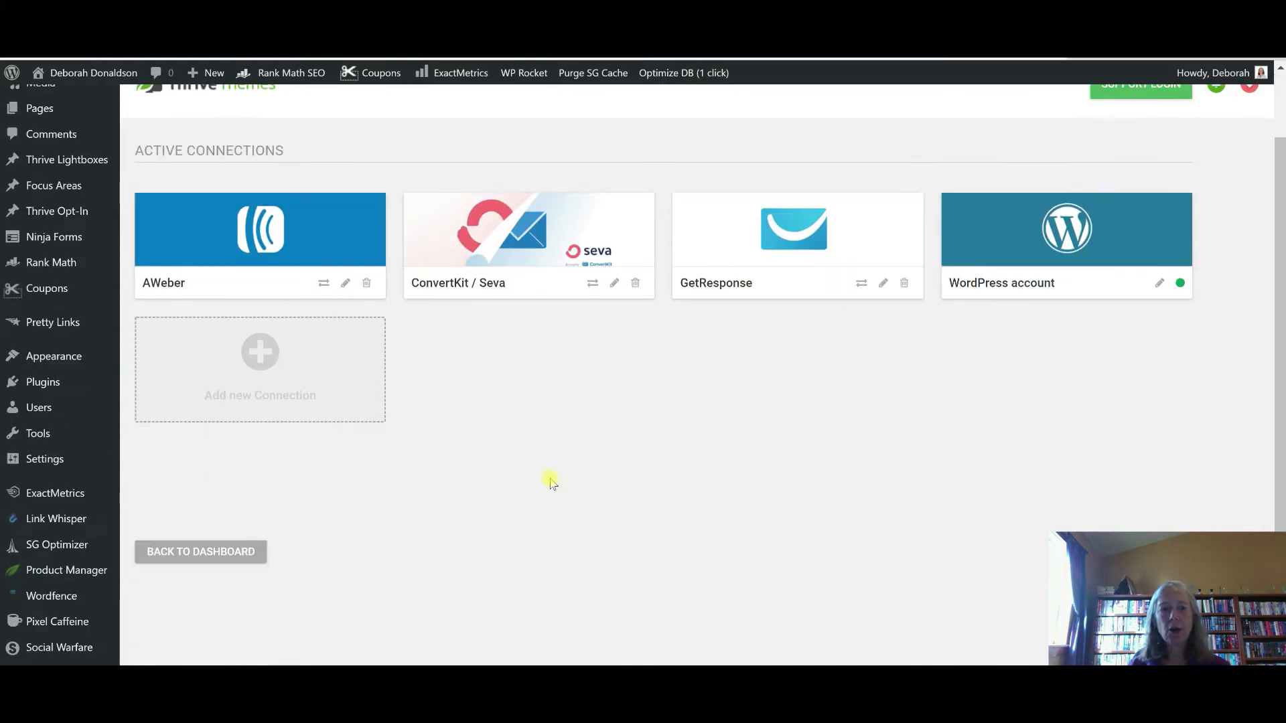
Examine which email marketing and other apps can be added as a new connection.
left_click(260, 349)
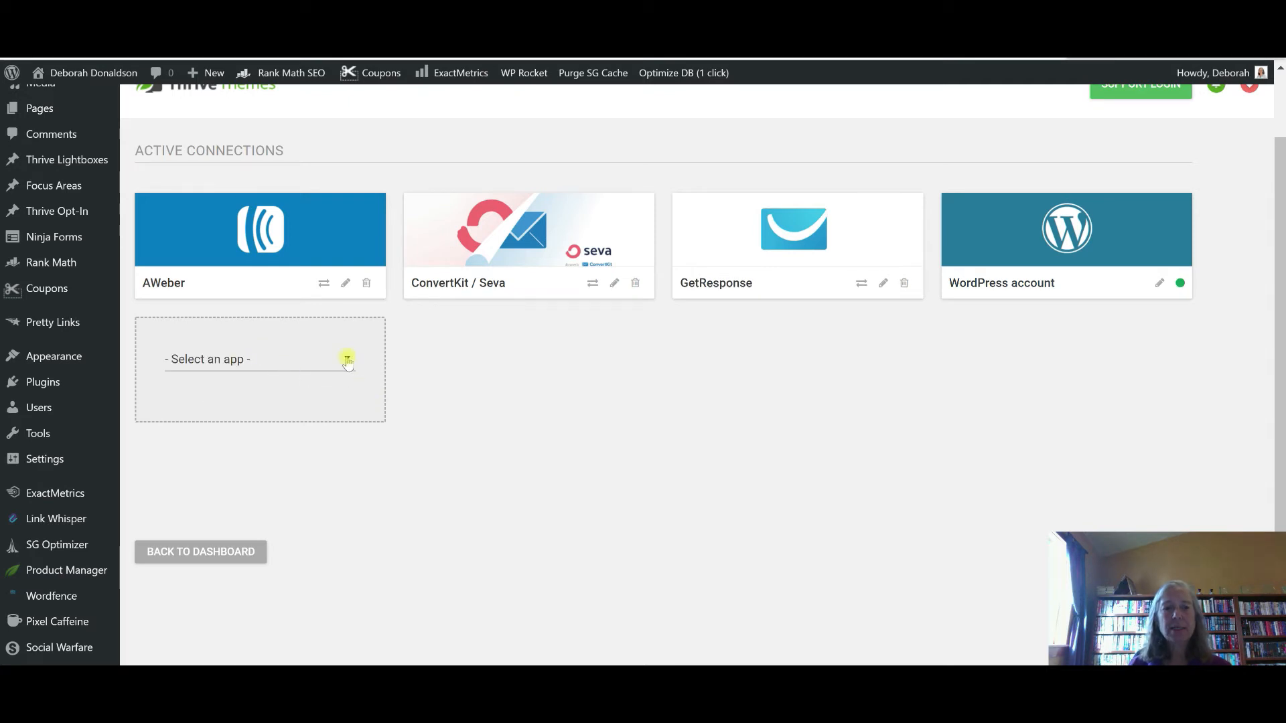
left_click(349, 360)
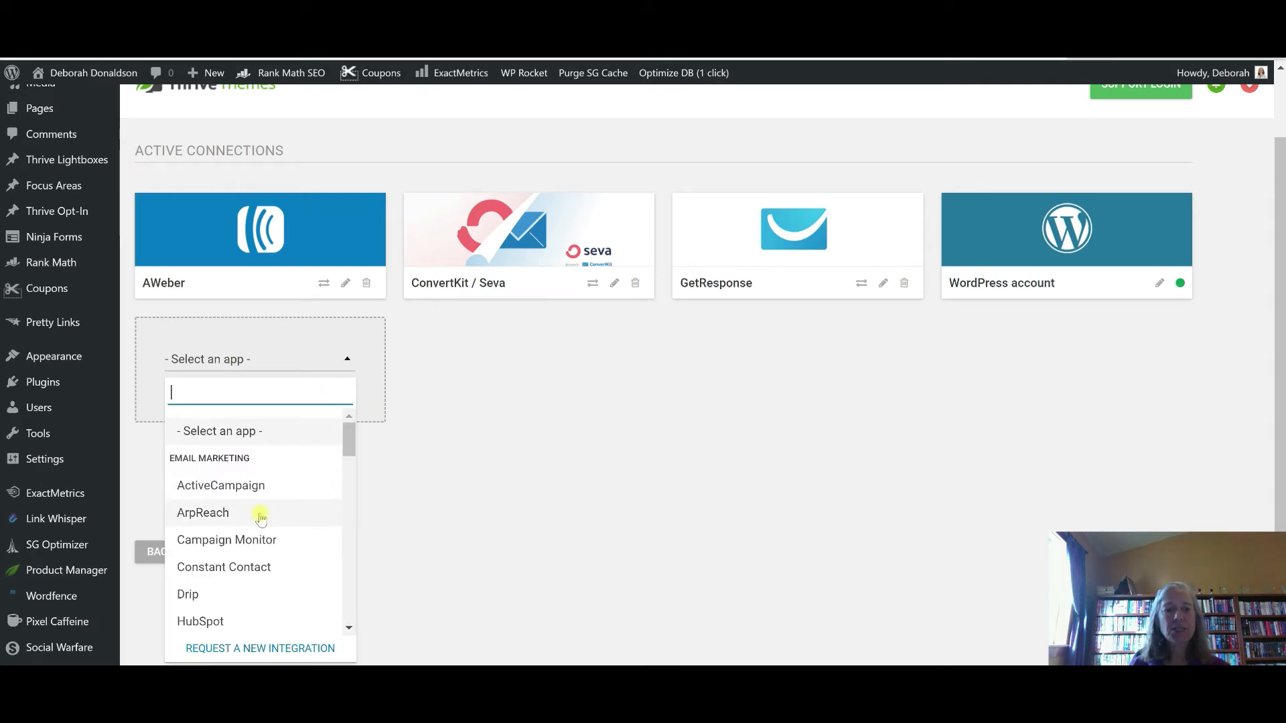
scroll(259, 514, "down", 5)
scroll(260, 519, "down", 5)
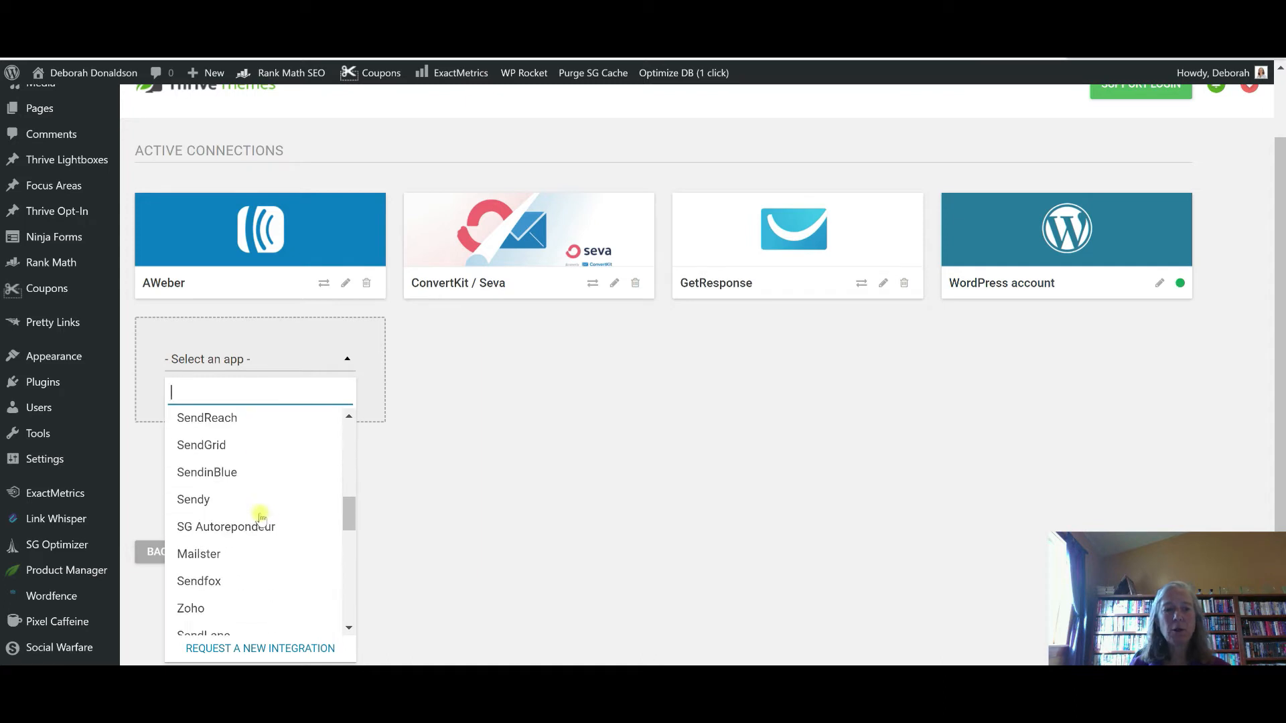
scroll(261, 518, "down", 5)
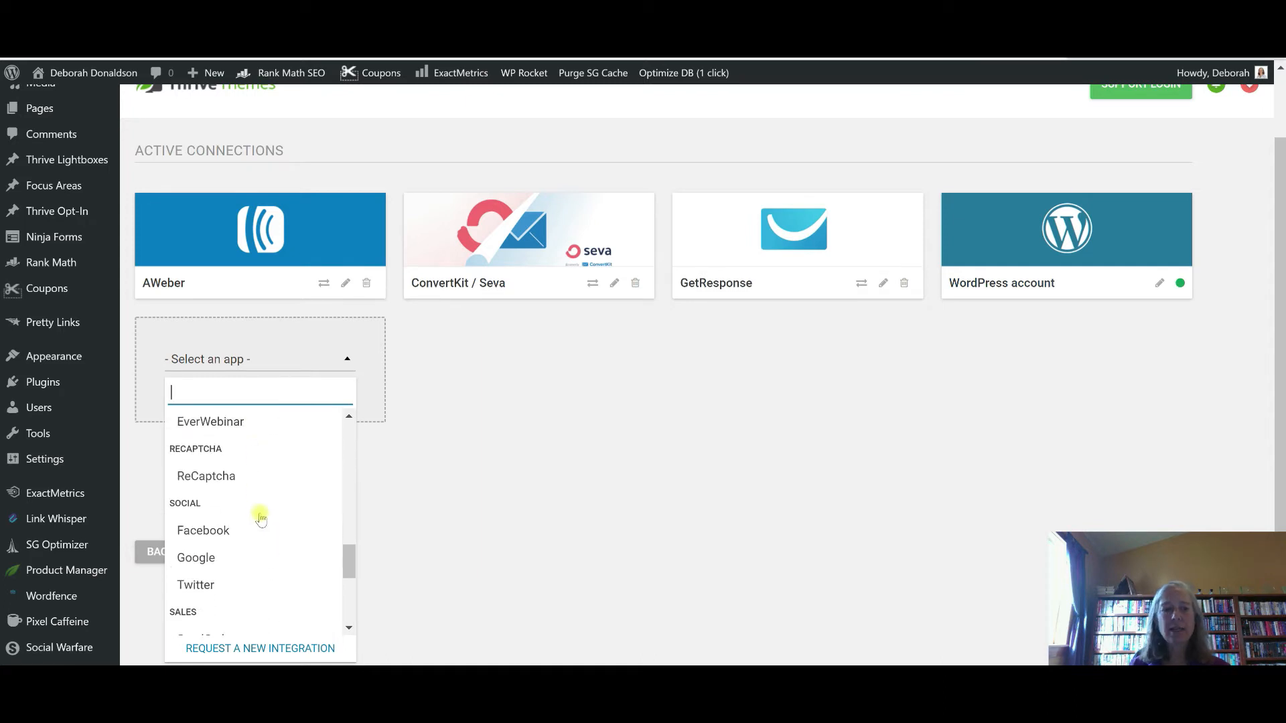
scroll(260, 518, "down", 5)
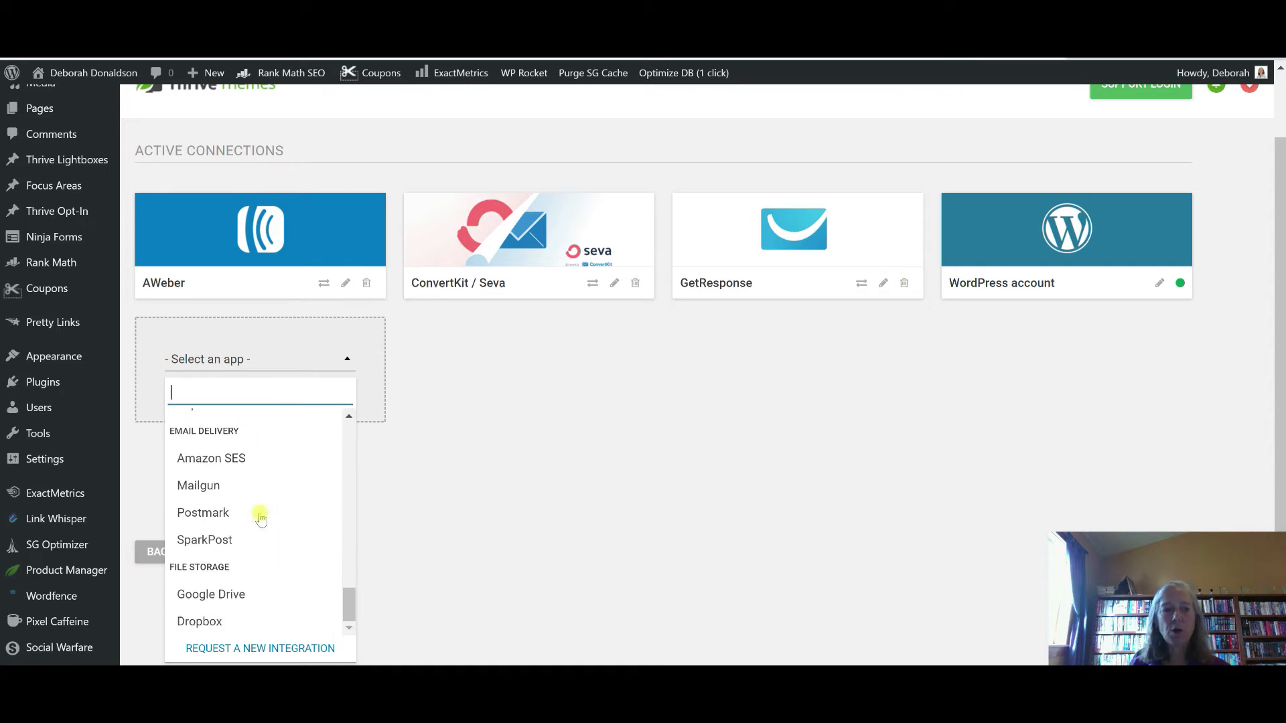
scroll(262, 507, "up", 4)
scroll(262, 507, "up", 6)
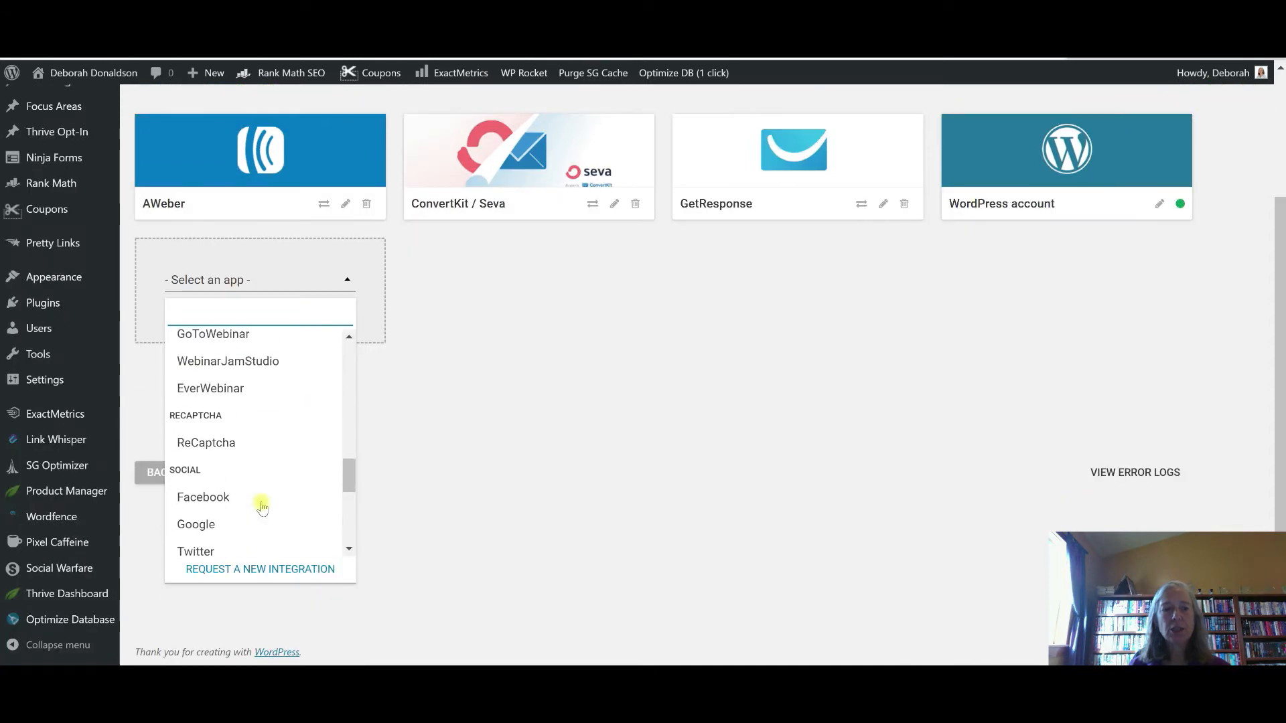
scroll(252, 482, "up", 5)
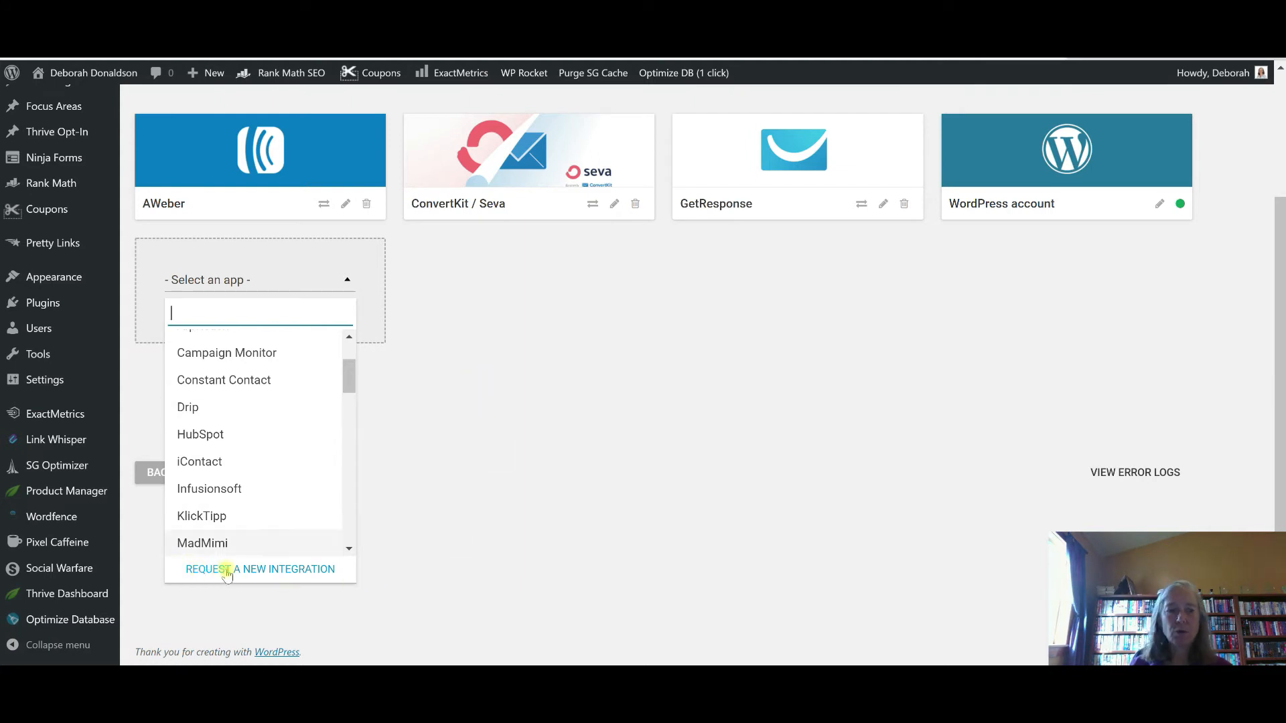
left_click(507, 471)
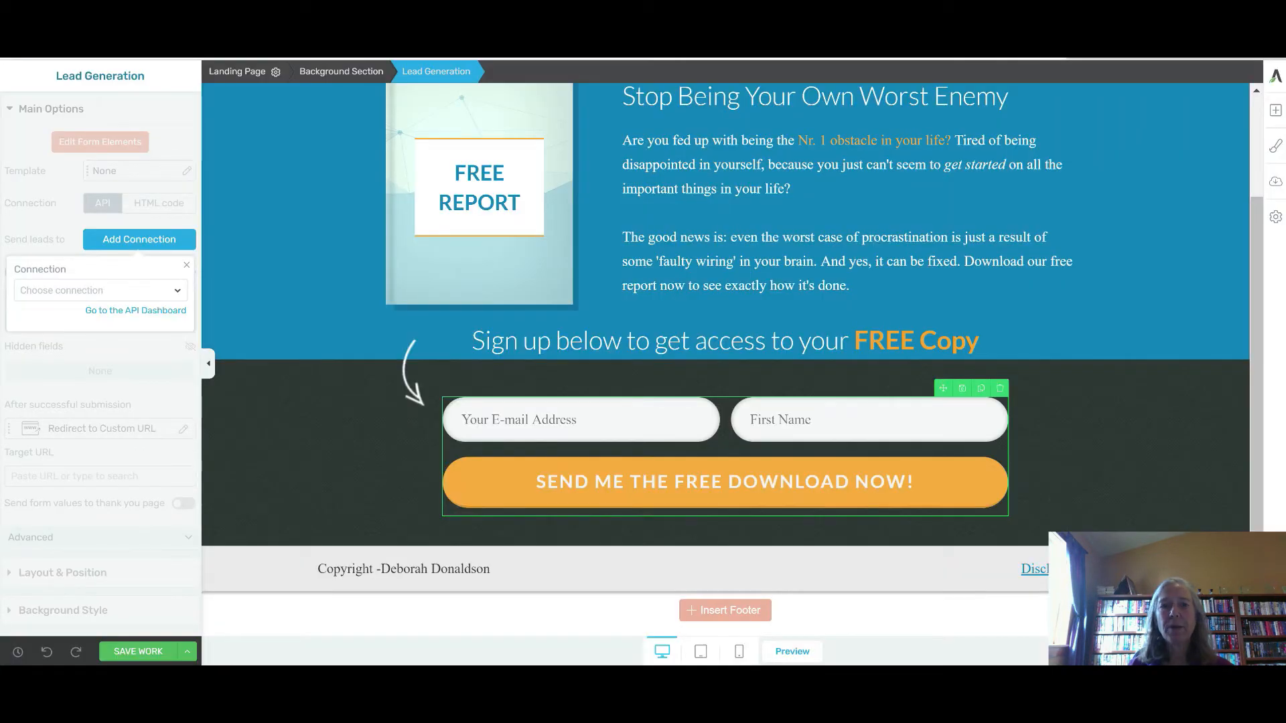
Connect the lead generation form to GetResponse with the 12minaffiliate_dd mailing list and cycle day 0.
left_click(178, 292)
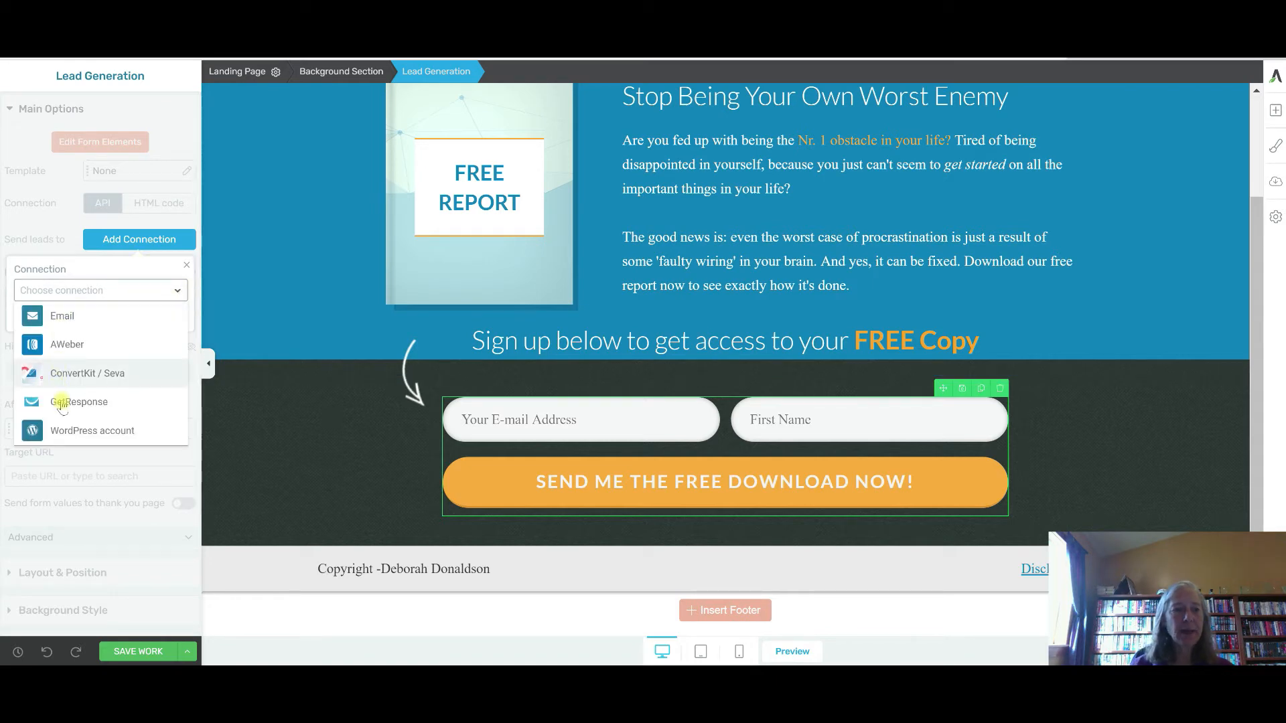
left_click(65, 405)
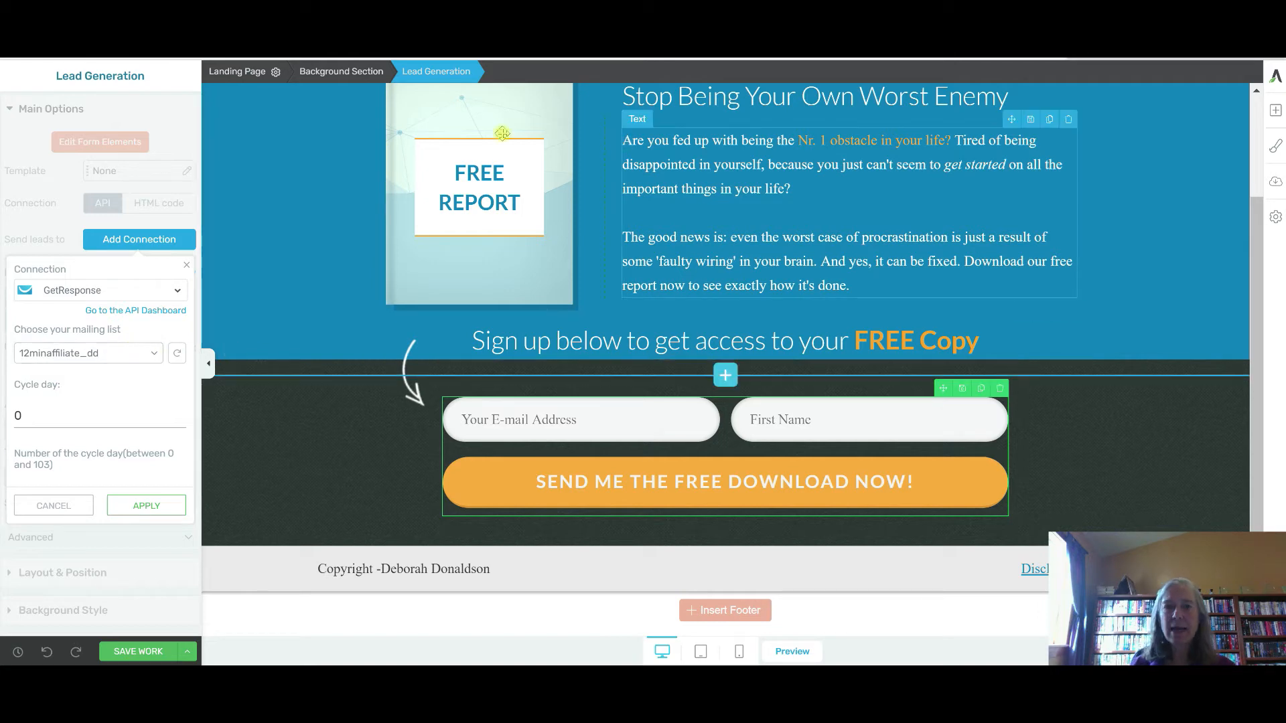
left_click(26, 416)
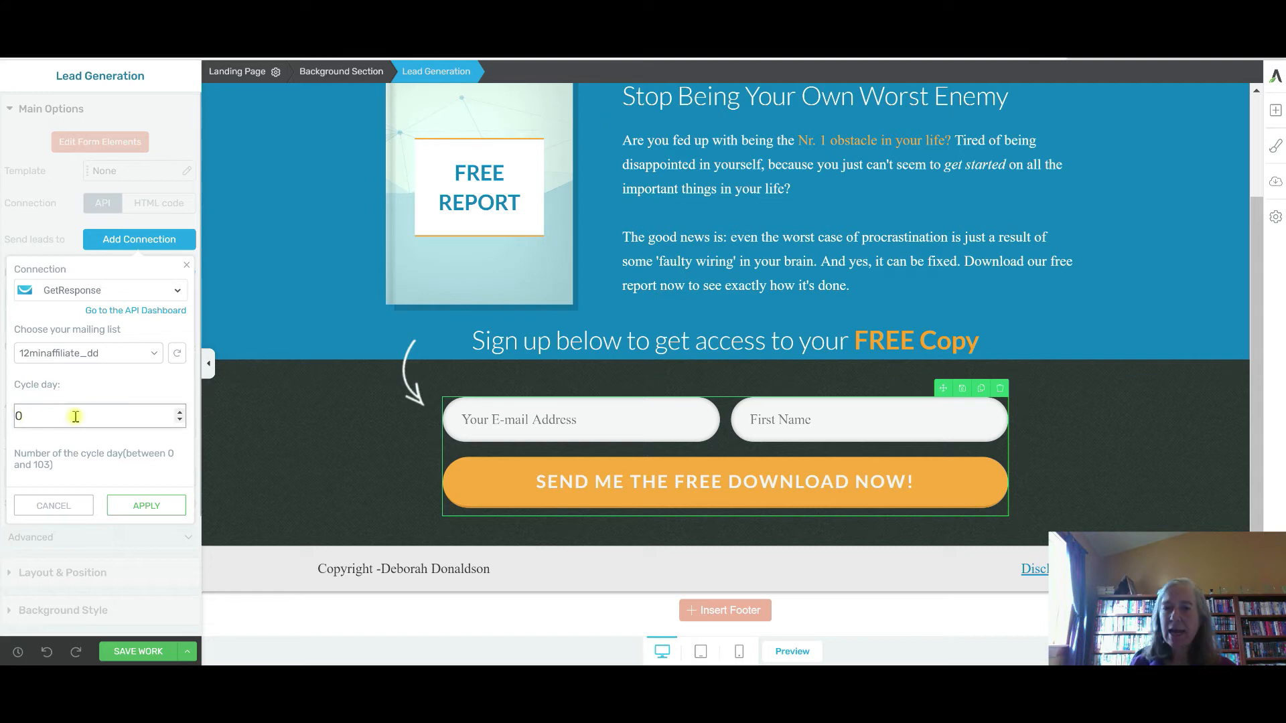
left_click(146, 506)
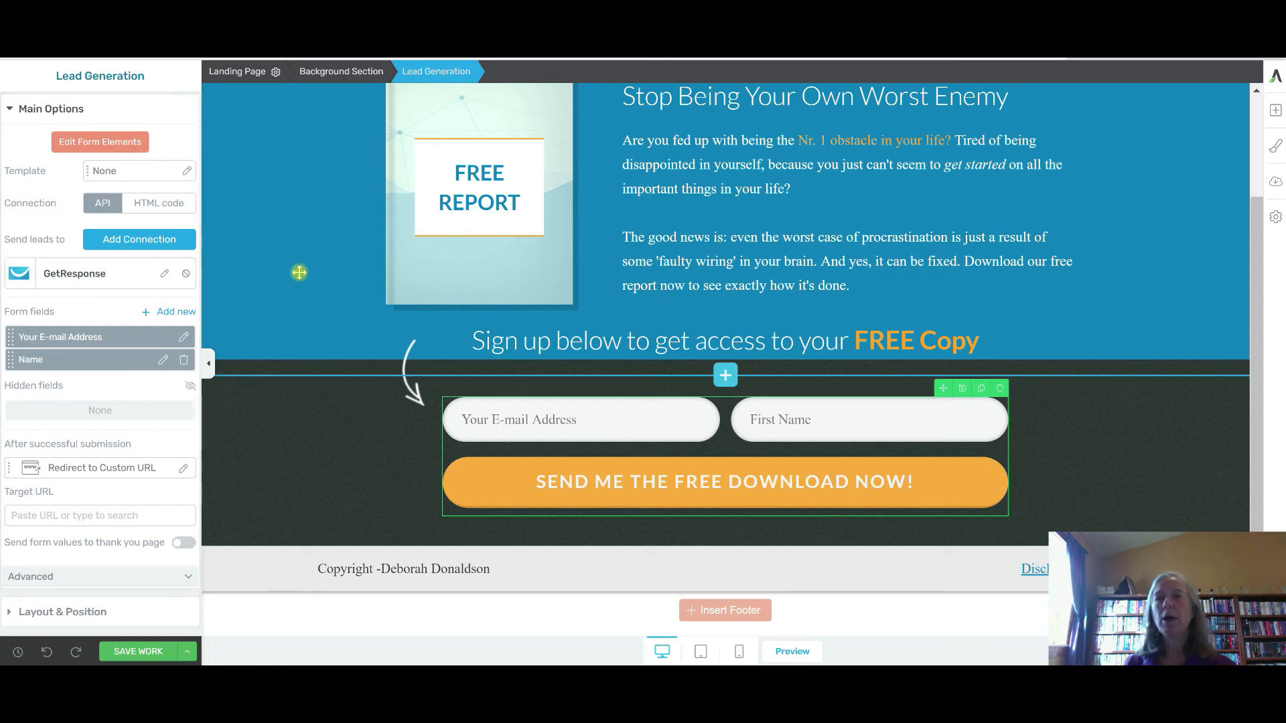
Add a Templates & Symbols element below the page's copyright strip.
scroll(292, 257, "up", 2)
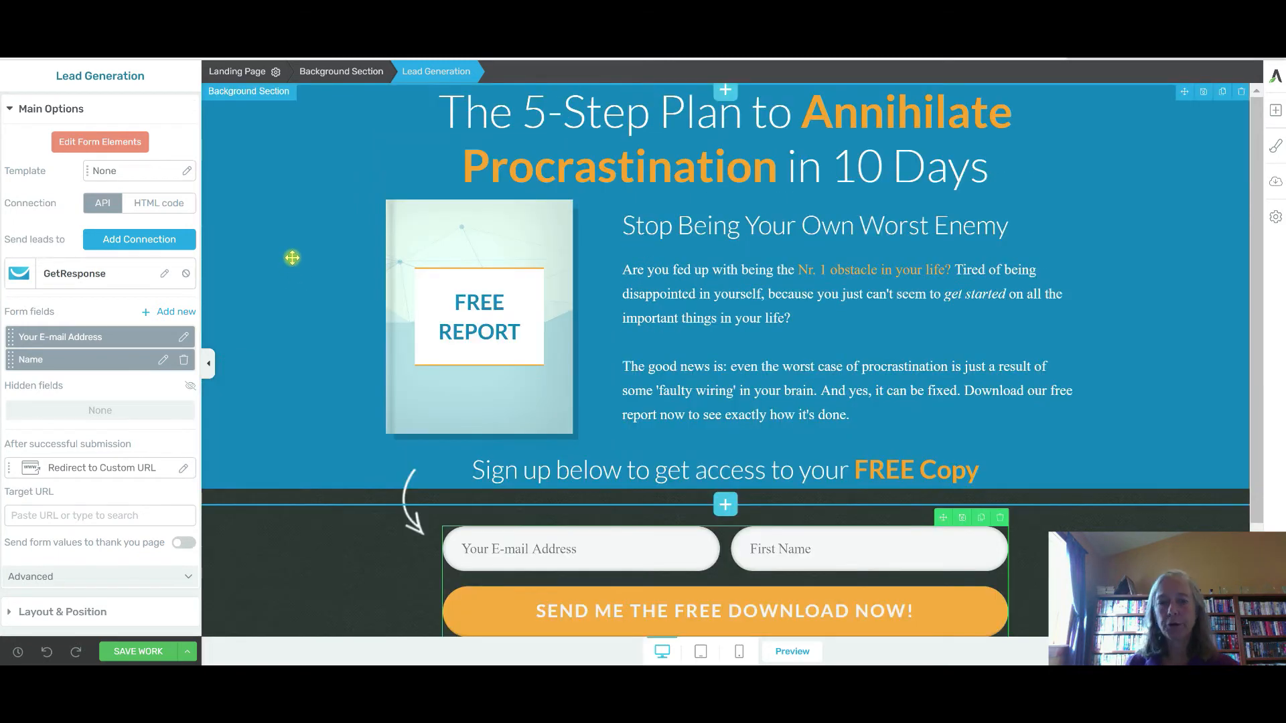
scroll(290, 279, "down", 2)
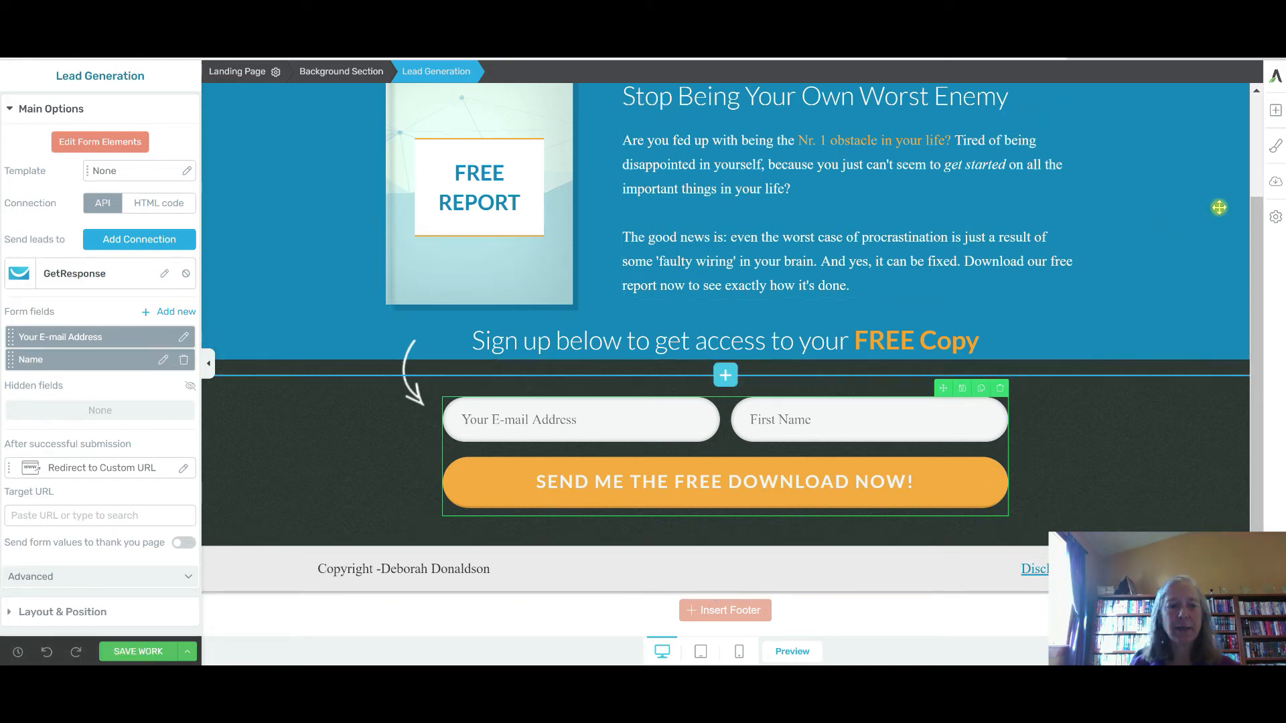
left_click(1275, 111)
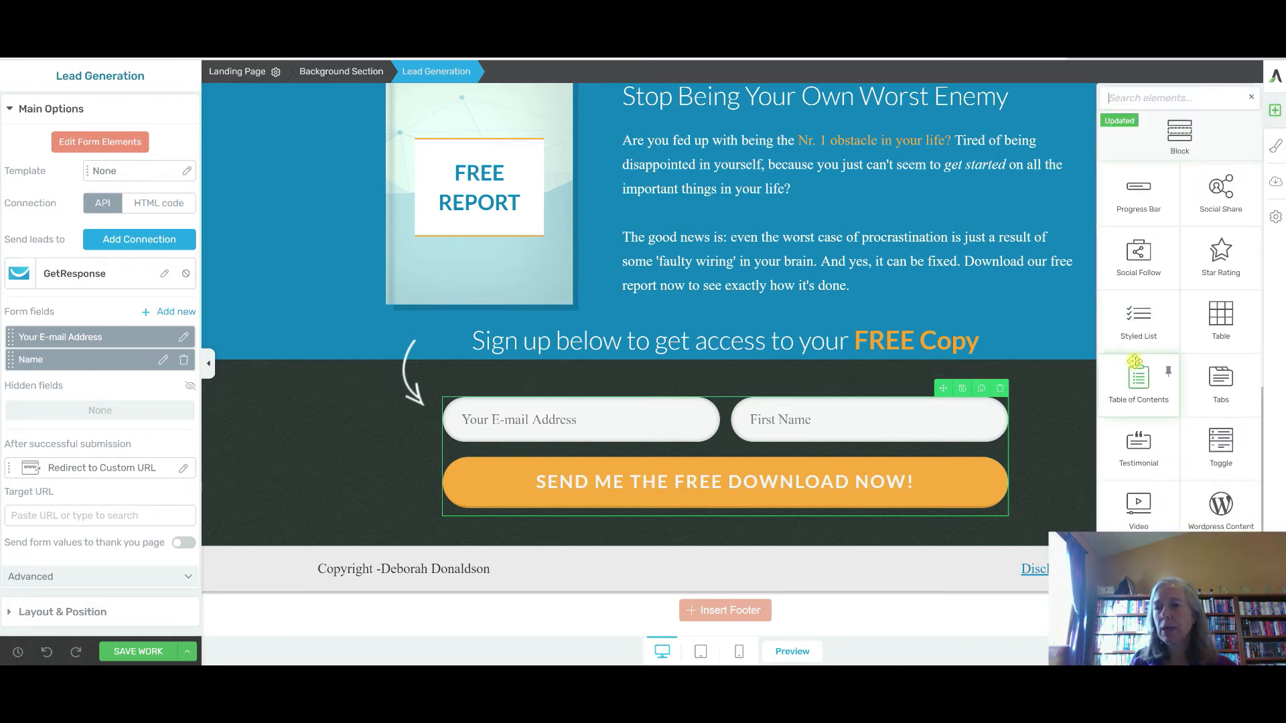
scroll(1139, 315, "up", 5)
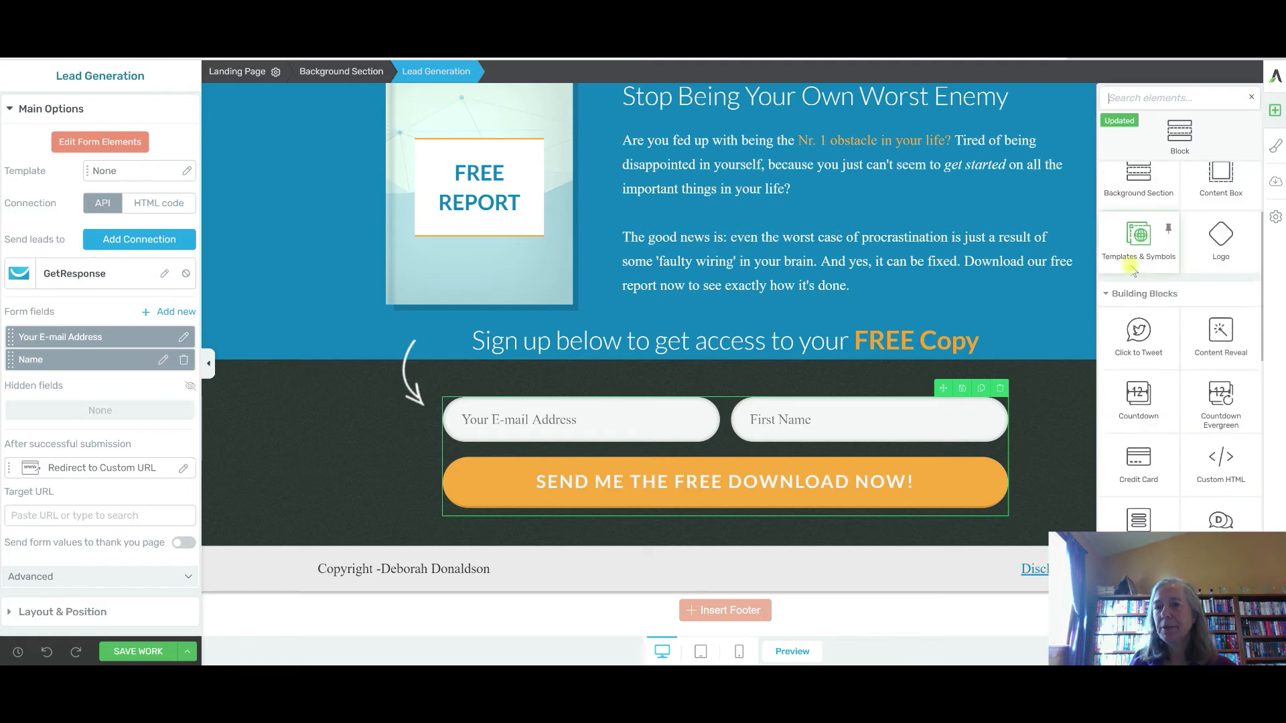
scroll(1134, 271, "up", 3)
left_click_drag(1138, 404, 1107, 399)
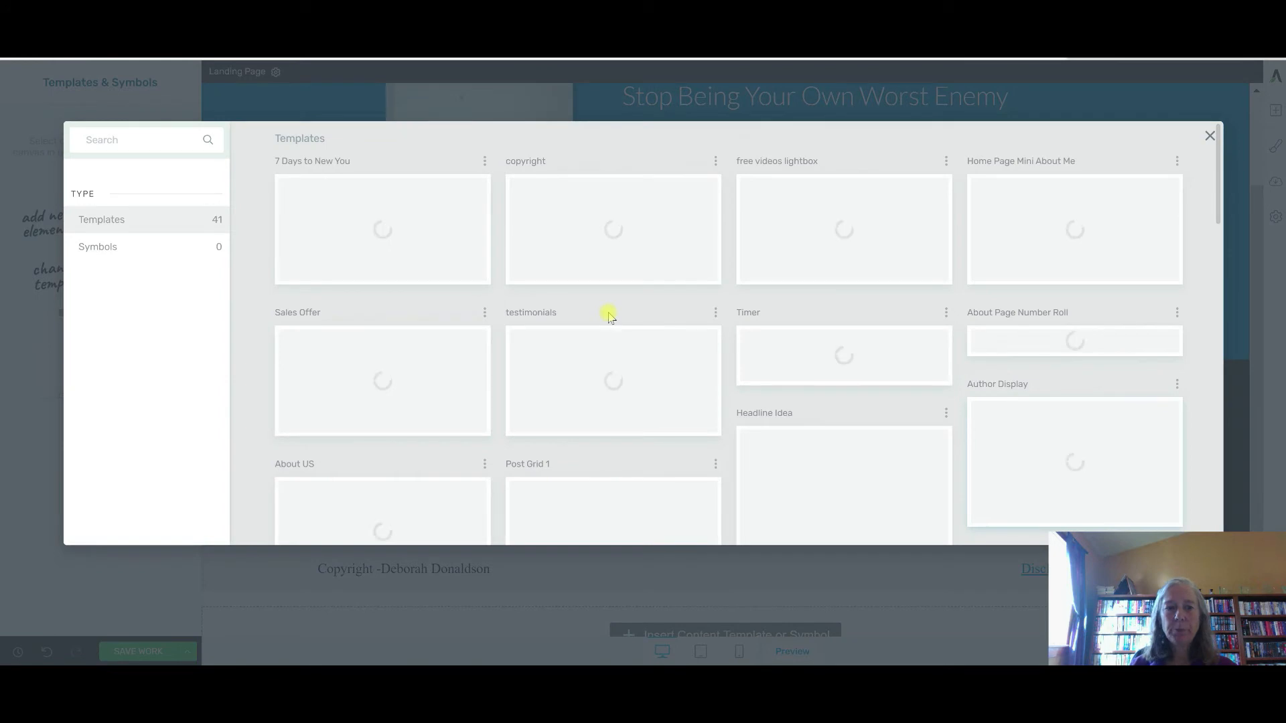
Choose the saved Affiliate Footer template for the new element below the copyright strip.
scroll(608, 316, "down", 5)
scroll(600, 312, "down", 10)
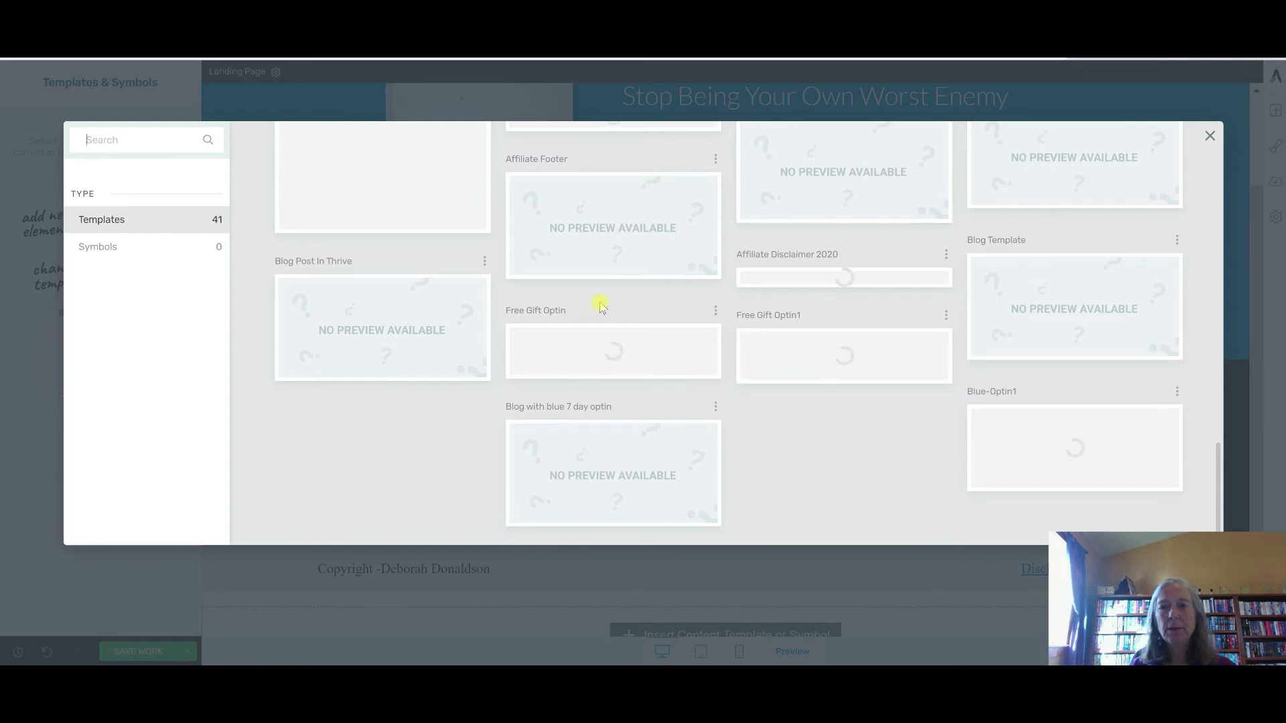
left_click(579, 239)
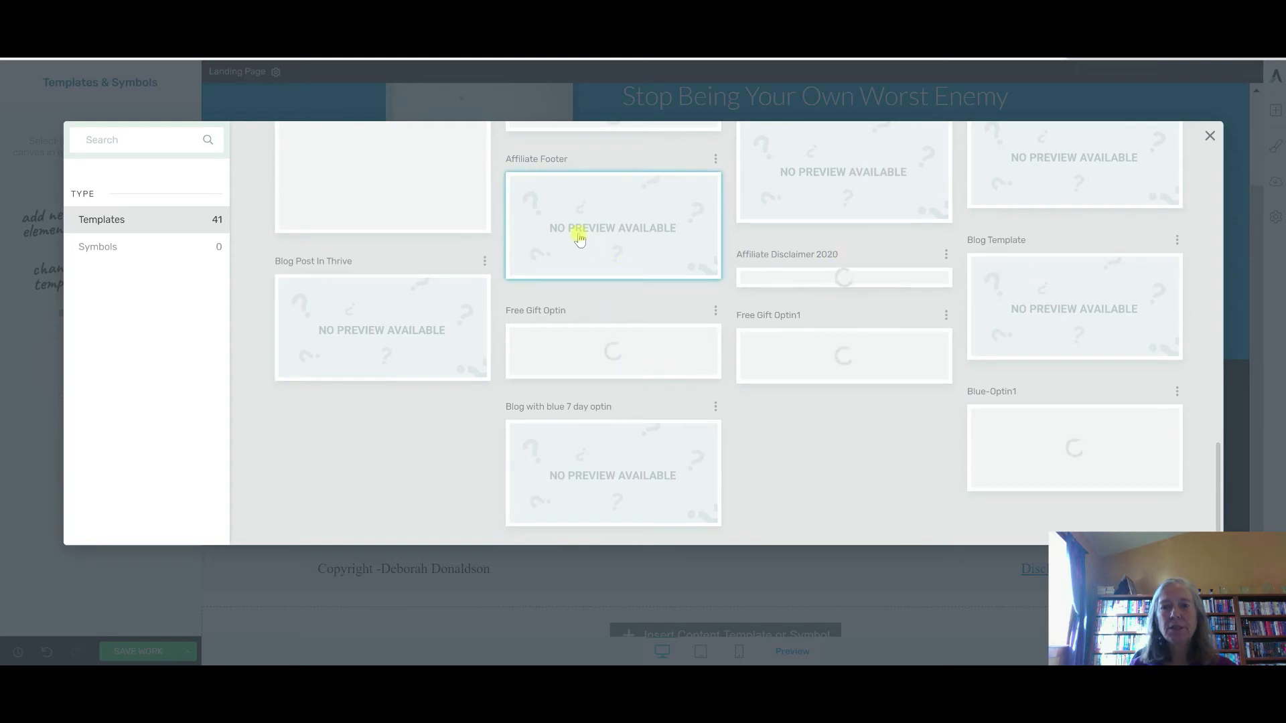
left_click(579, 240)
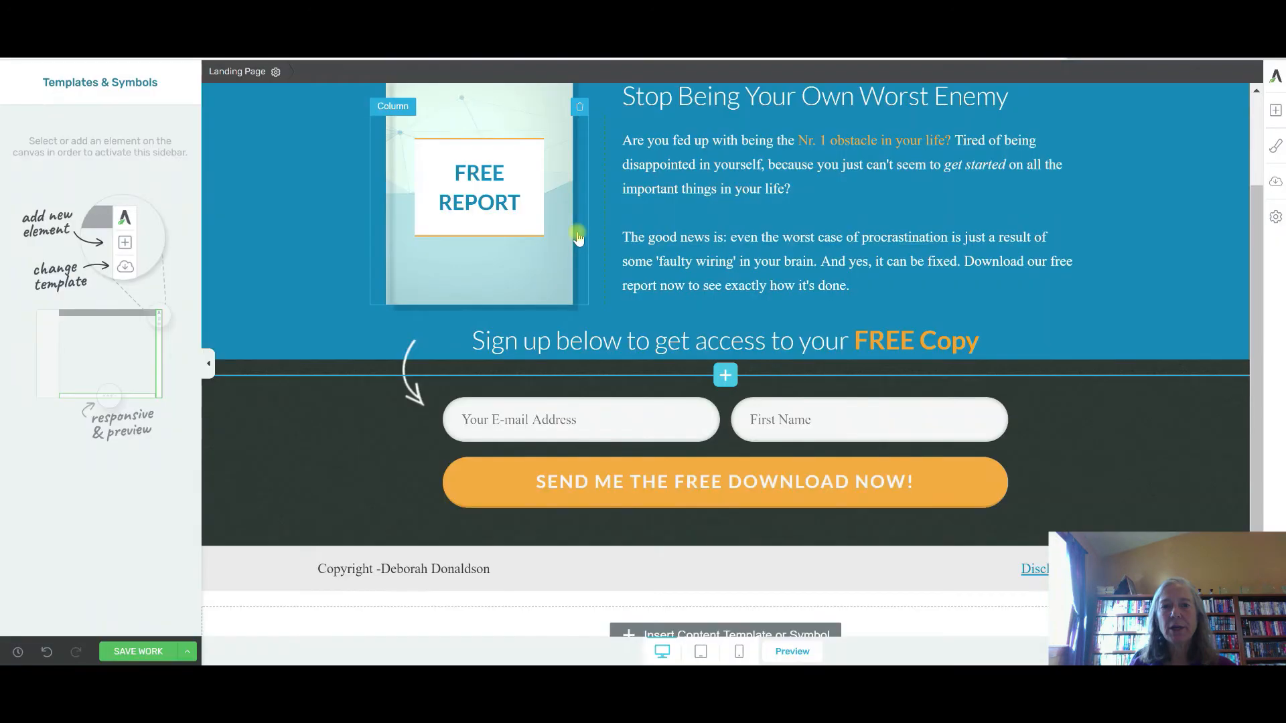
scroll(559, 395, "down", 1)
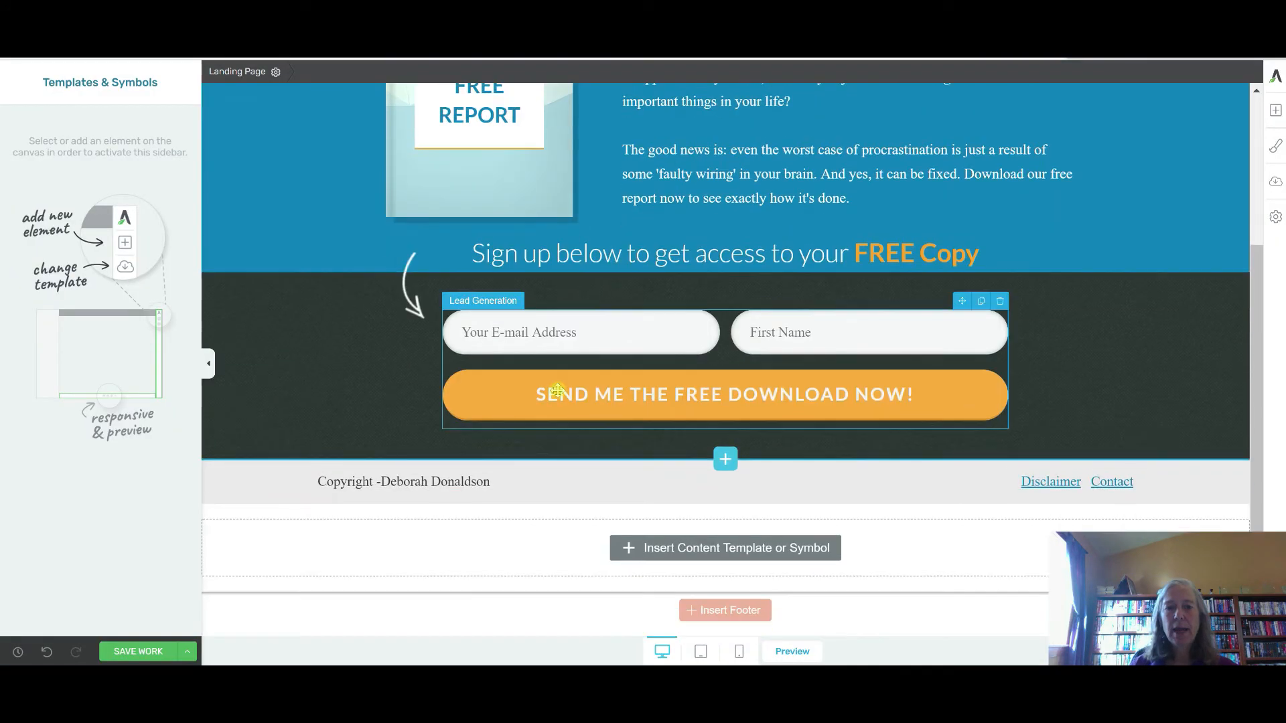
Insert the affiliate footer below the copyright strip and change its copyright year to 2020.
left_click(671, 534)
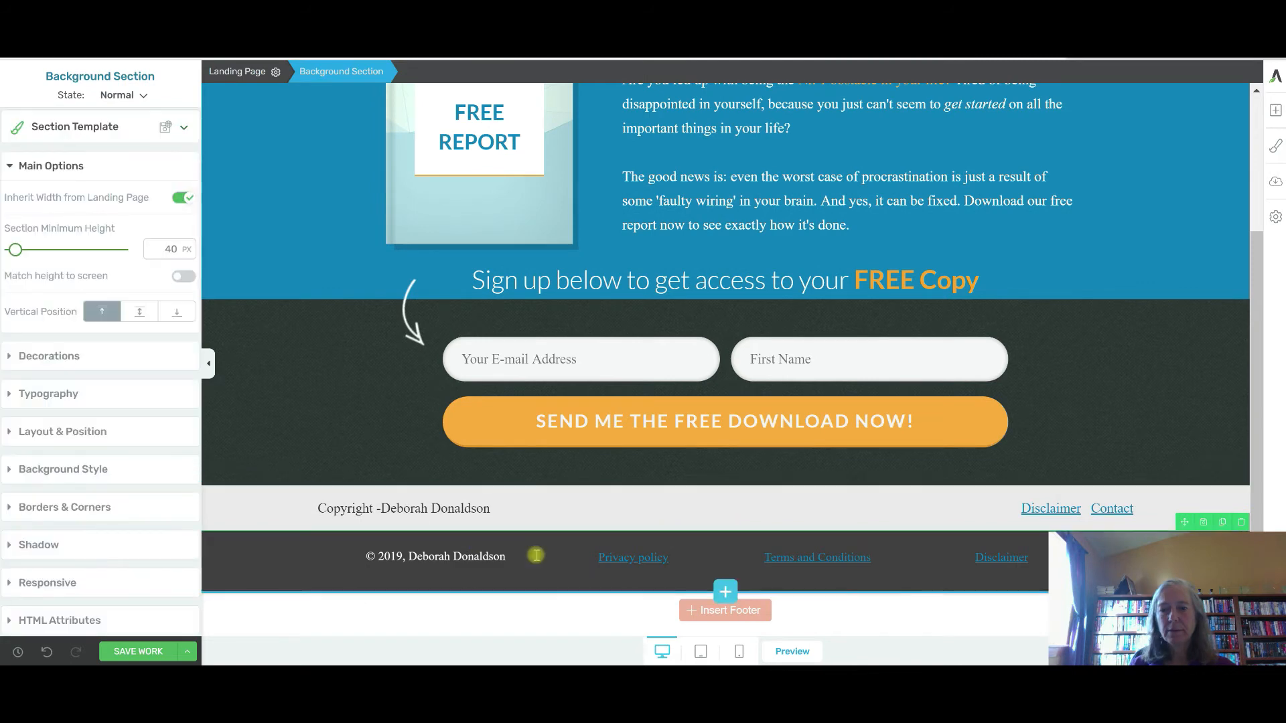
left_click(402, 557)
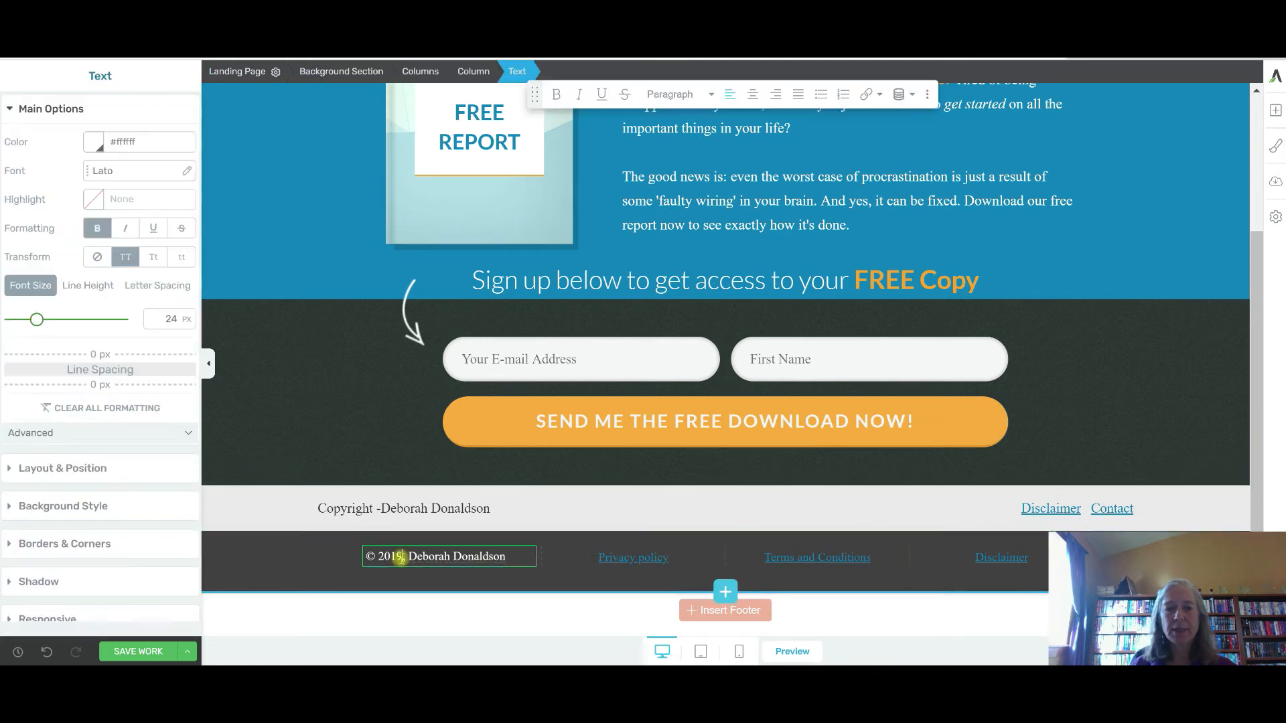
key("BackSpace")
key("BackSpace")
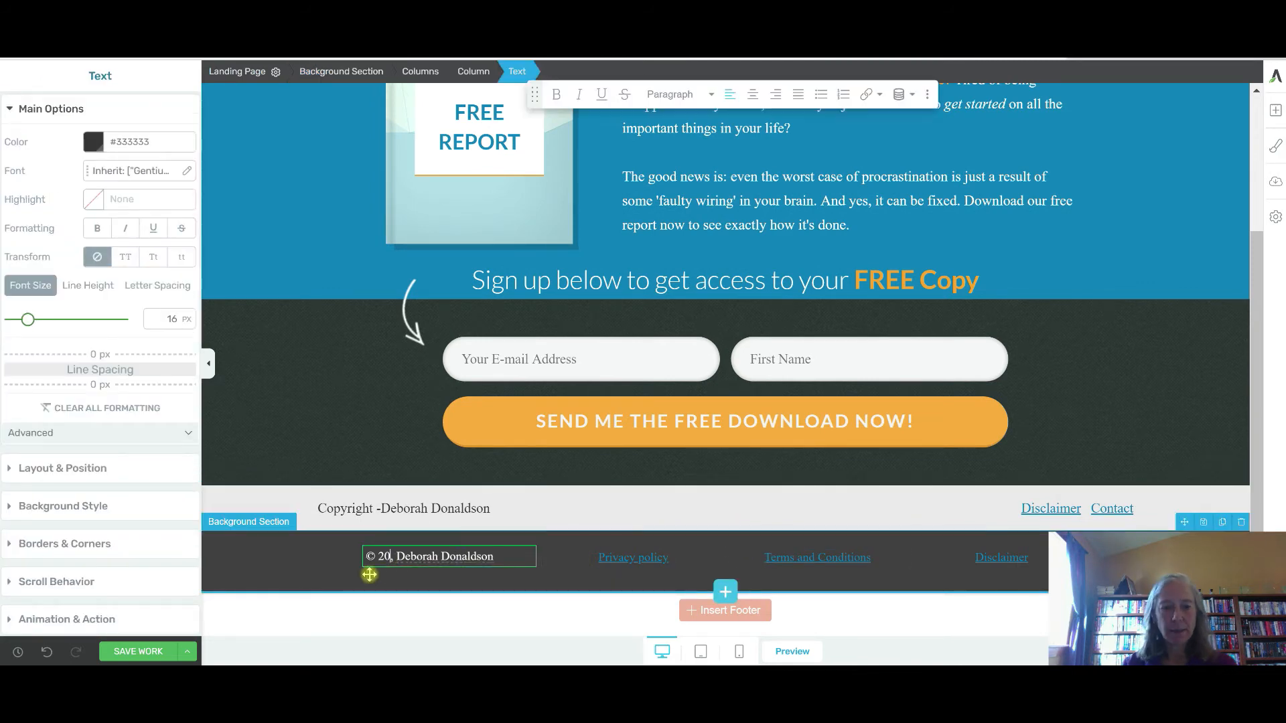
type("20")
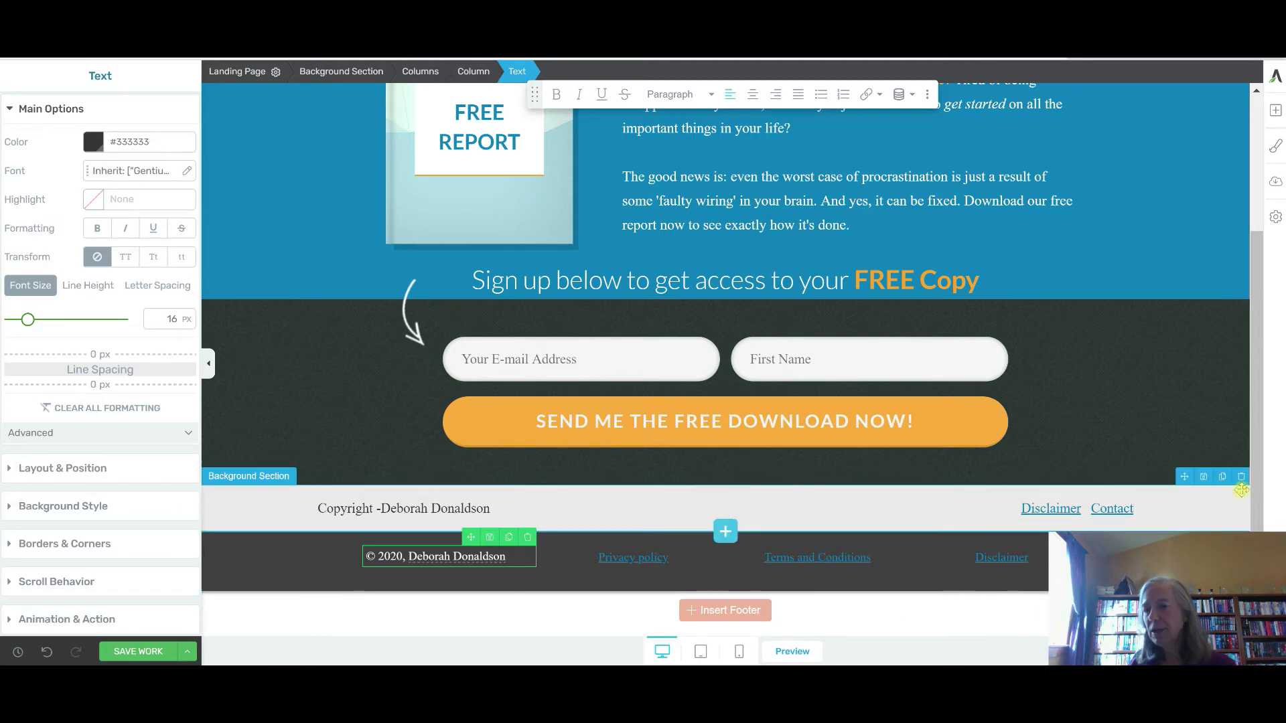
Delete the original light-grey copyright strip above the affiliate footer and review the remaining page sections.
left_click(1239, 477)
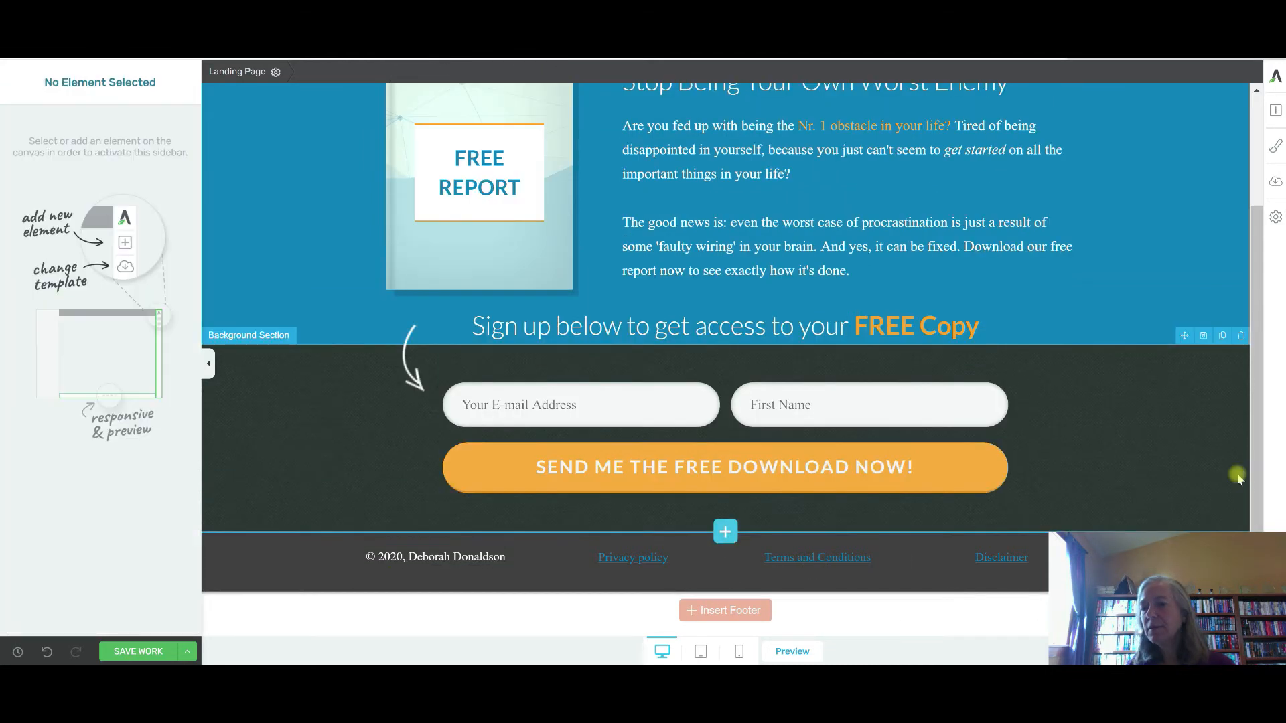
left_click(252, 454)
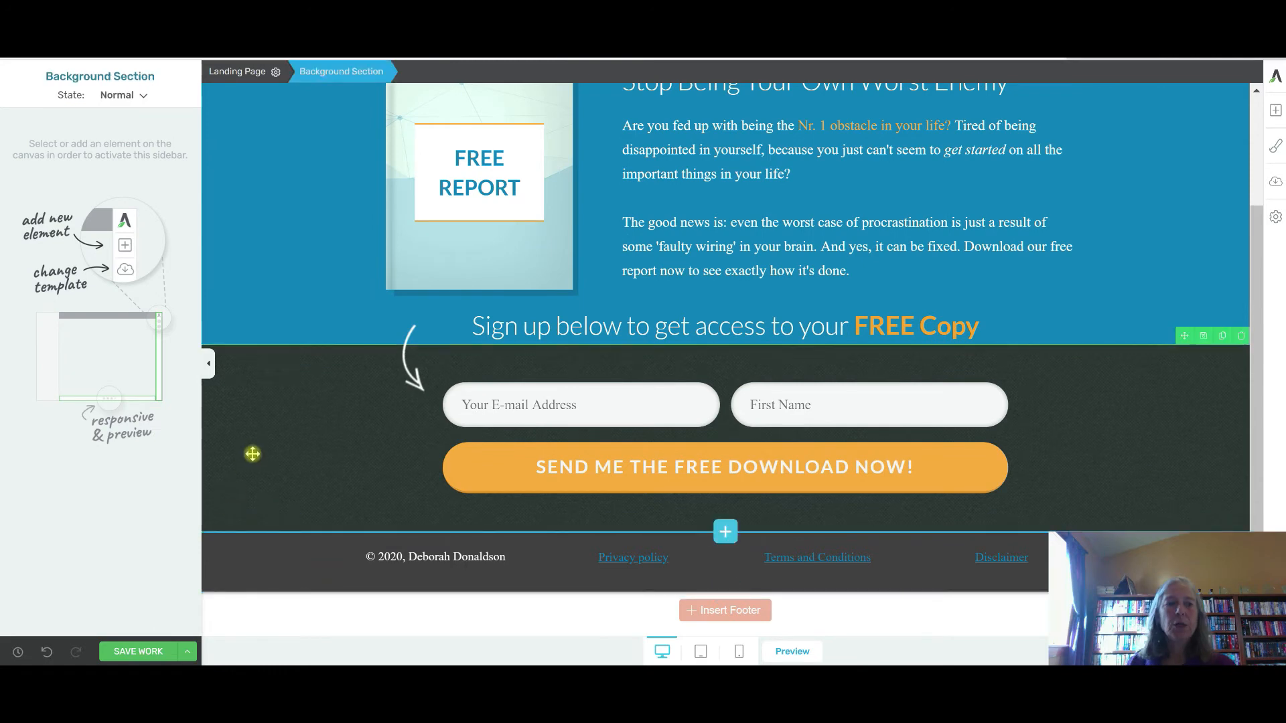
scroll(253, 454, "up", 2)
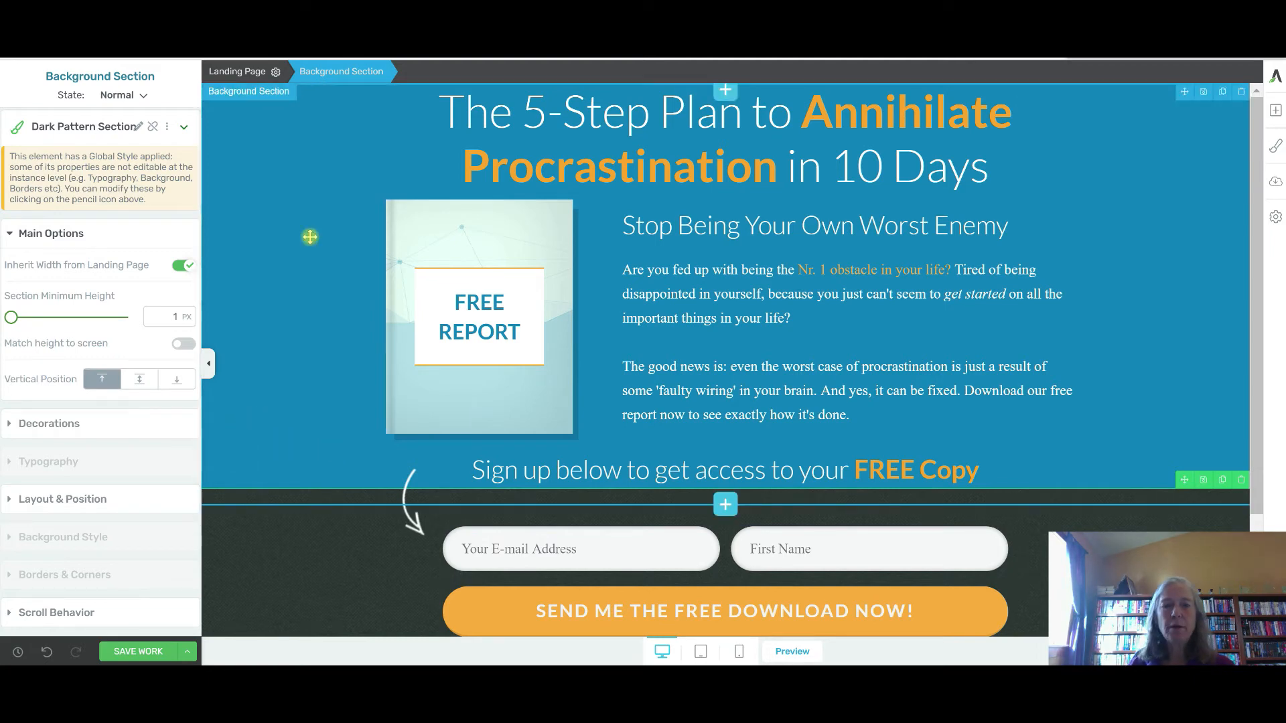
scroll(298, 228, "down", 1)
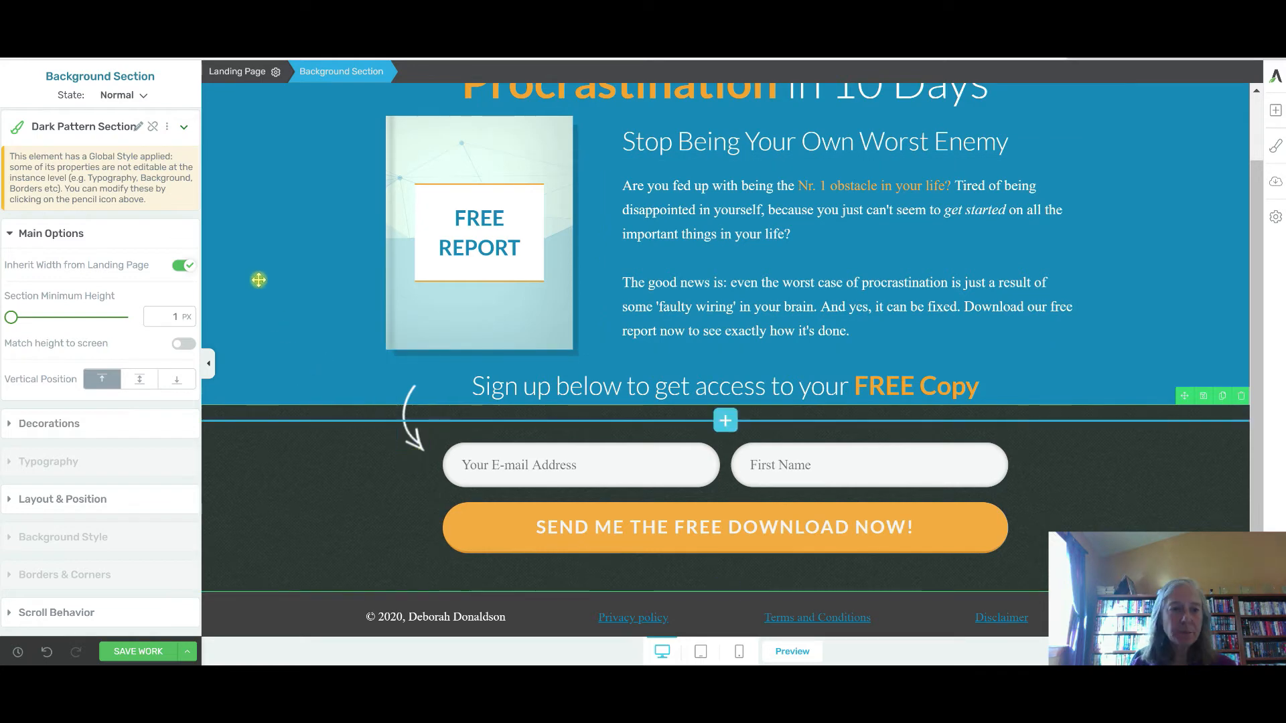
left_click(566, 527)
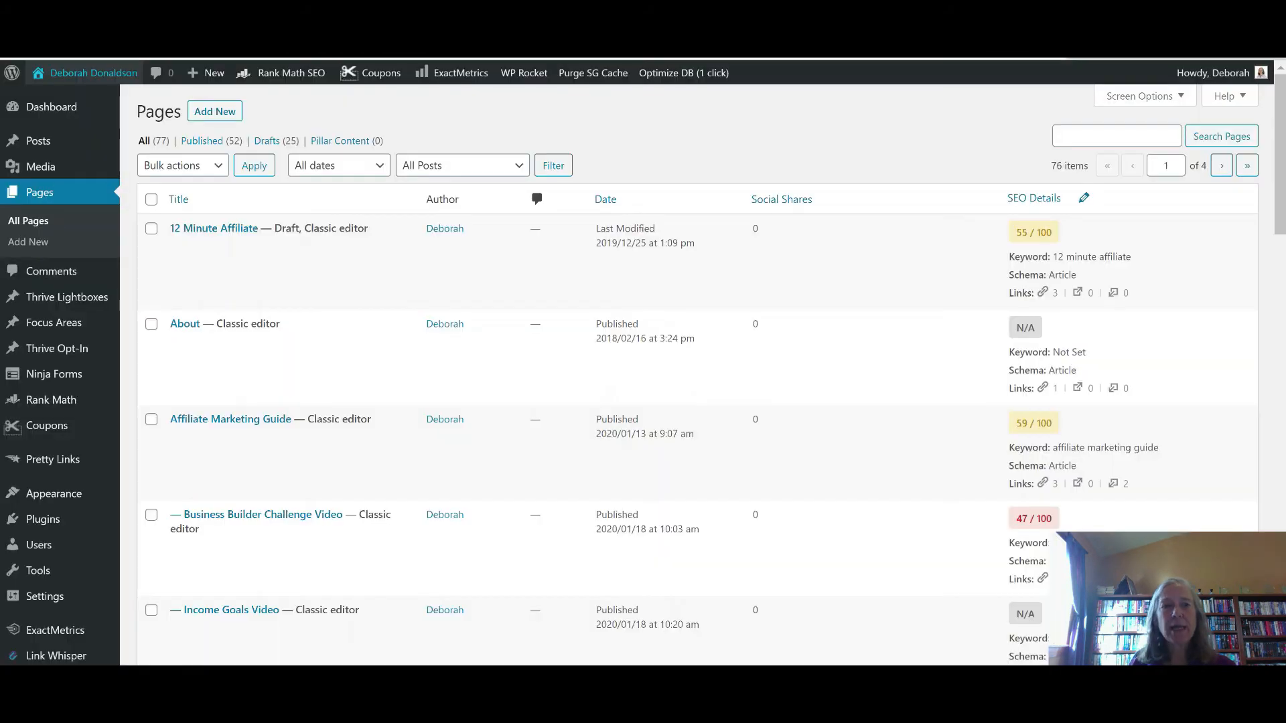
Add a new WordPress page and choose a pre-built landing page for it.
left_click(213, 110)
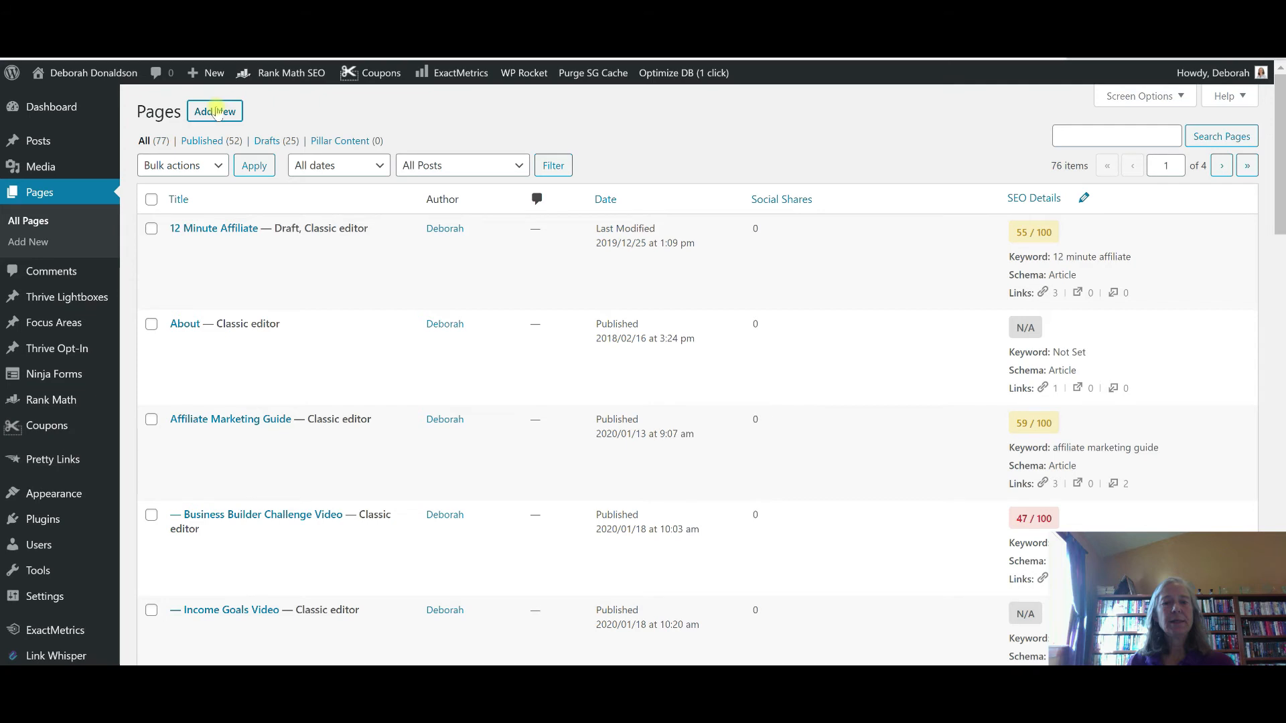
left_click(216, 111)
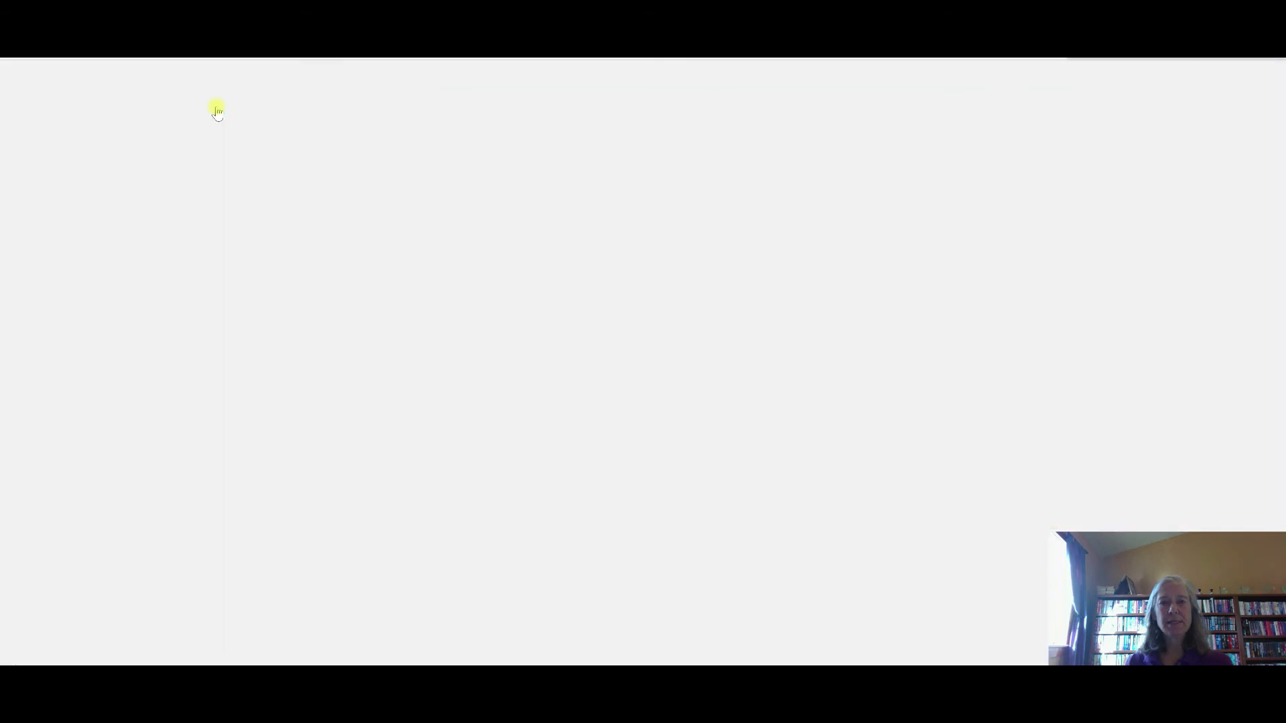
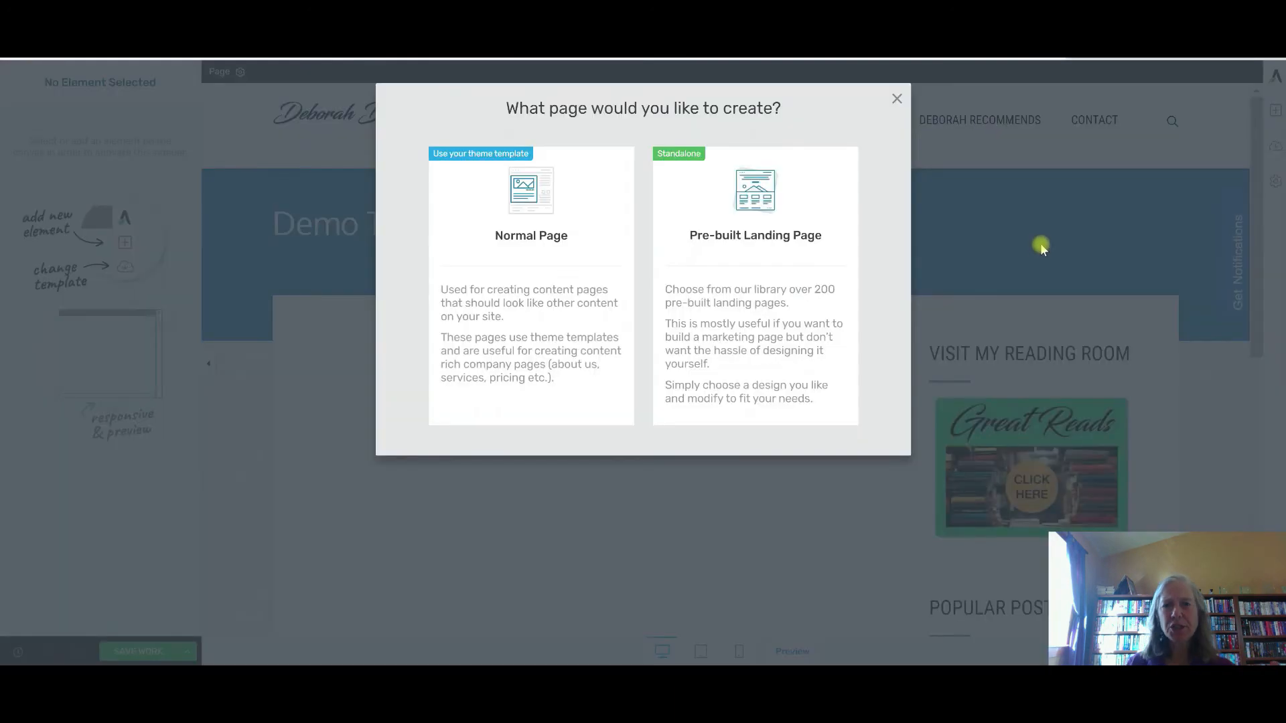
left_click(758, 194)
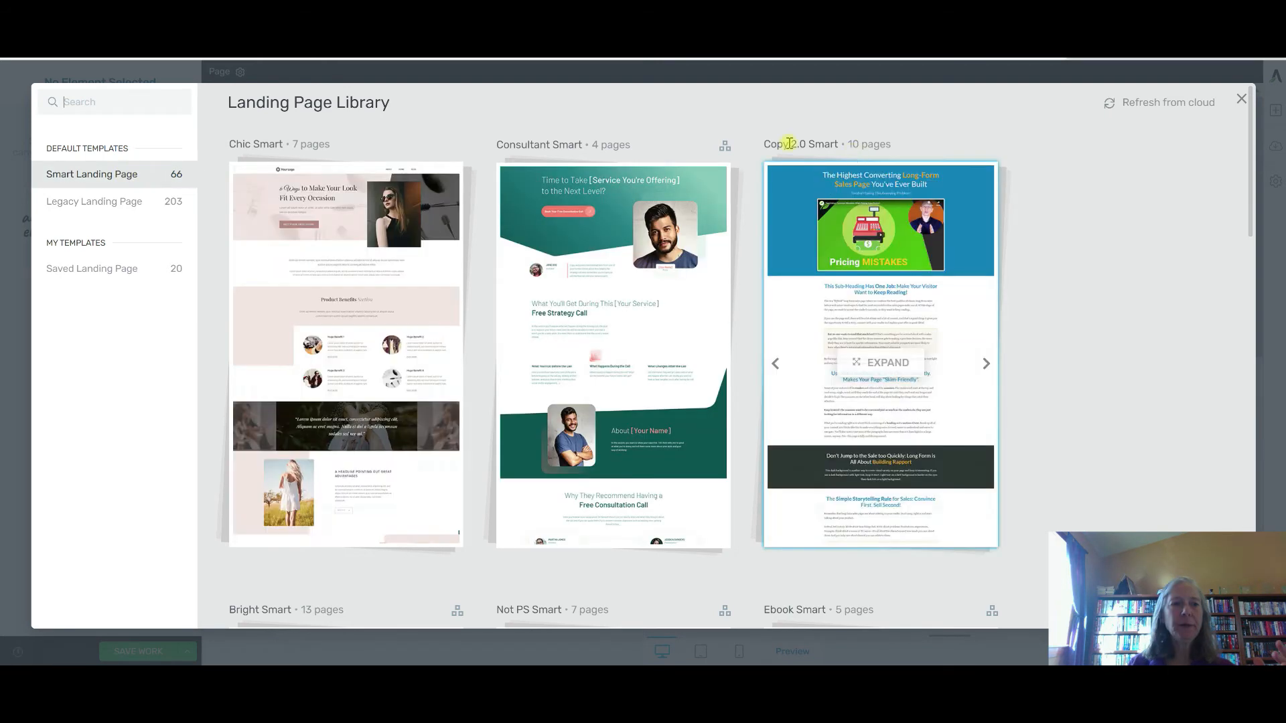
Choose the download page template from the Copy 2.0 Smart landing page set.
left_click(891, 365)
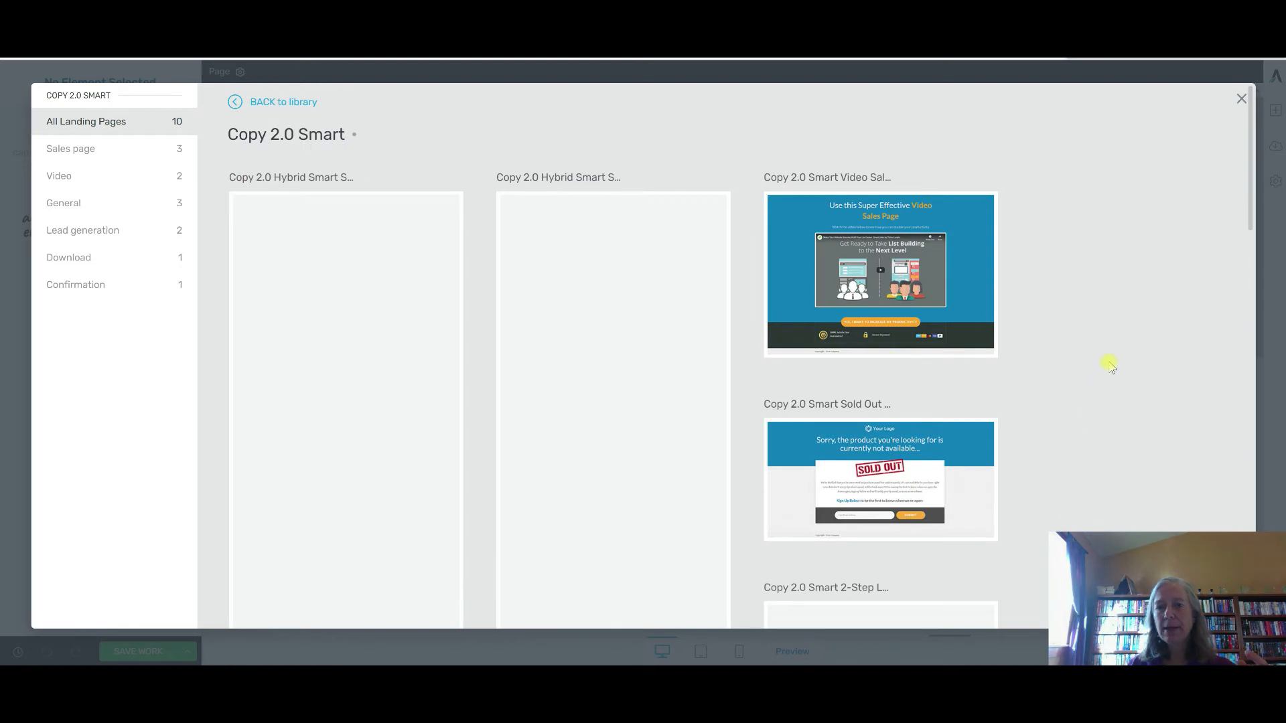
scroll(1108, 372, "down", 3)
scroll(1108, 365, "down", 2)
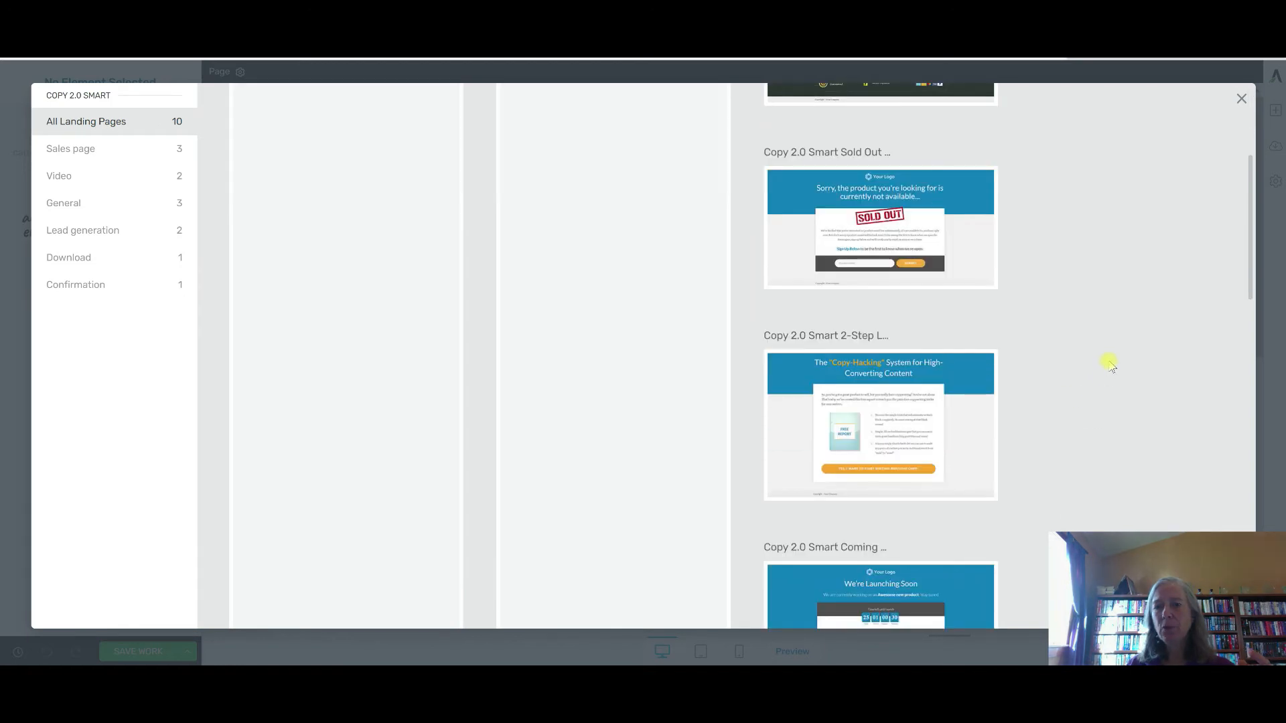
scroll(1108, 363, "down", 3)
scroll(1107, 365, "down", 3)
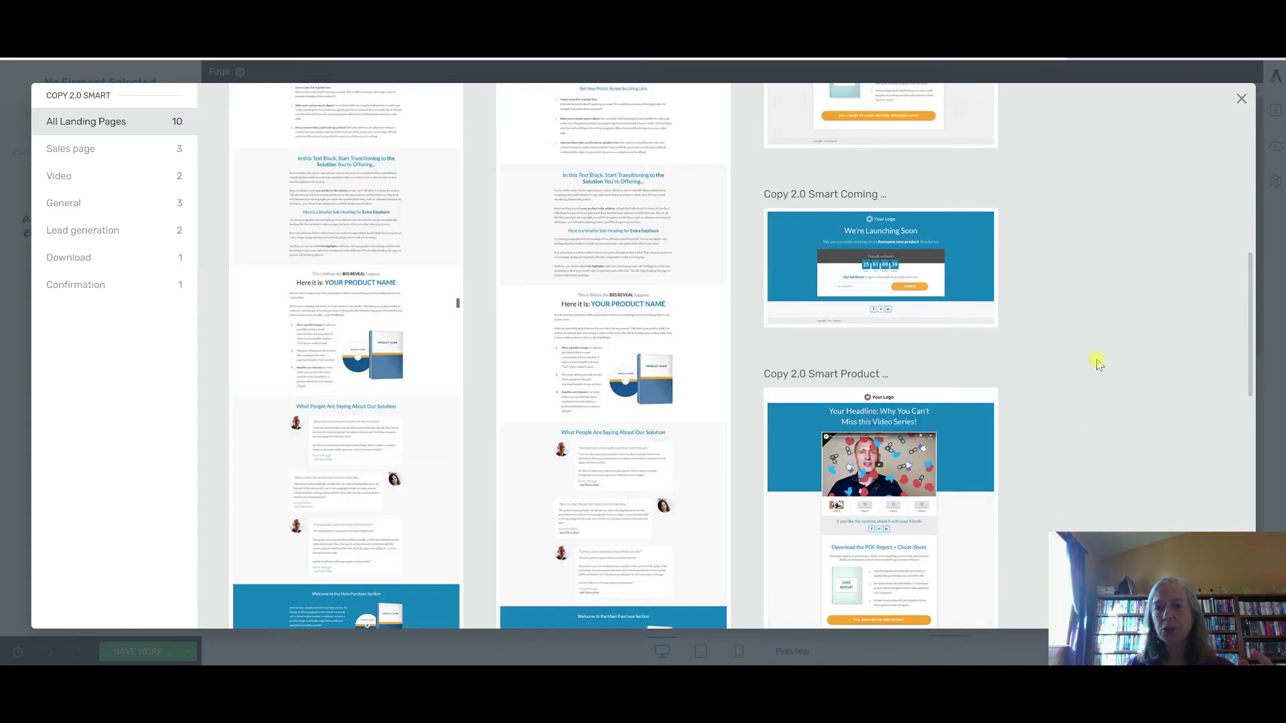
scroll(1095, 360, "down", 3)
scroll(1095, 360, "down", 4)
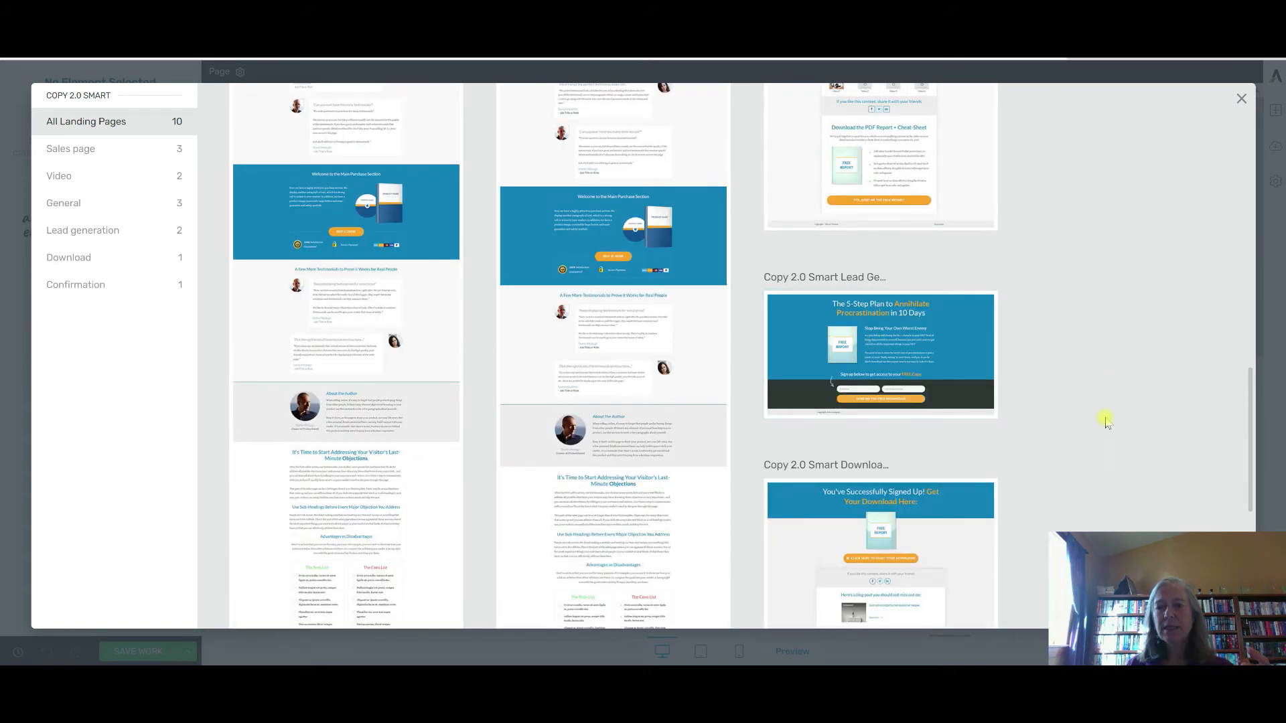
scroll(1102, 421, "down", 3)
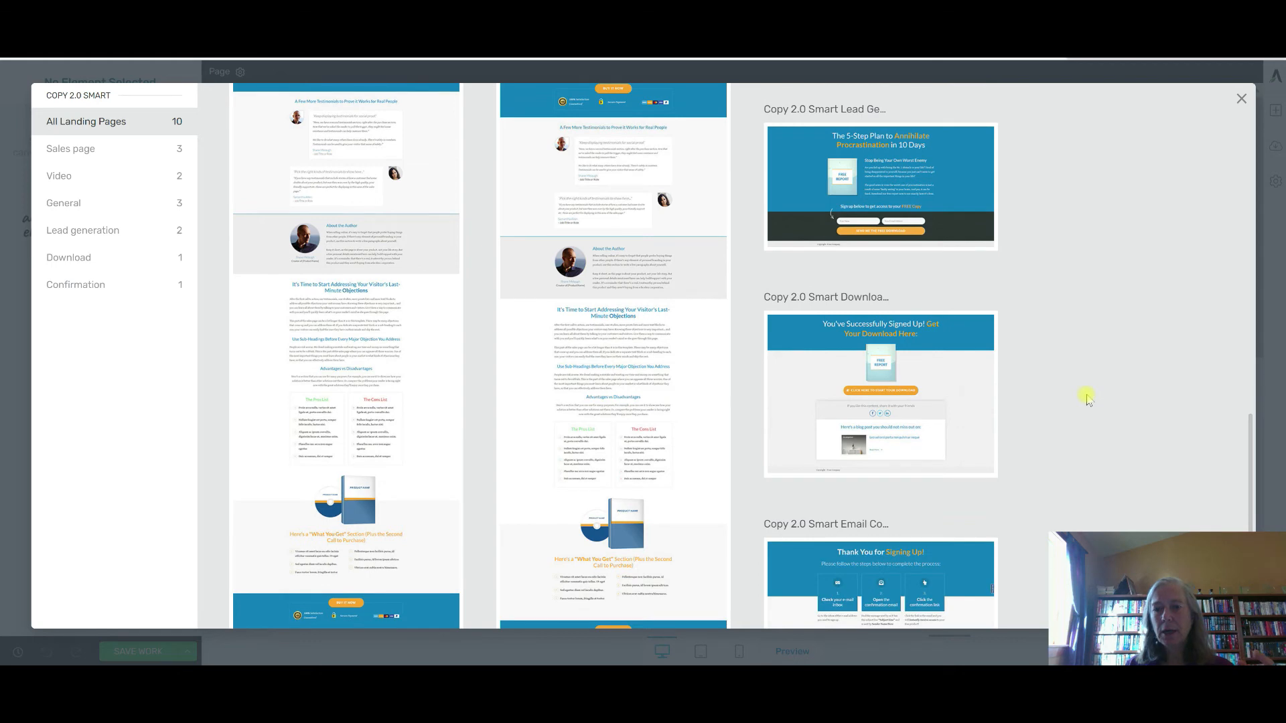
scroll(1087, 398, "down", 1)
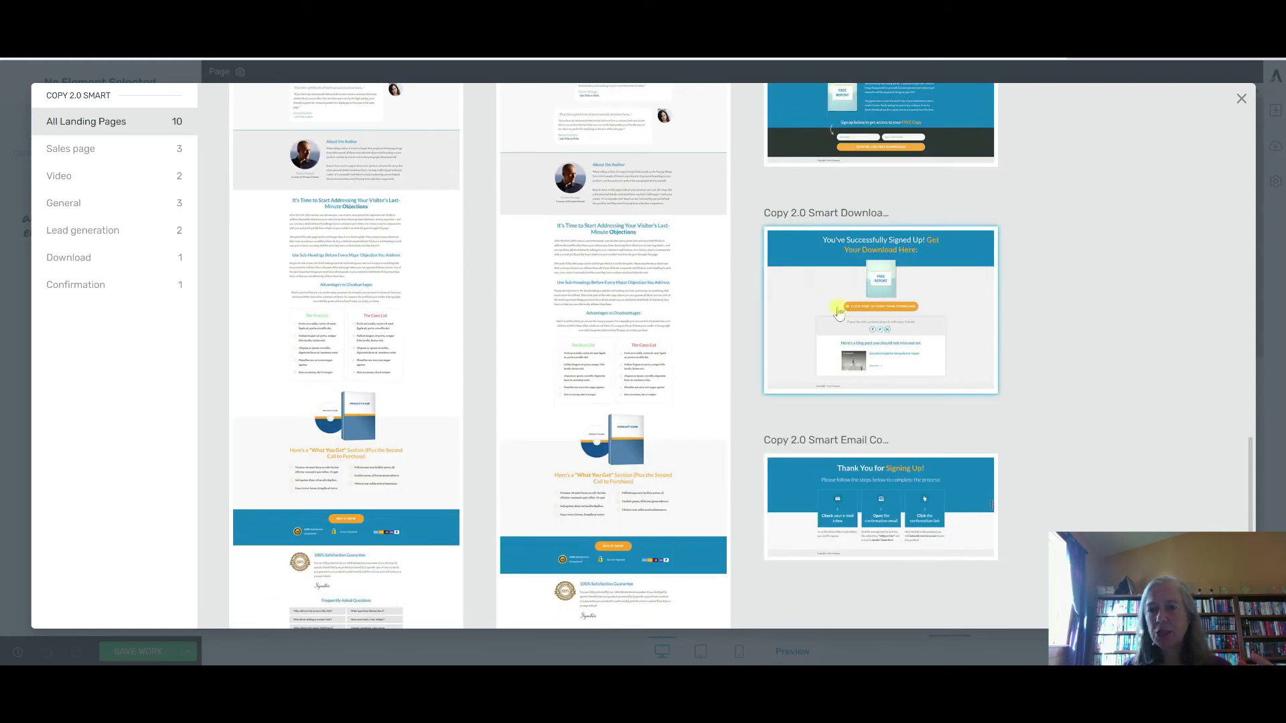
left_click(878, 298)
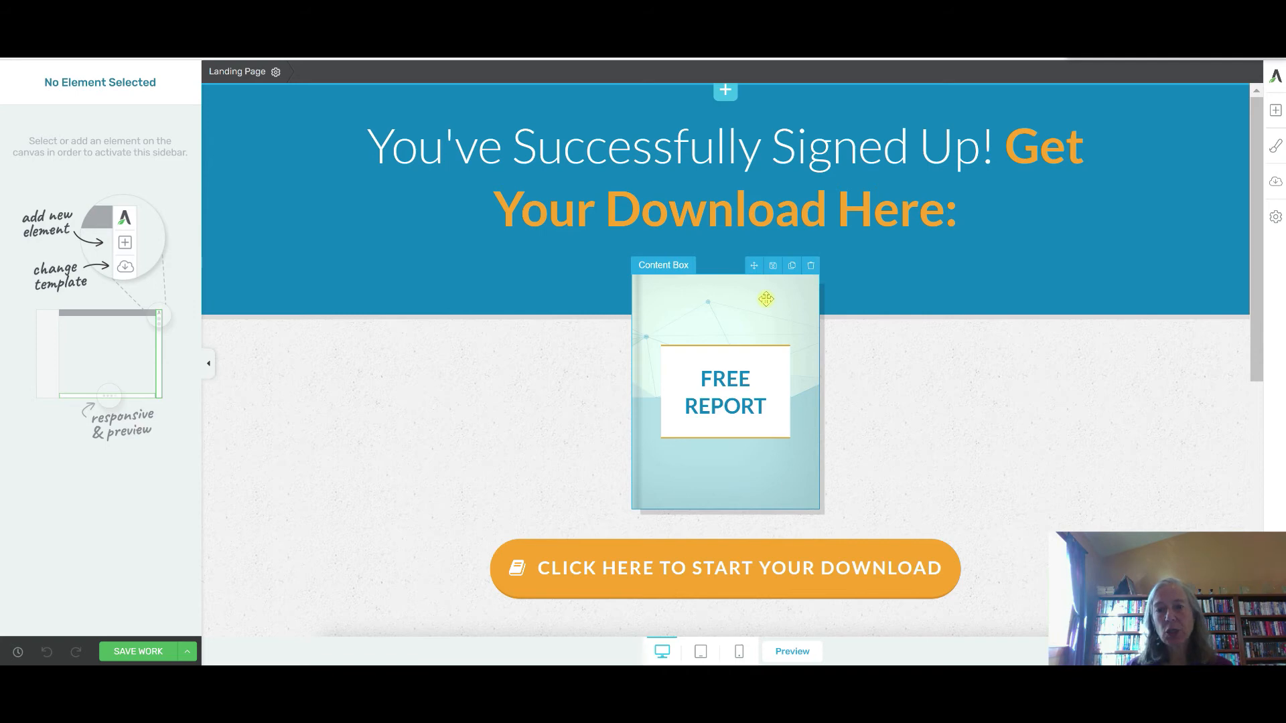
Delete the Free Report cover box and add a Video element between the headline section and the download button.
left_click(810, 267)
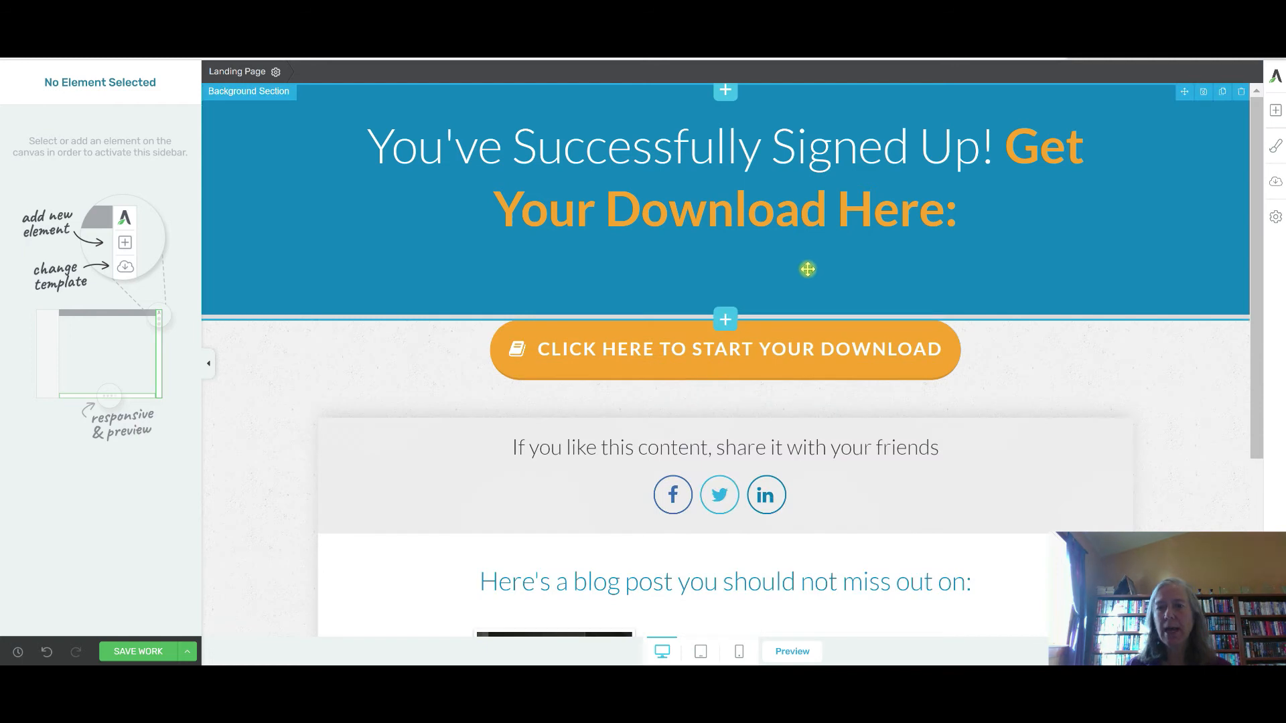
left_click(1275, 110)
scroll(1157, 218, "down", 10)
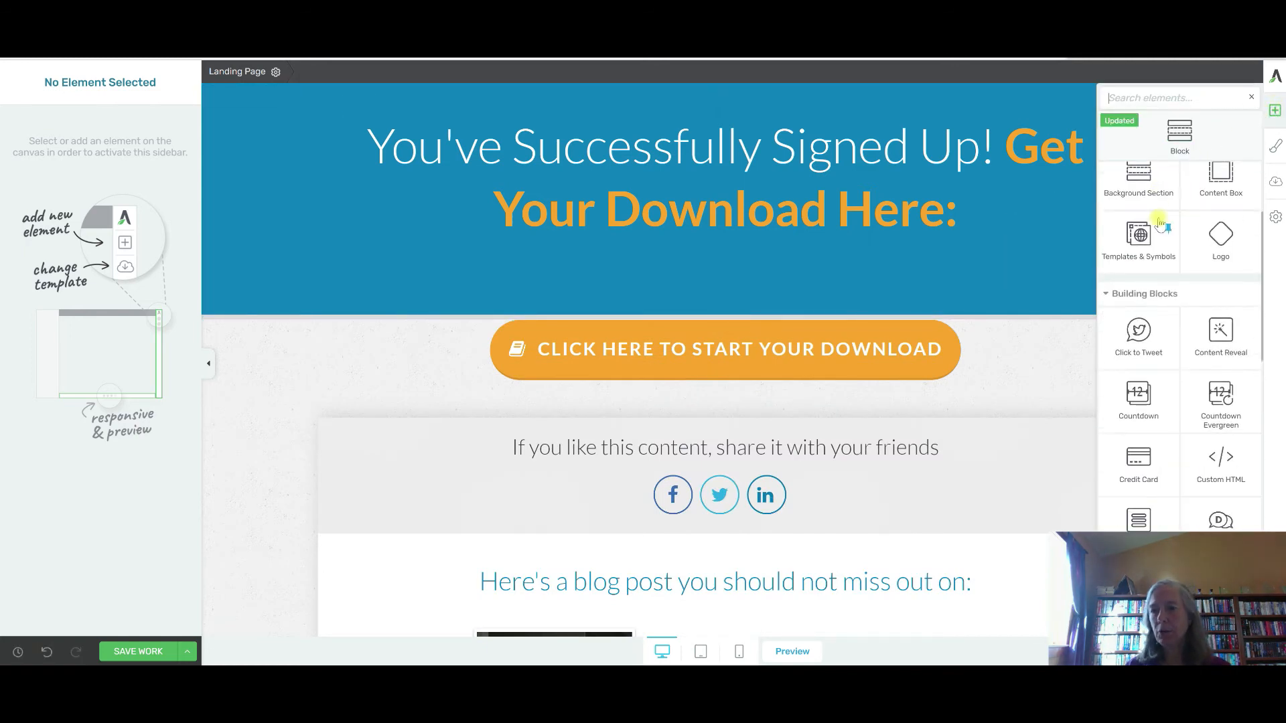
scroll(1158, 217, "down", 5)
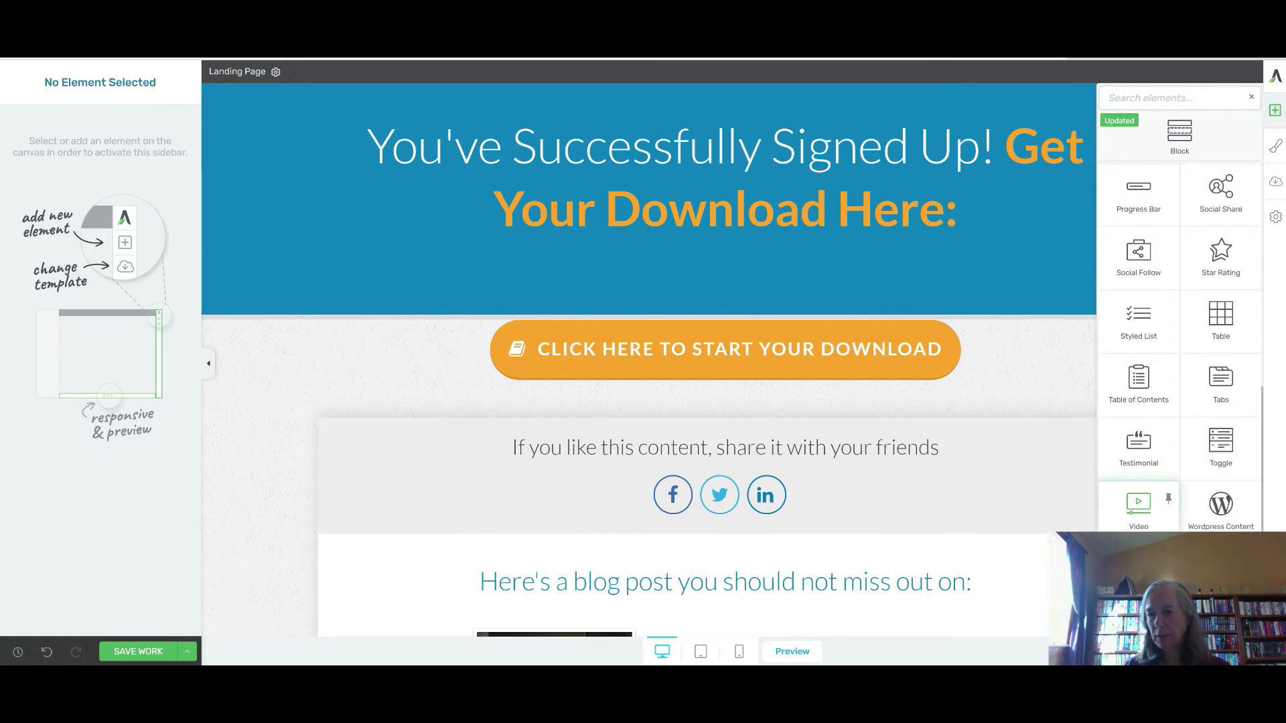
left_click_drag(1132, 510, 751, 306)
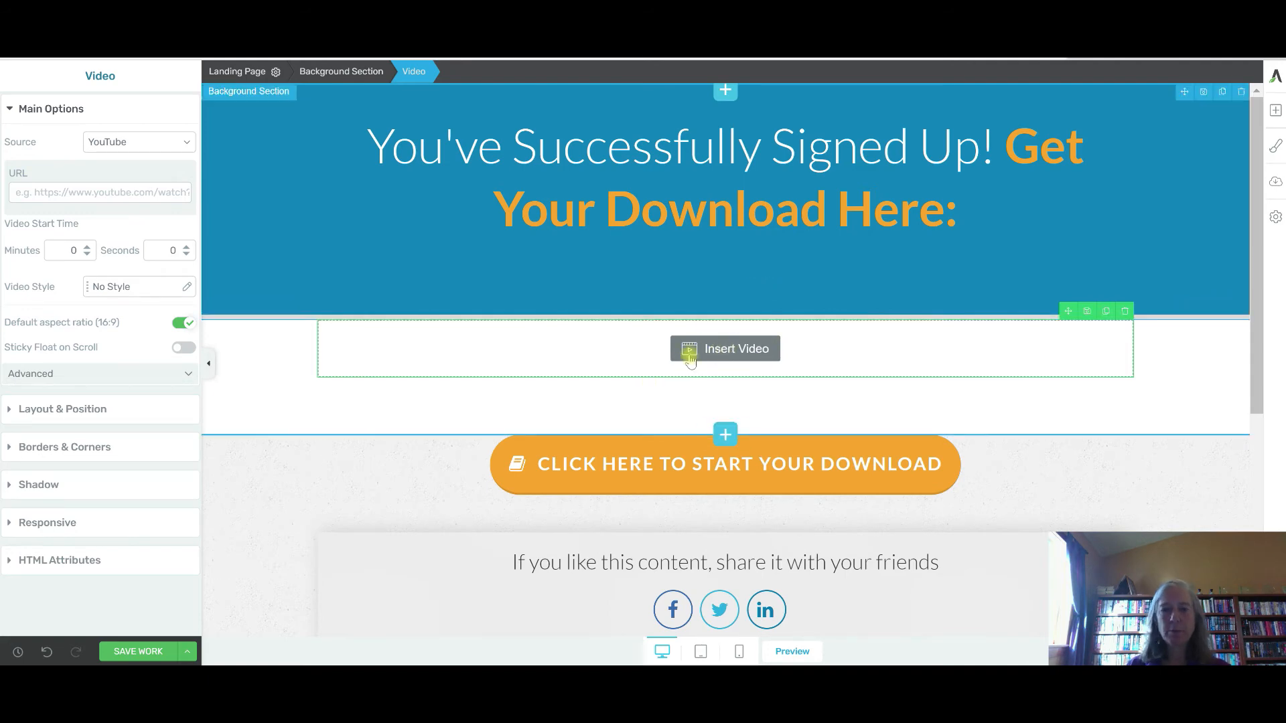
Delete the content box with the social sharing buttons above the blog post recommendation.
scroll(817, 488, "down", 4)
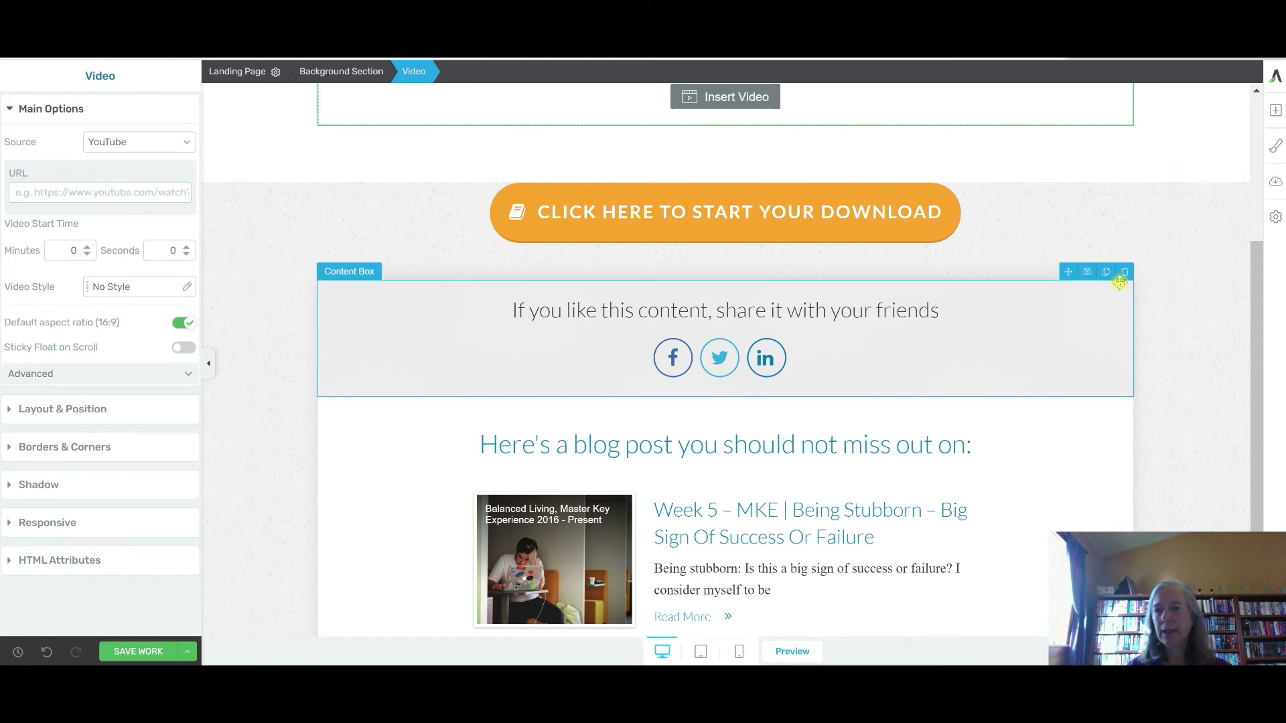
left_click(1124, 281)
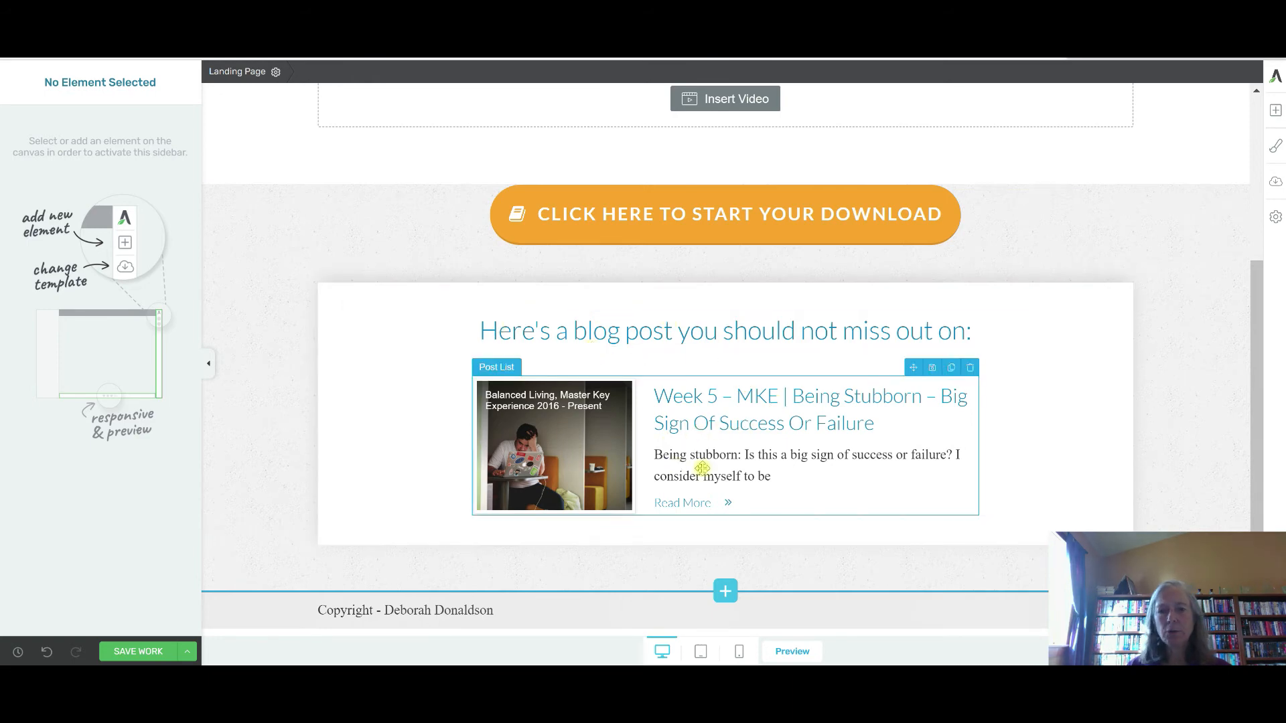
Reword the headline's white text to "The Information You Requested Is Available!" and put "Get Your Download Here:" on its own line.
scroll(746, 153, "up", 4)
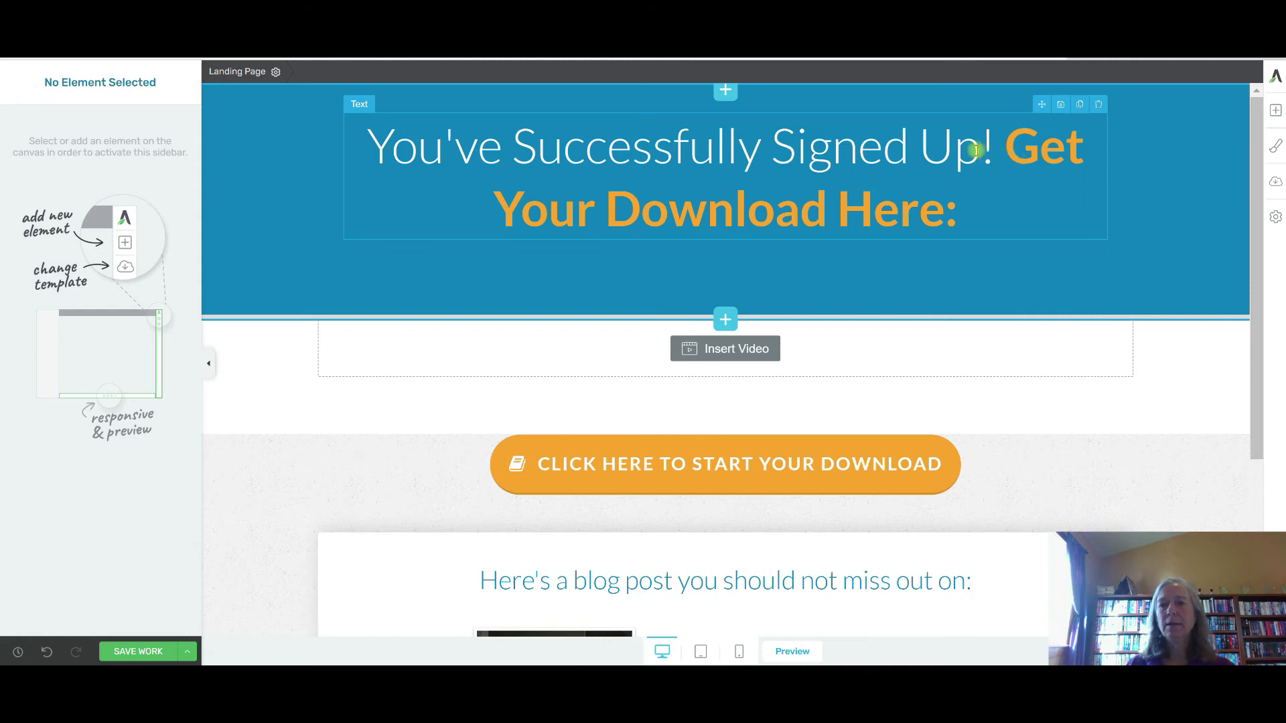
left_click_drag(976, 150, 375, 164)
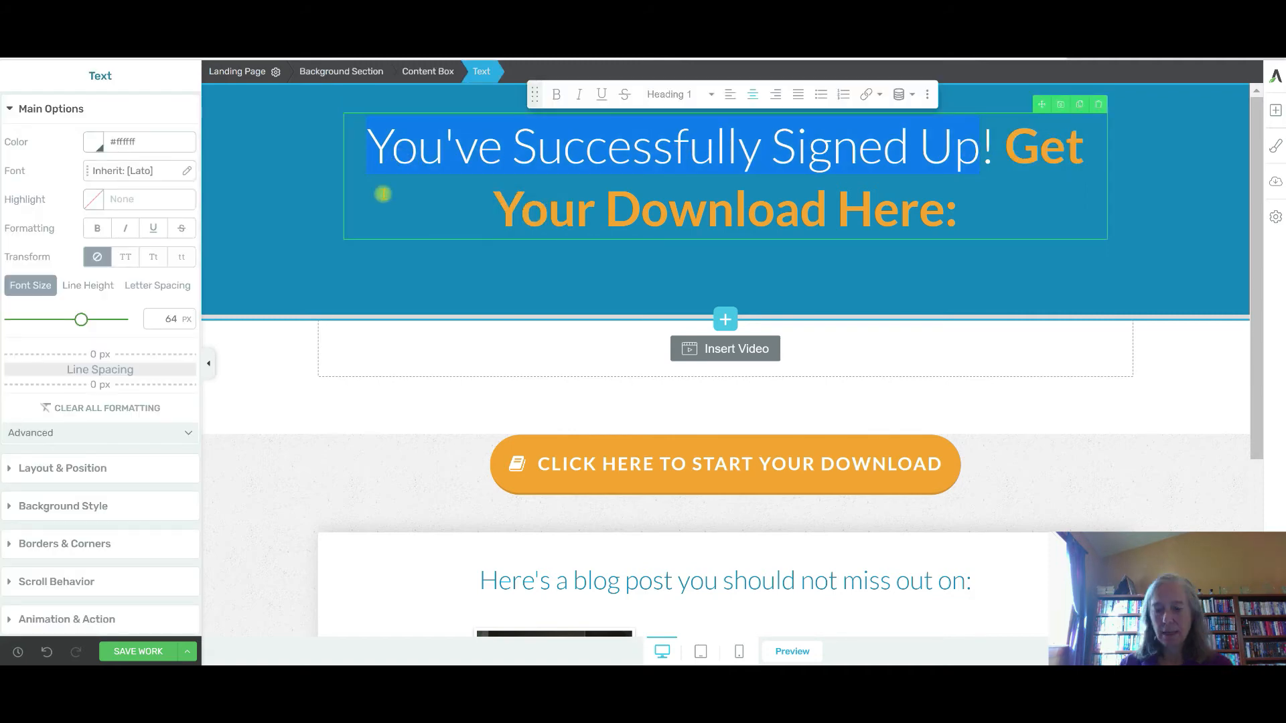
type("The Information ")
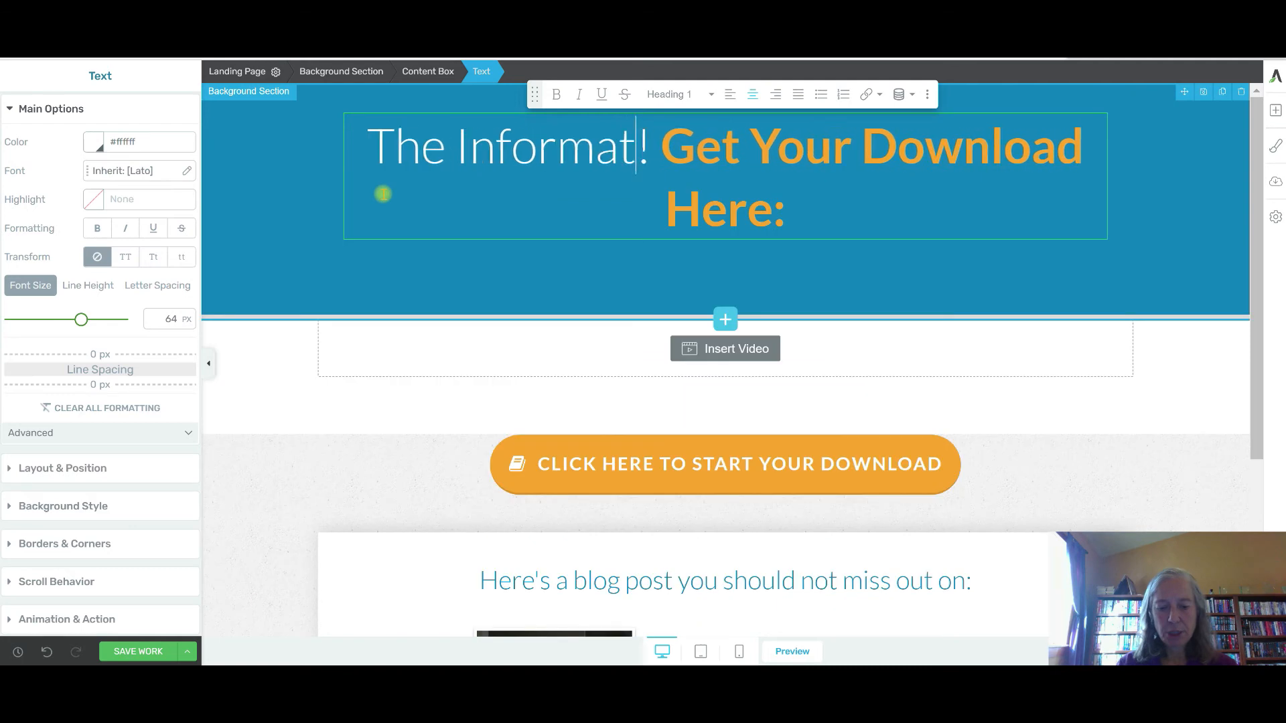
type("YOu")
key("BackSpace")
key("BackSpace")
type("ou Rew")
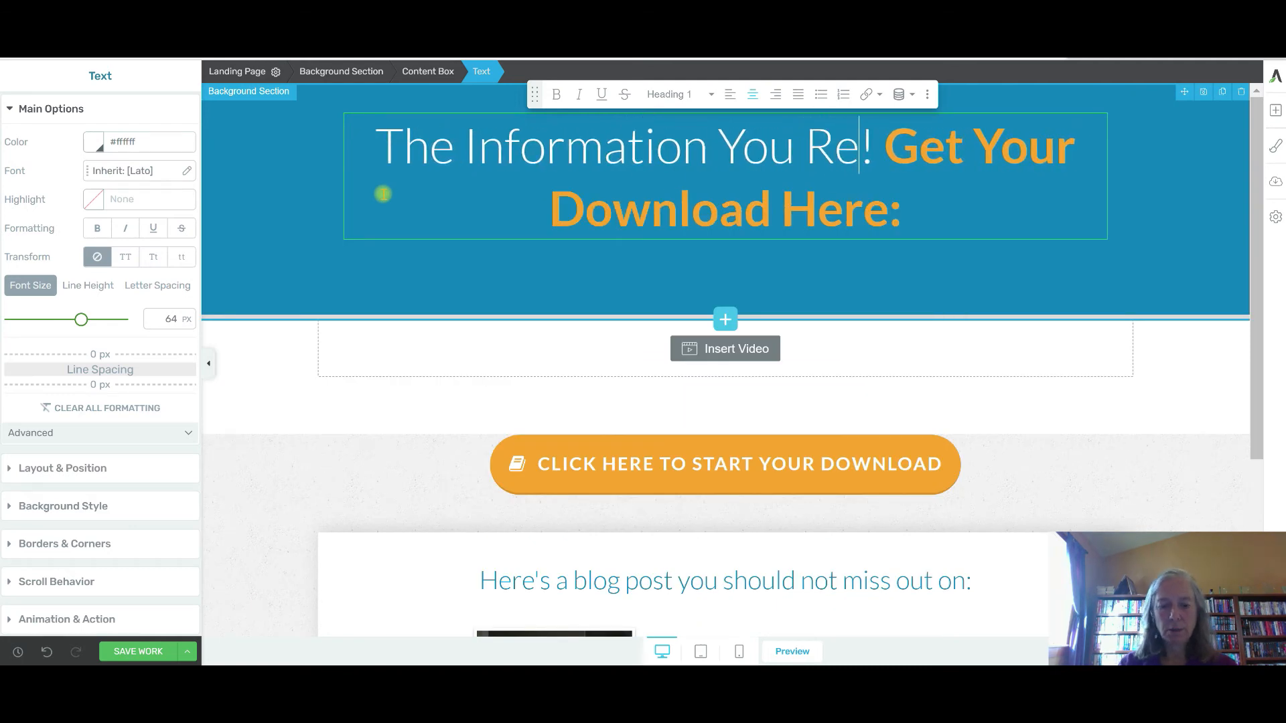
key("BackSpace")
type("quested ")
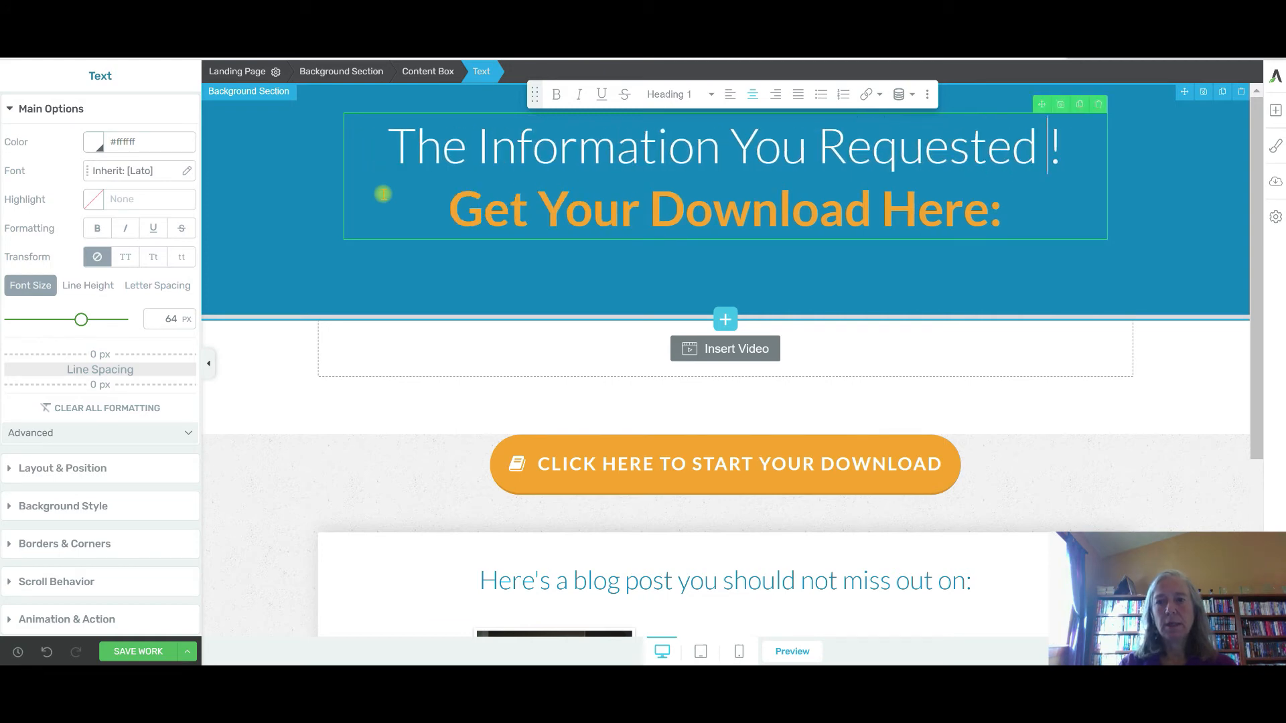
type("Is Avi")
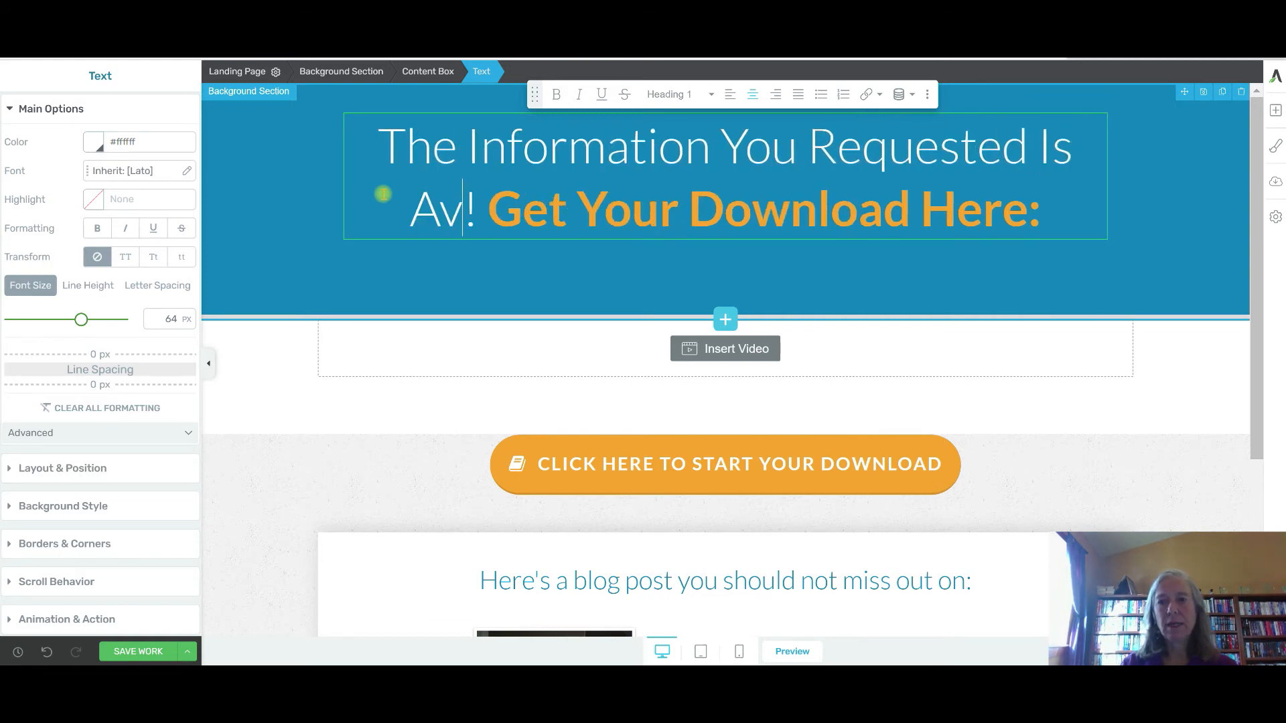
key("BackSpace")
type("ailable")
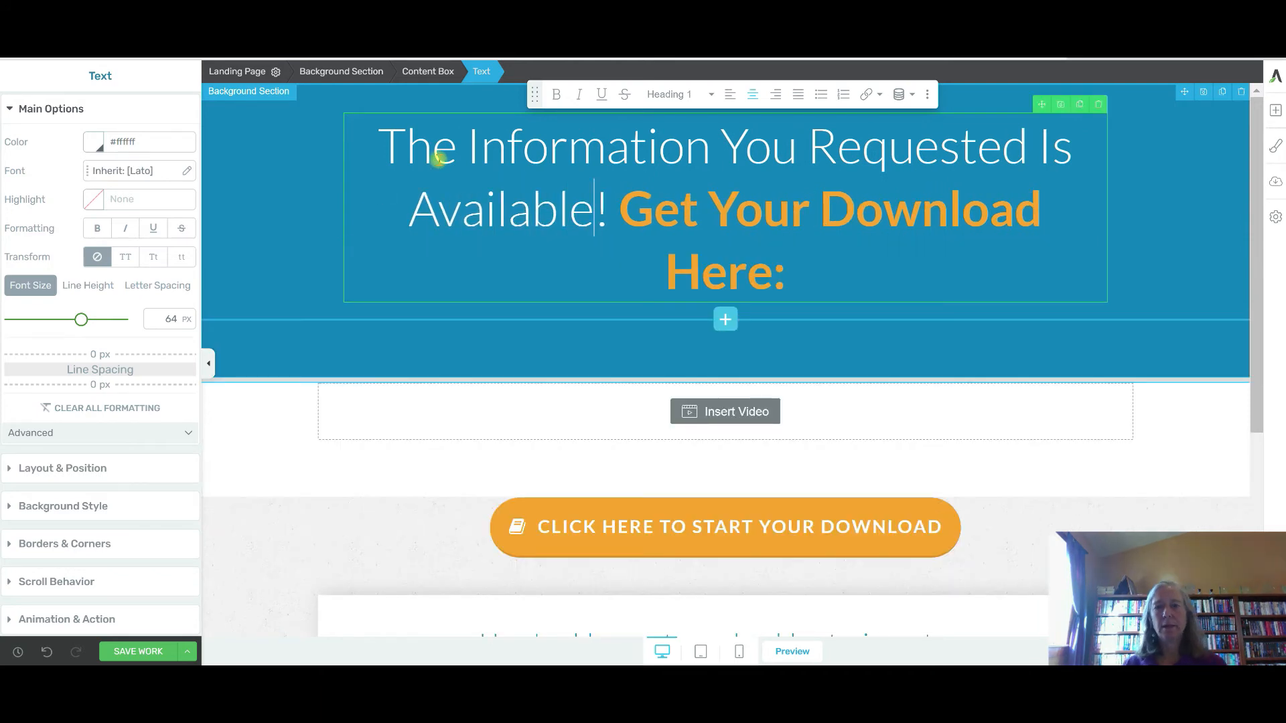
left_click(619, 208)
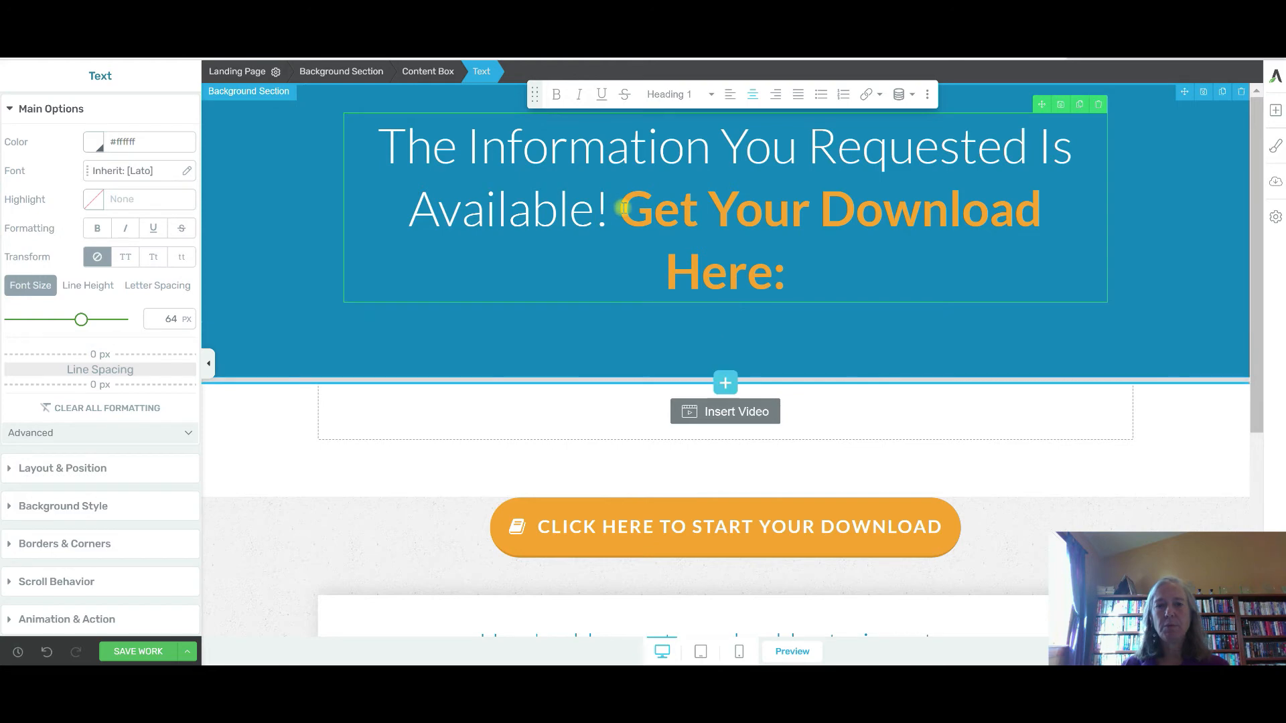
key("Return")
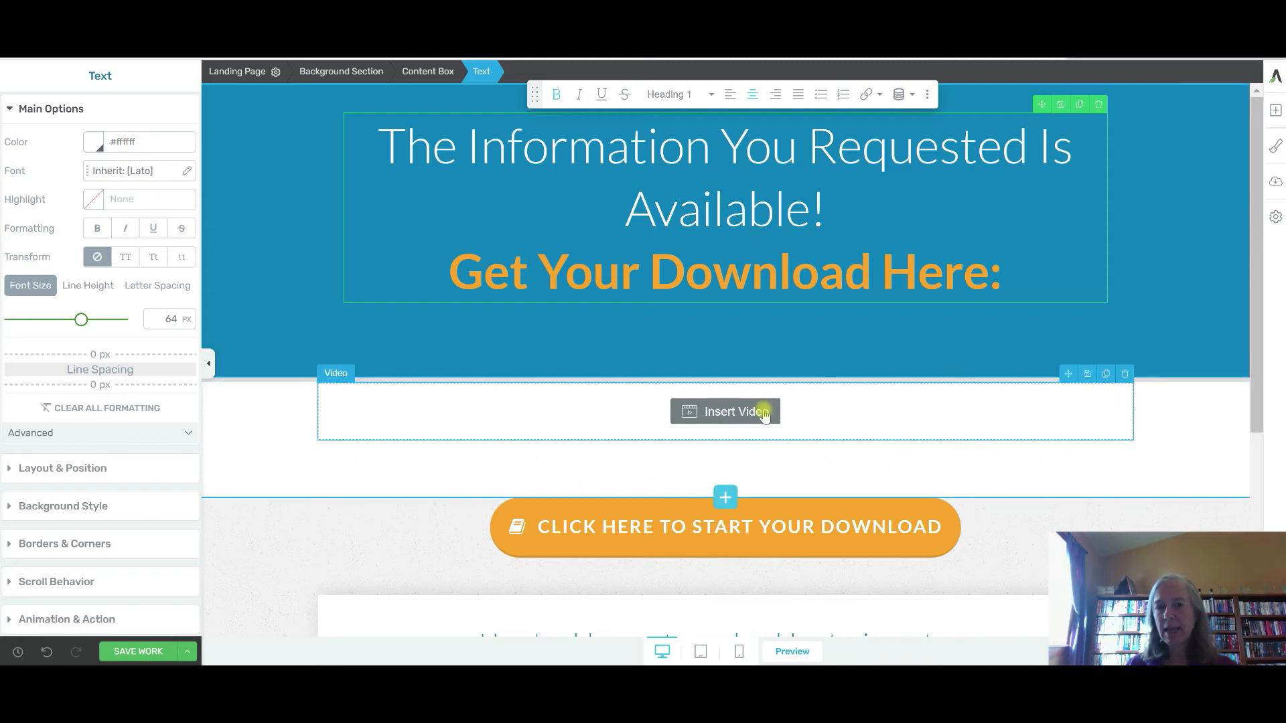
Reword the orange download button's label to "CLICK HERE TO GET STARTED".
scroll(716, 406, "down", 3)
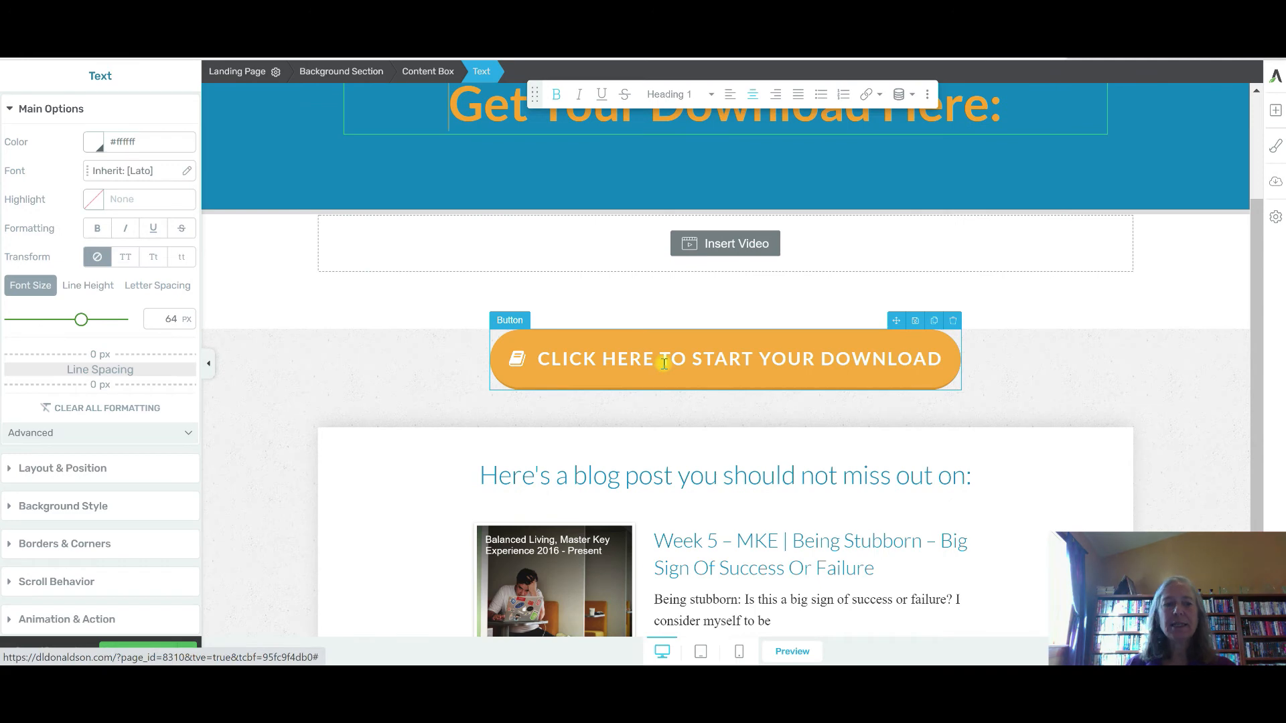
left_click(664, 362)
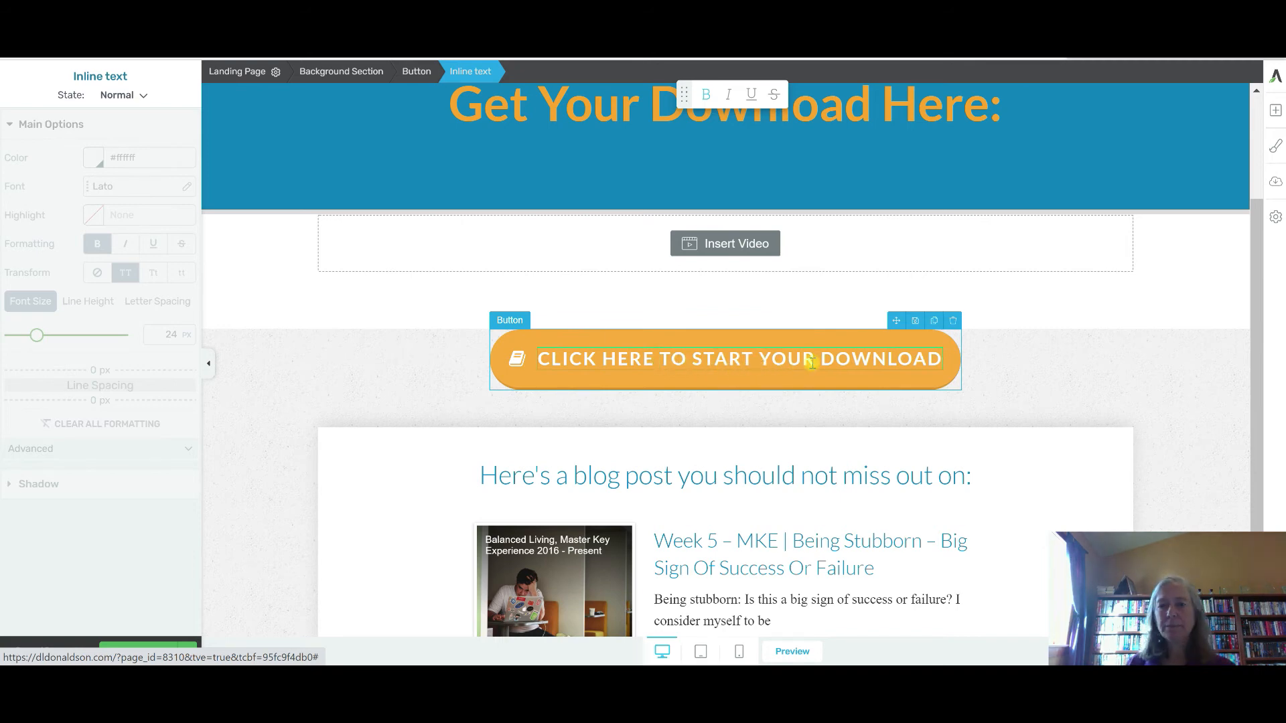
left_click_drag(942, 359, 688, 365)
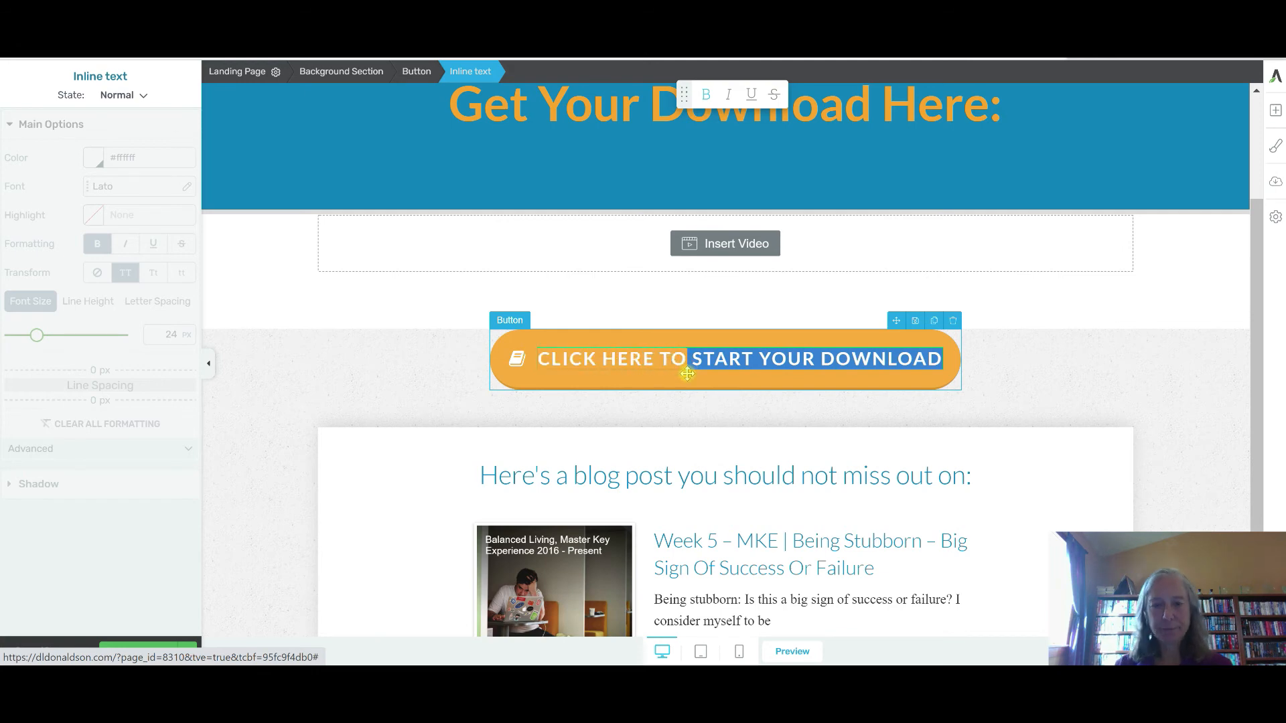
type("GET STAR")
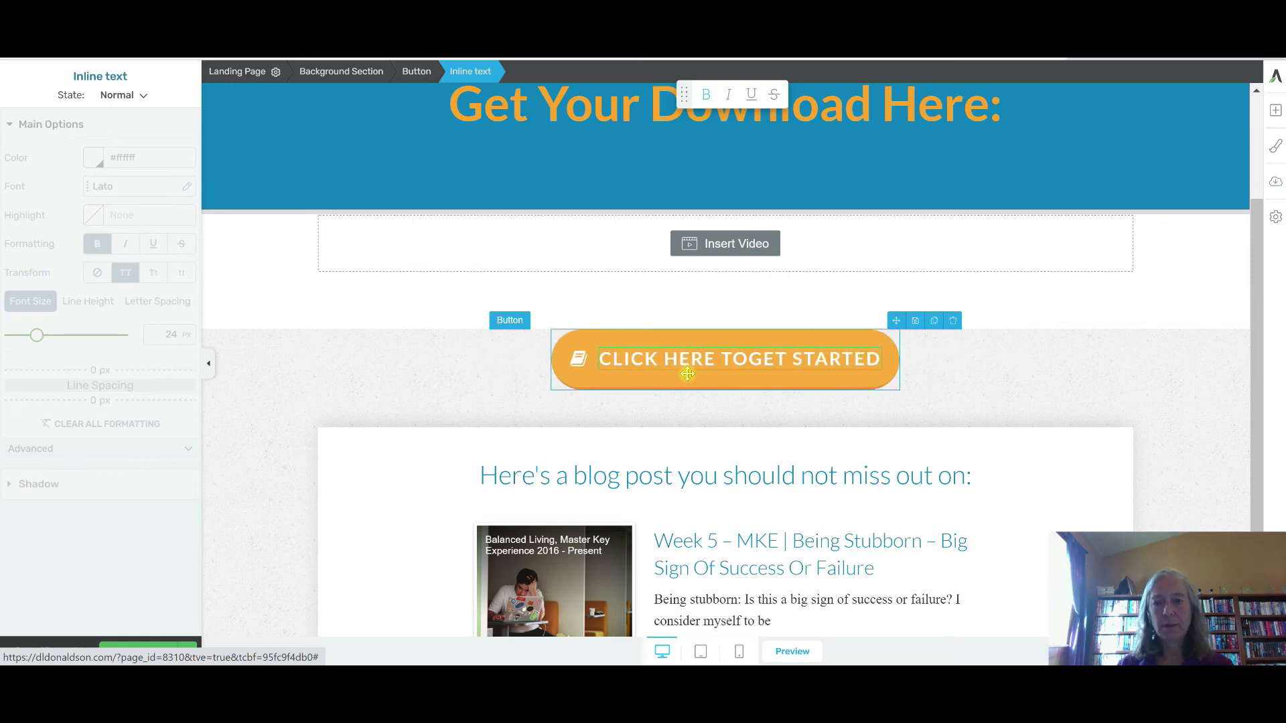
left_click(748, 360)
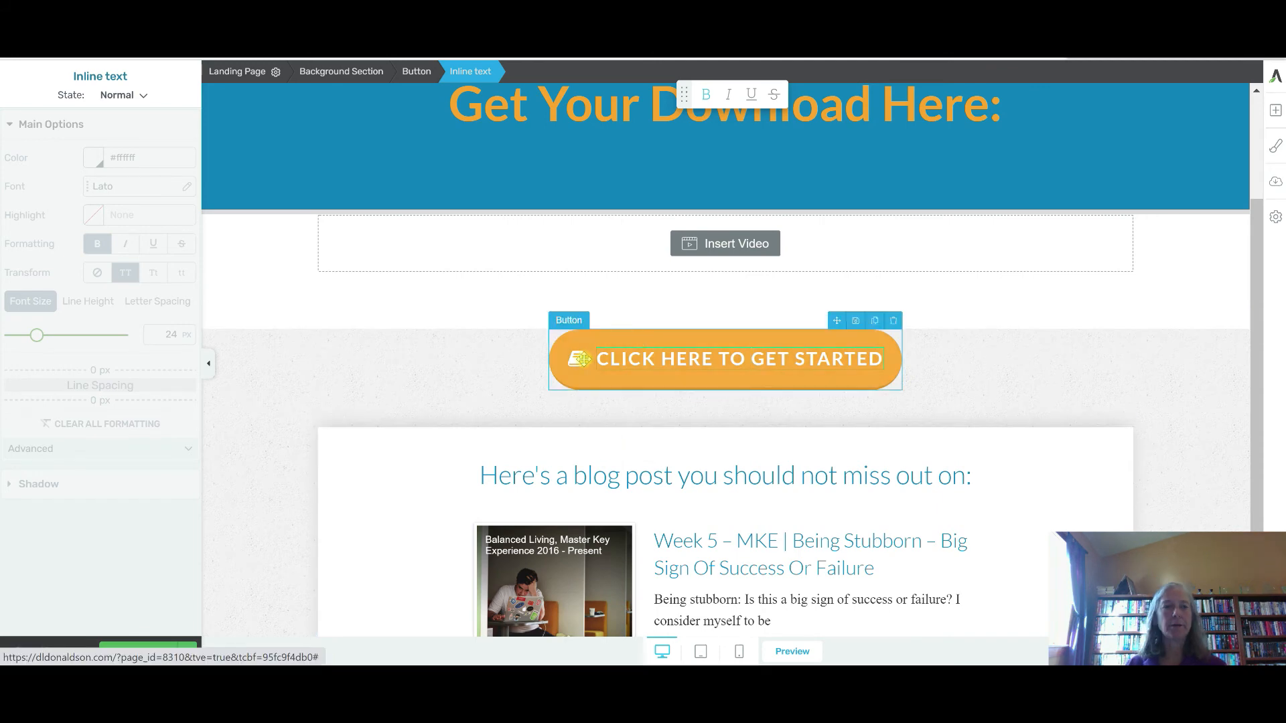
Set the orange button's link to open in a new tab.
left_click(426, 362)
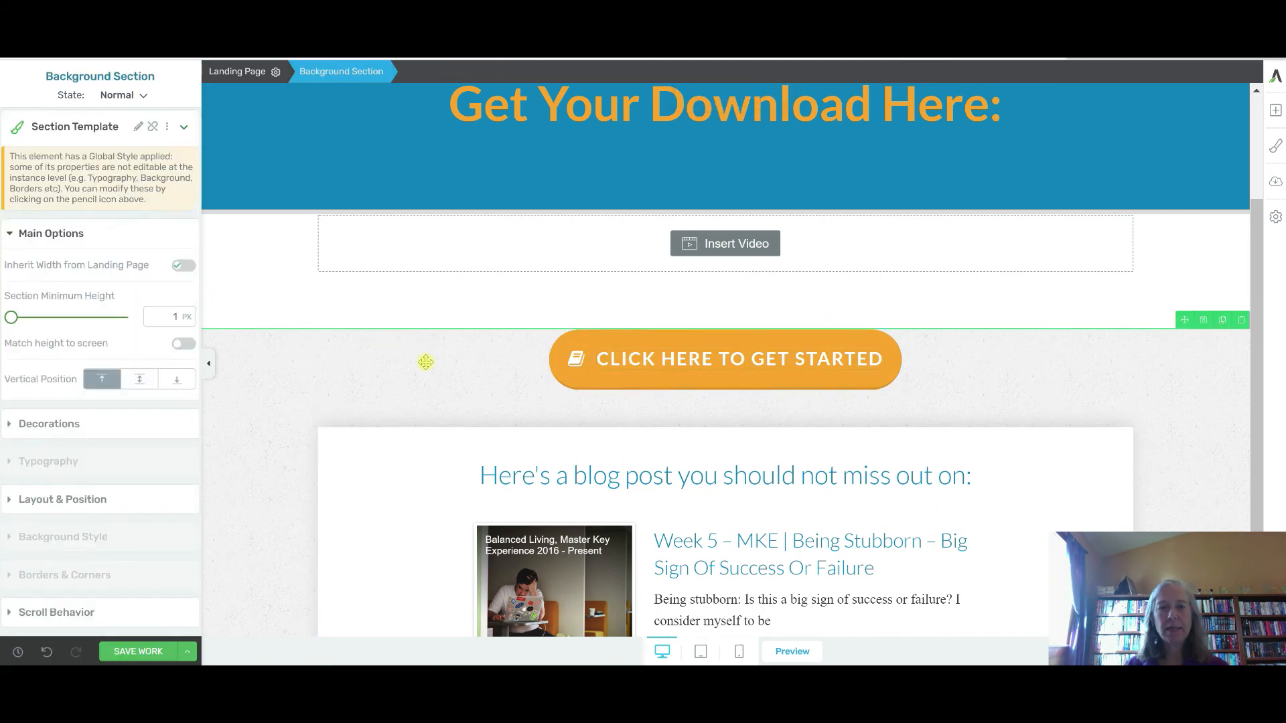
left_click(577, 381)
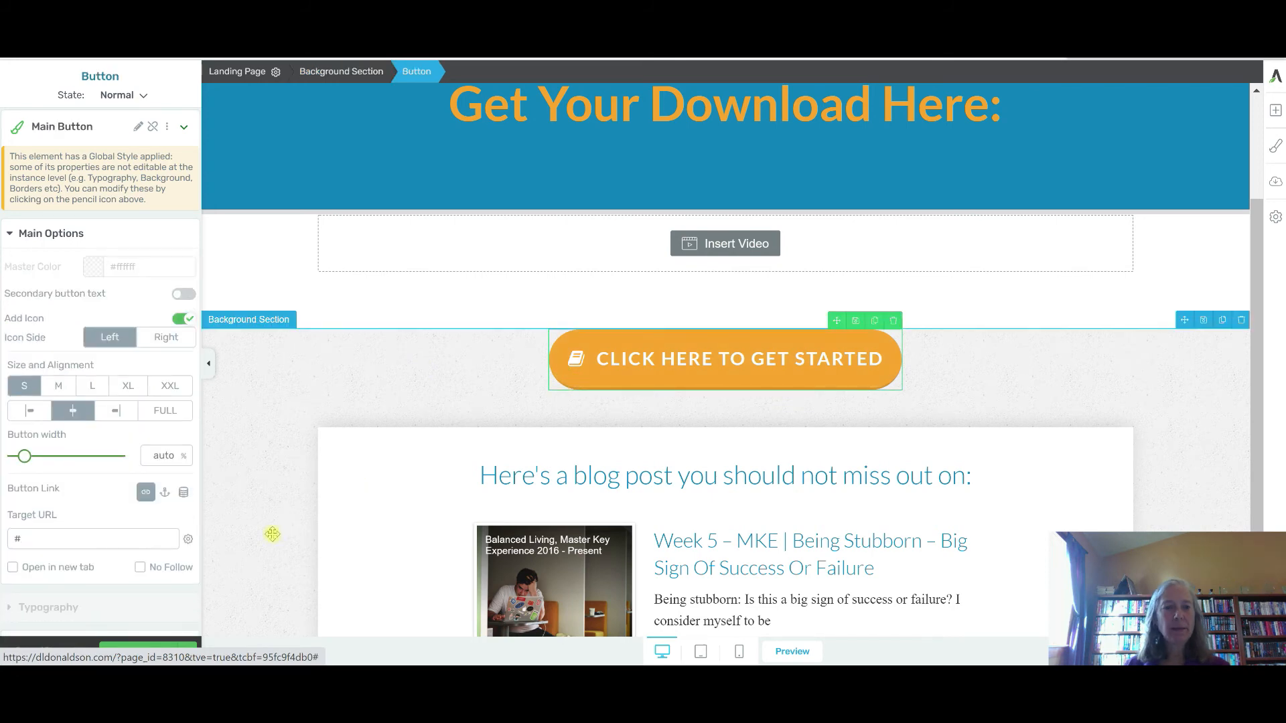
scroll(276, 447, "down", 1)
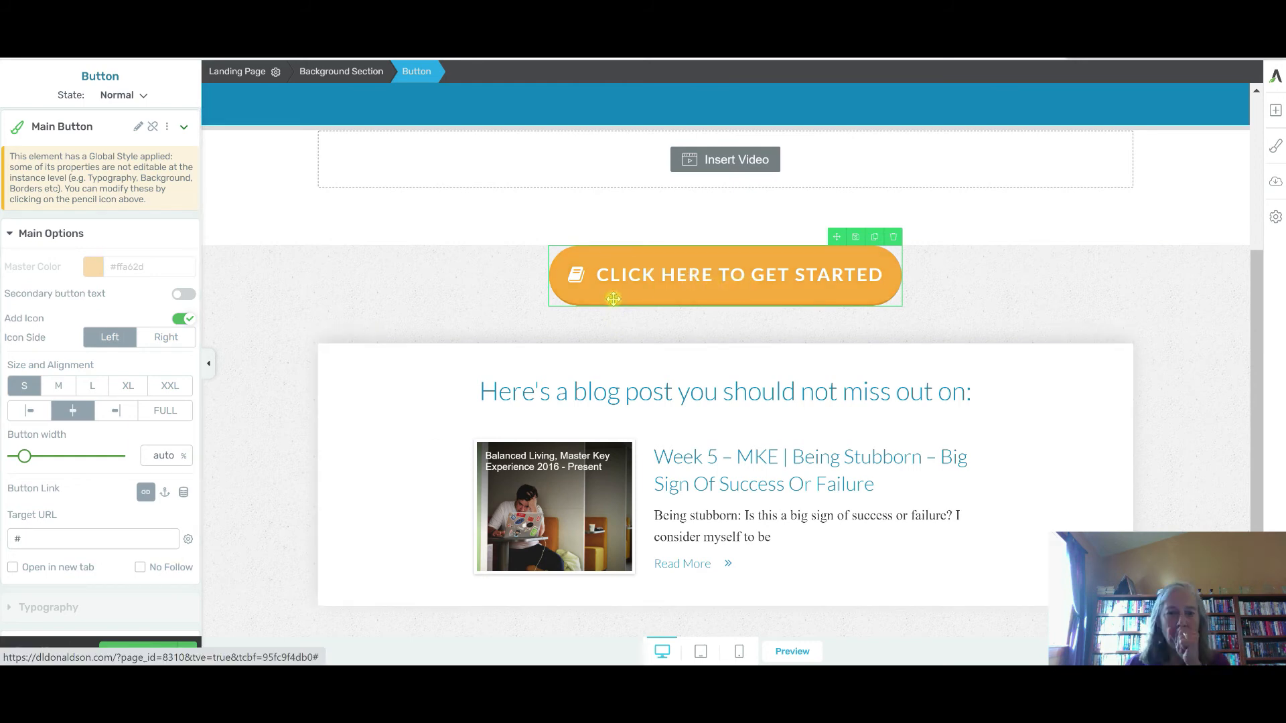
double_click(114, 538)
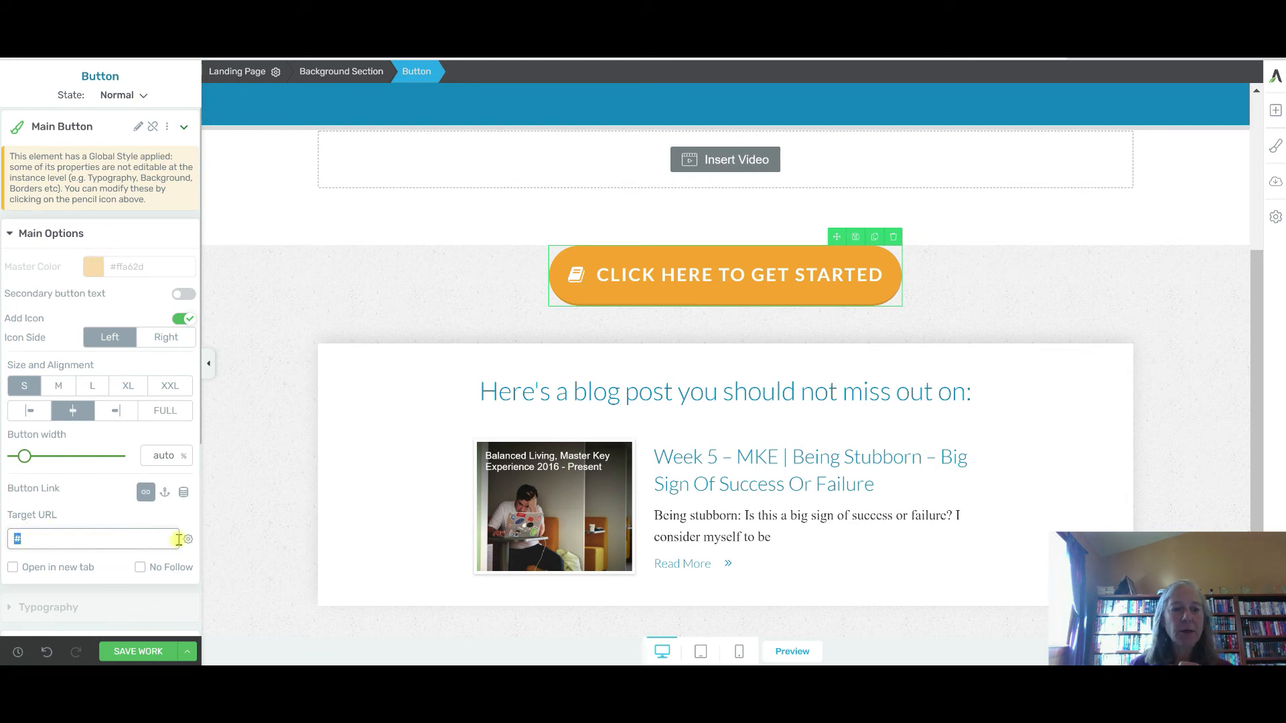
left_click(14, 569)
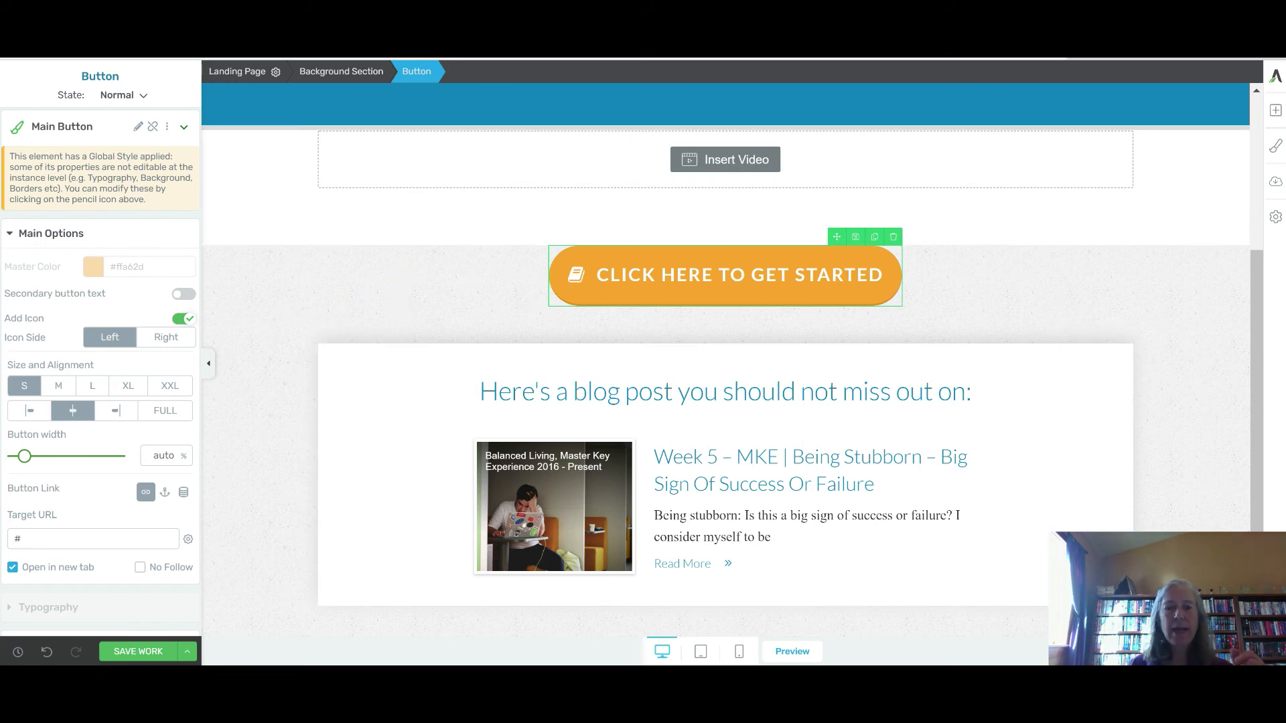
Preview the download page in the browser and check its mobile layout, returning to the desktop view.
left_click(787, 651)
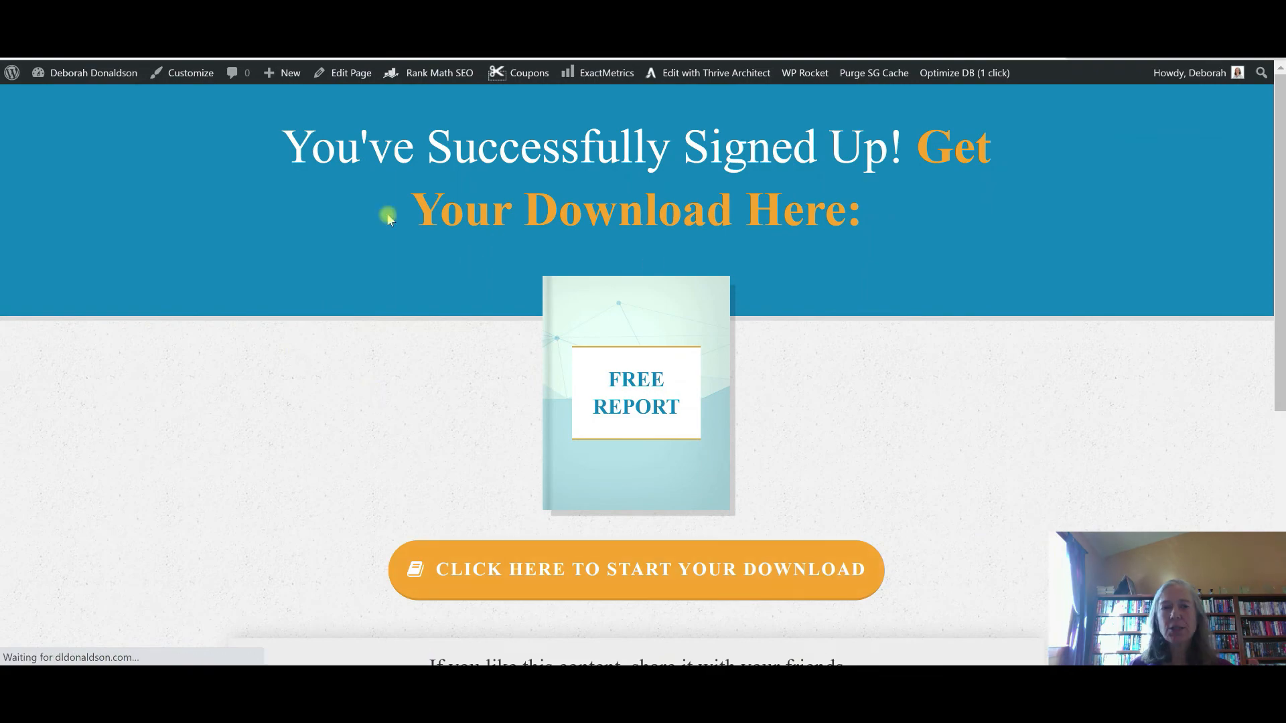
scroll(625, 453, "down", 5)
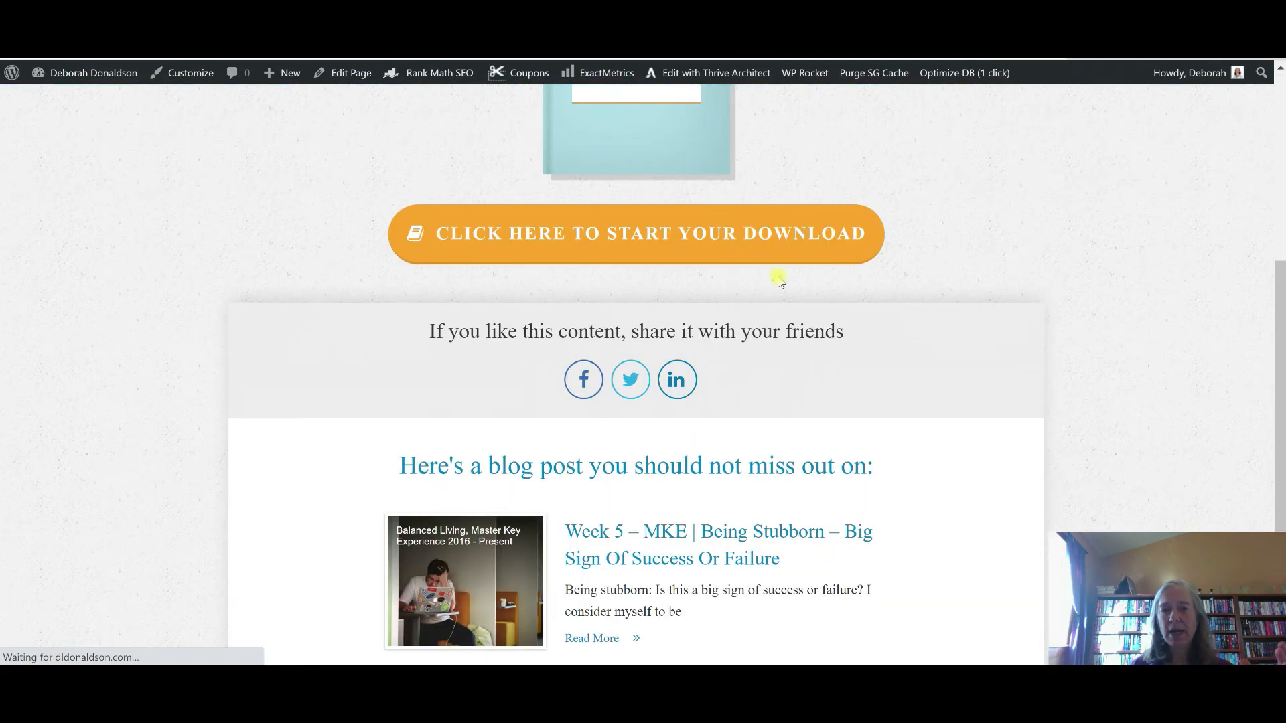
scroll(857, 362, "down", 2)
scroll(847, 345, "up", 7)
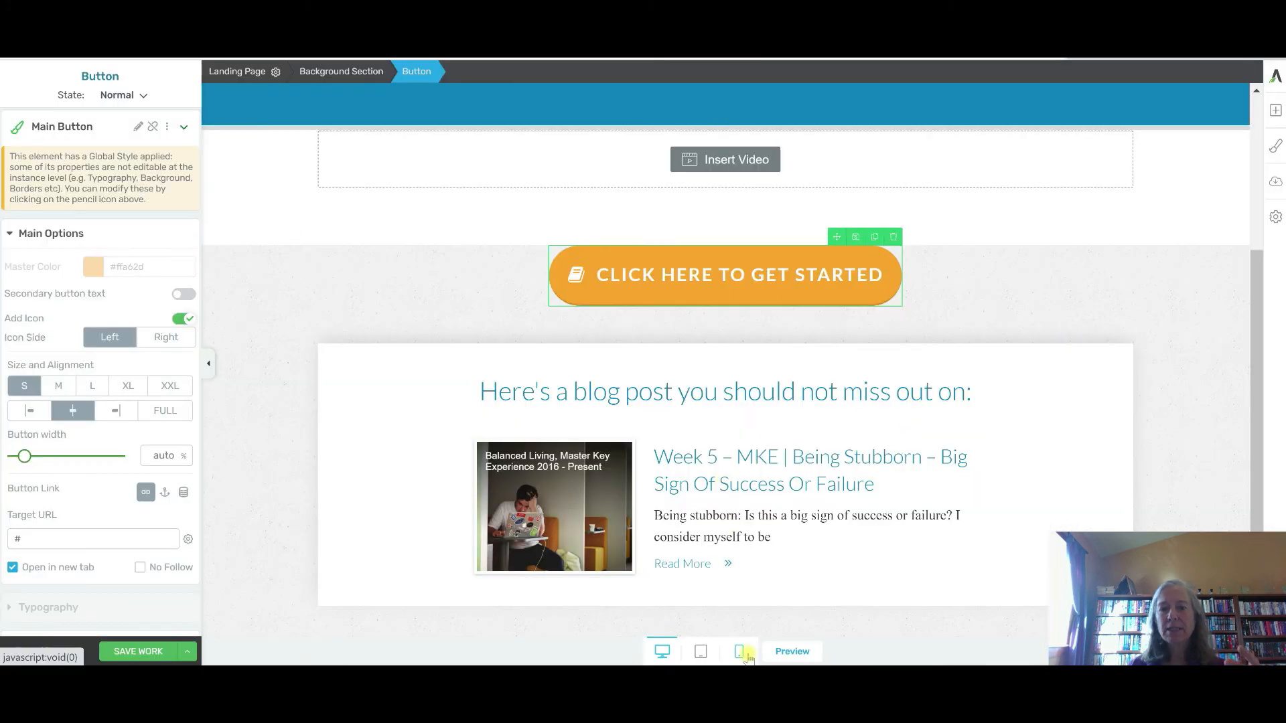
left_click(740, 652)
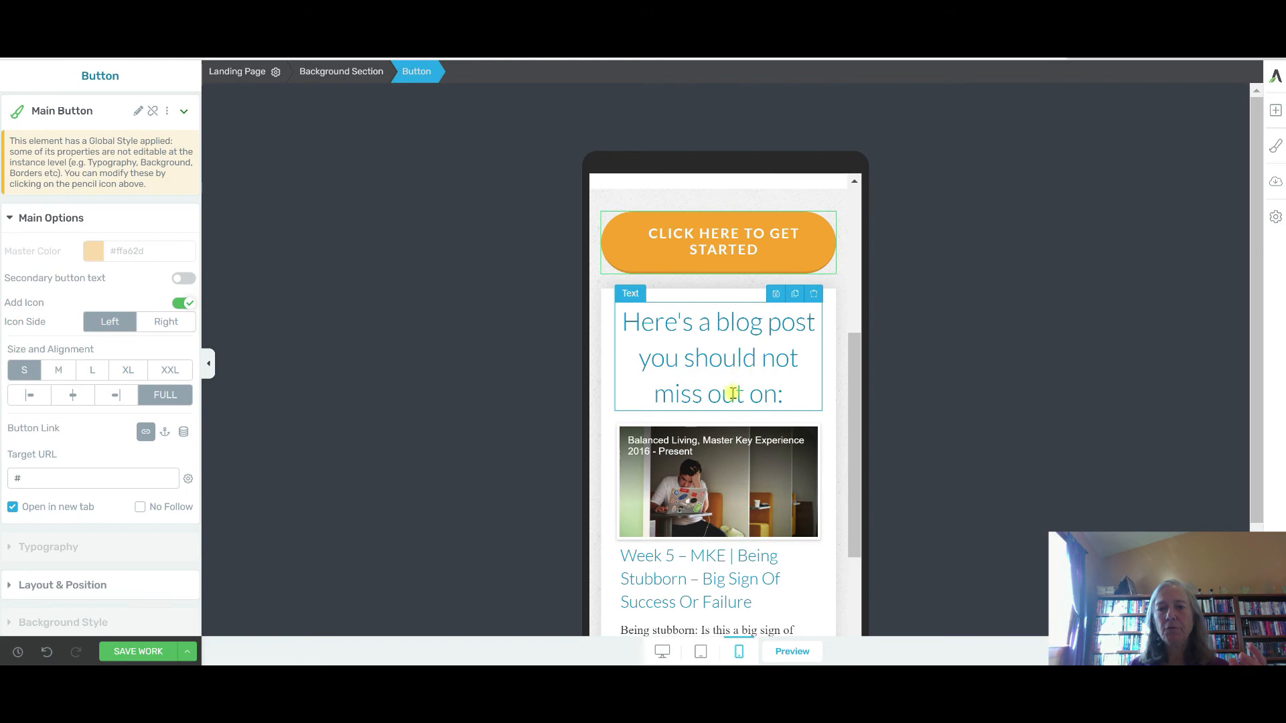
scroll(733, 393, "down", 3)
scroll(733, 393, "up", 10)
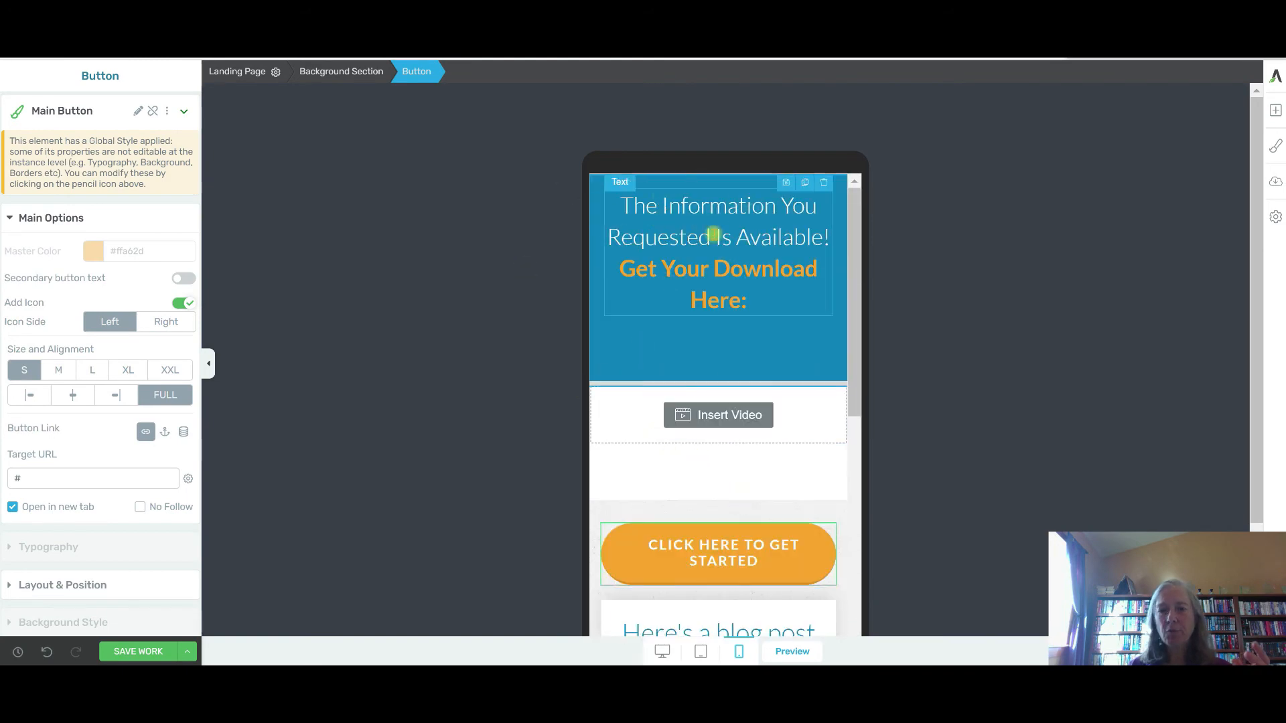
left_click(660, 653)
scroll(304, 224, "down", 5)
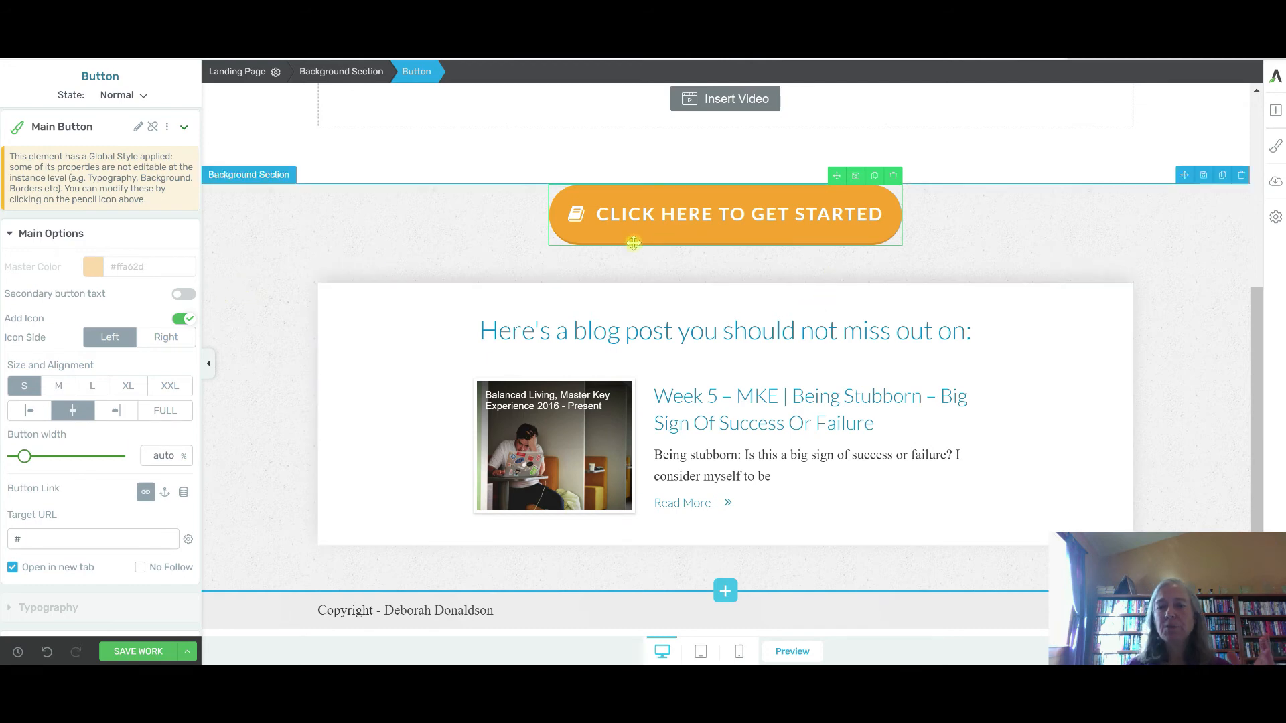
left_click(1275, 182)
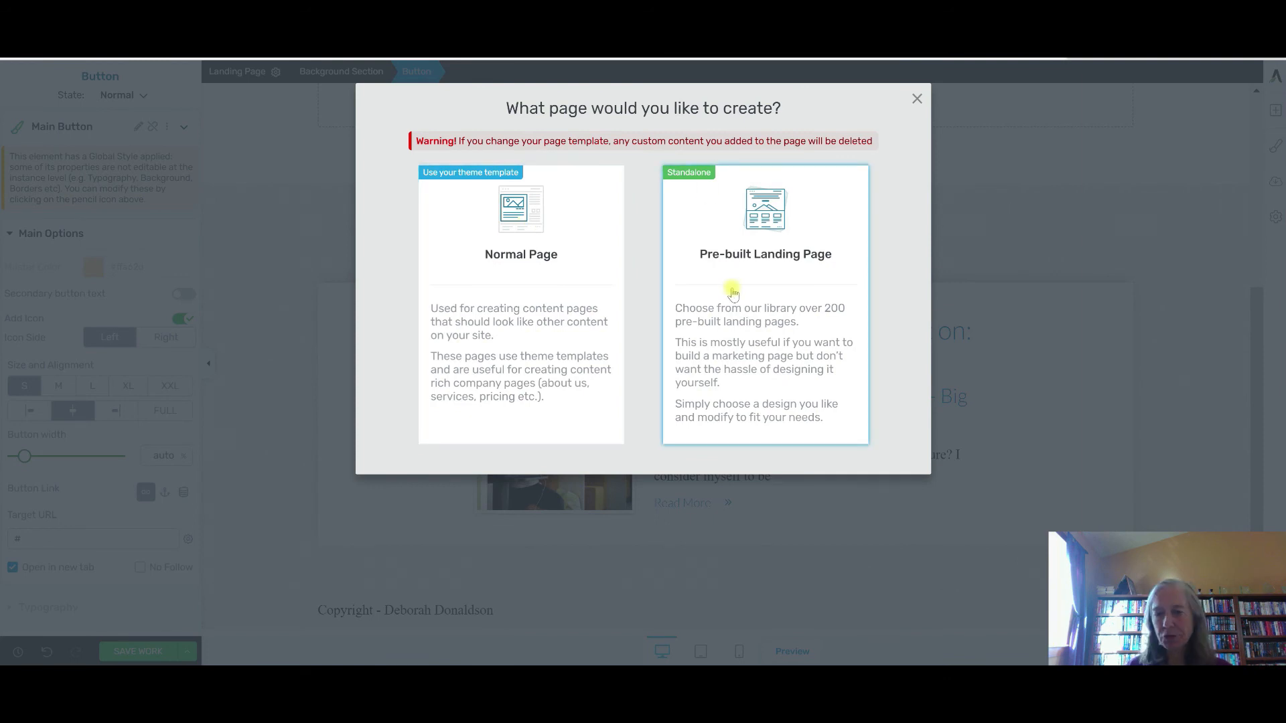
left_click(915, 99)
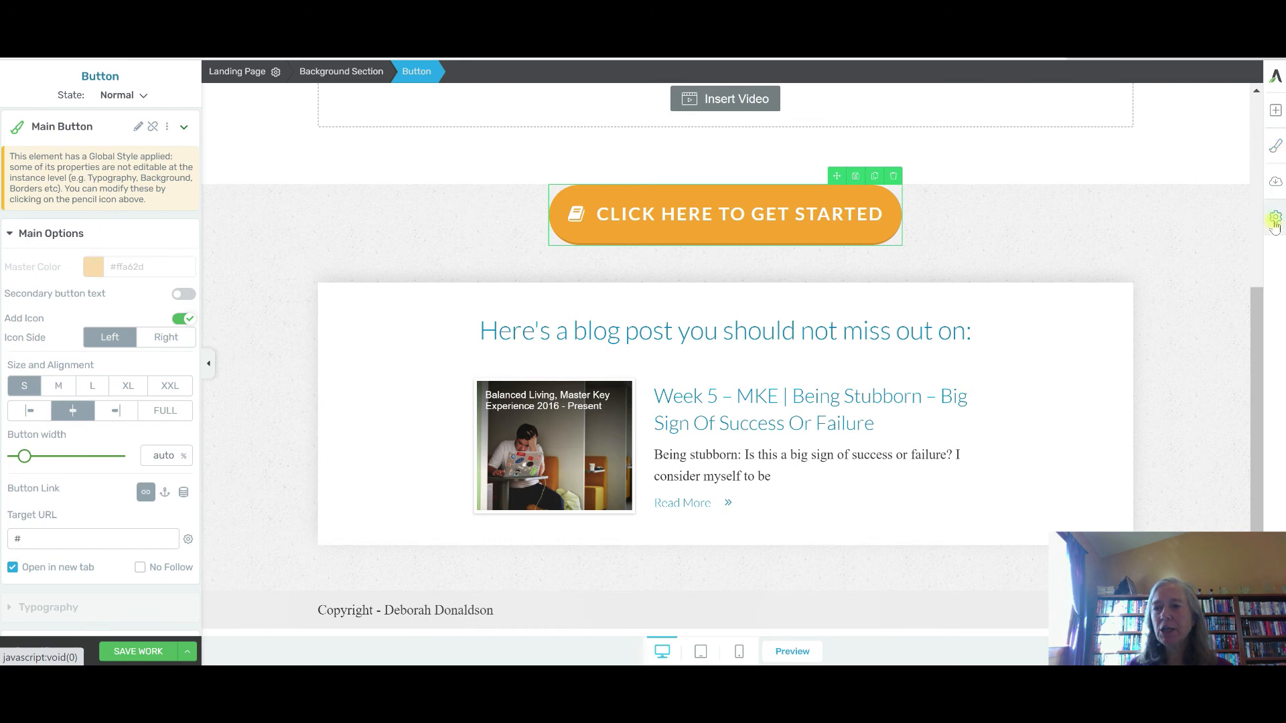
Add an Audio element and place it in the content box above the blog post recommendation heading.
left_click(1275, 113)
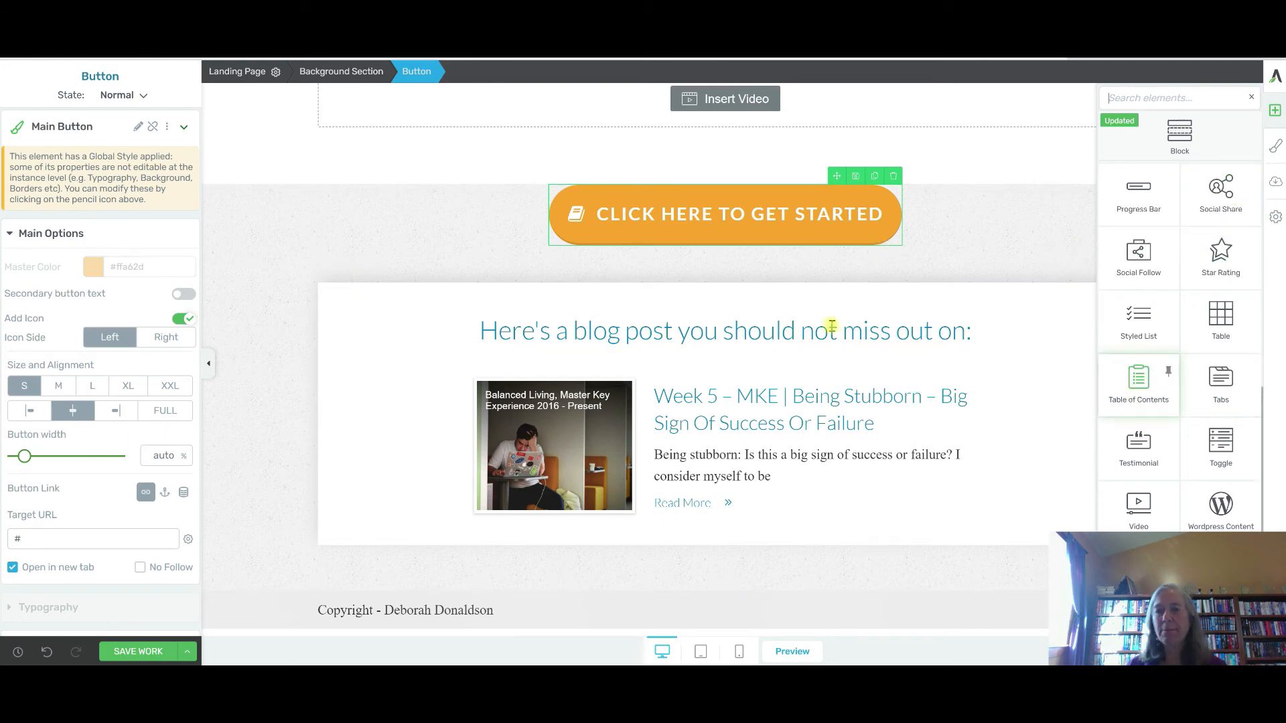
scroll(1172, 477, "down", 4)
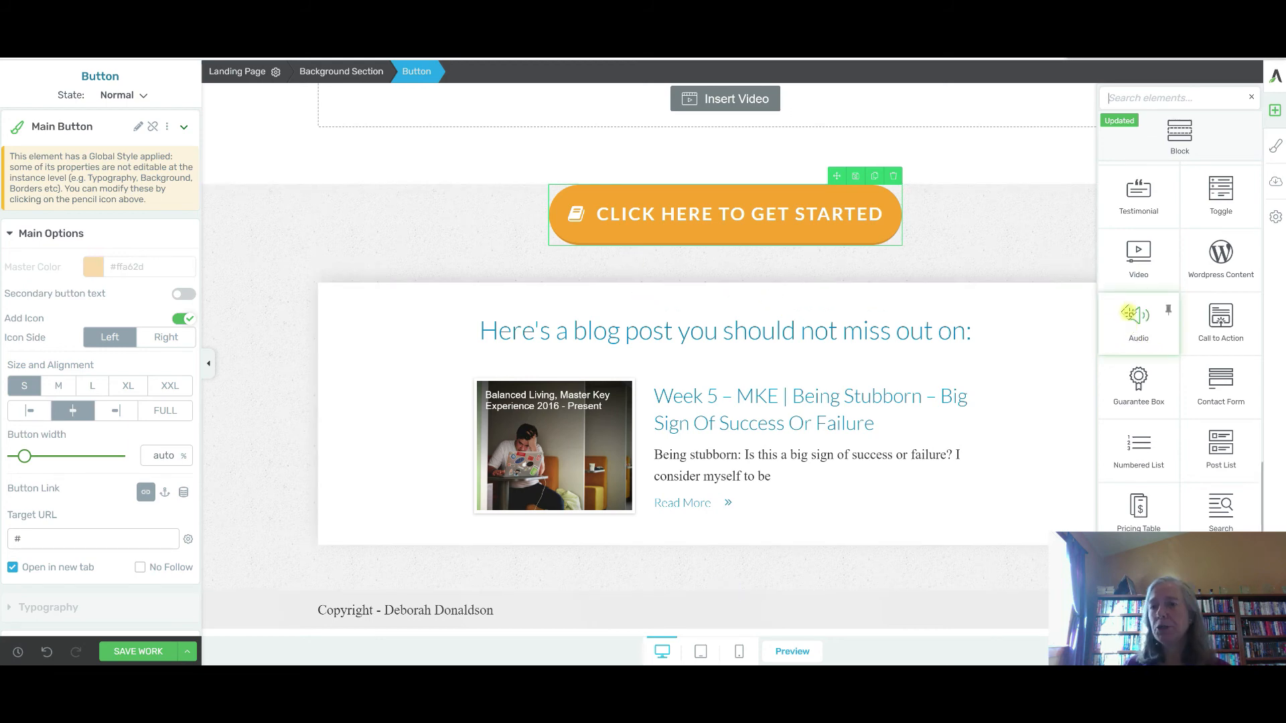
left_click_drag(1145, 326, 1248, 215)
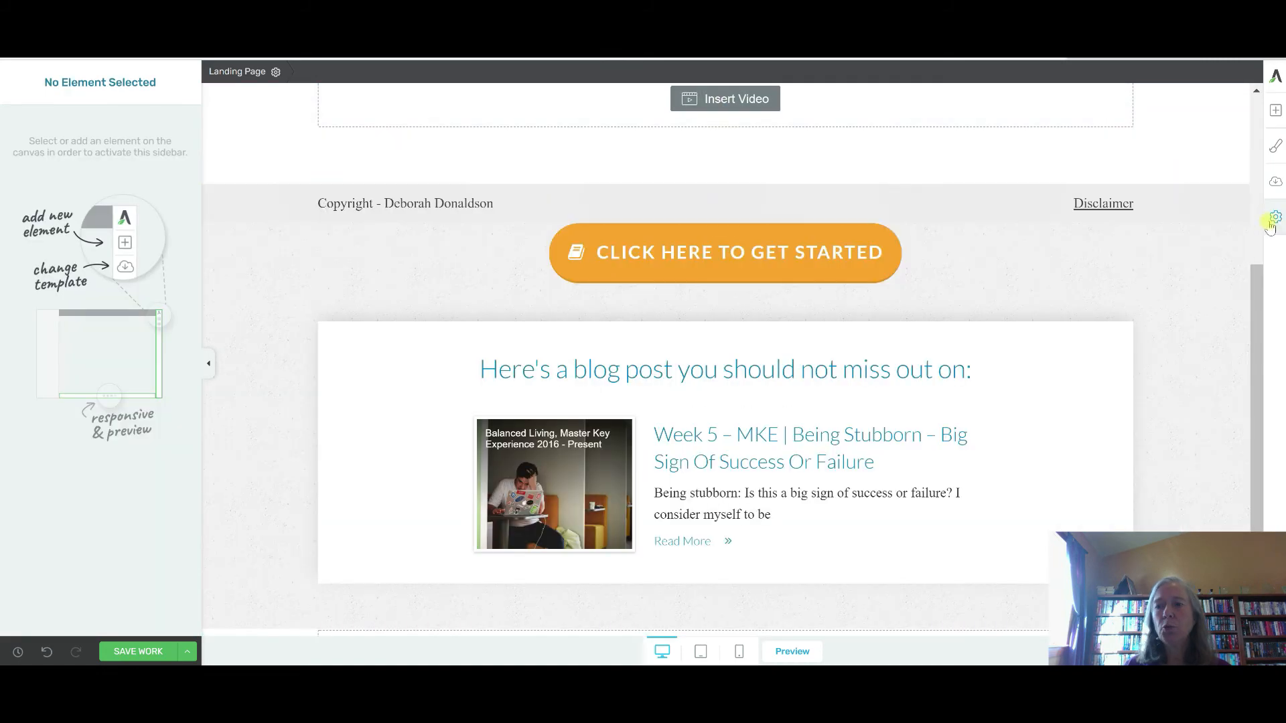
left_click(1275, 112)
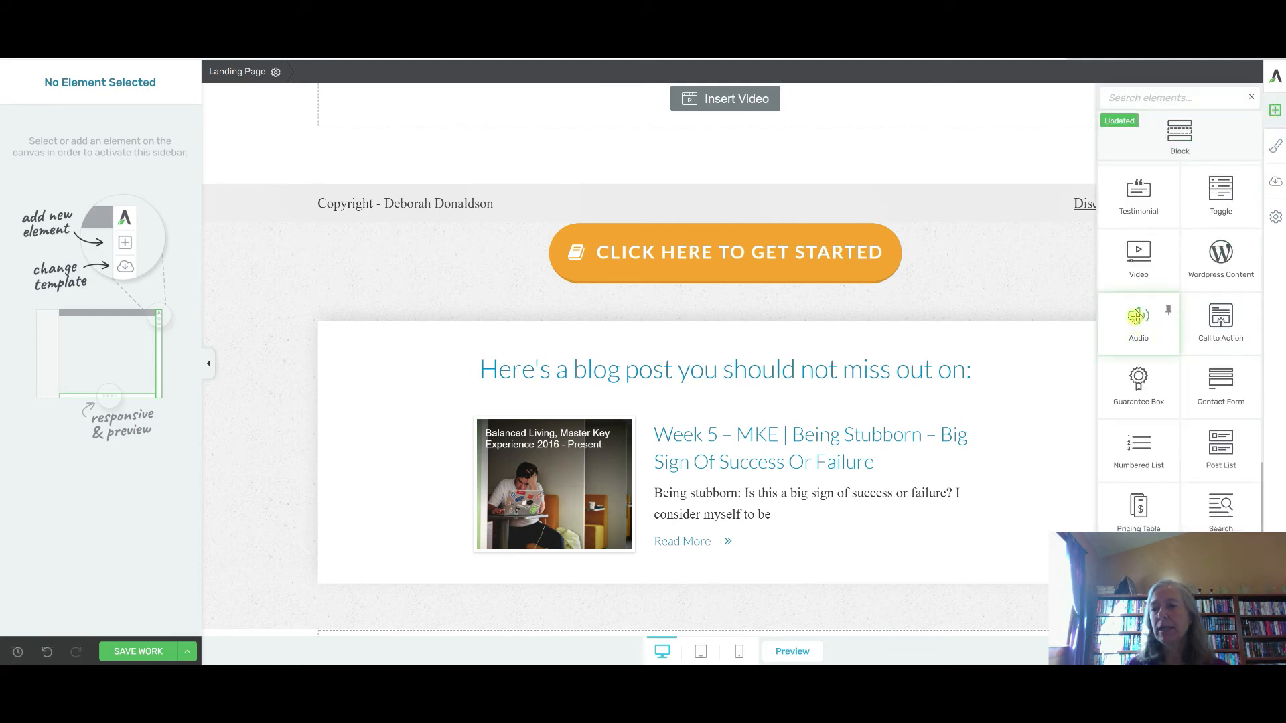
left_click(1136, 315)
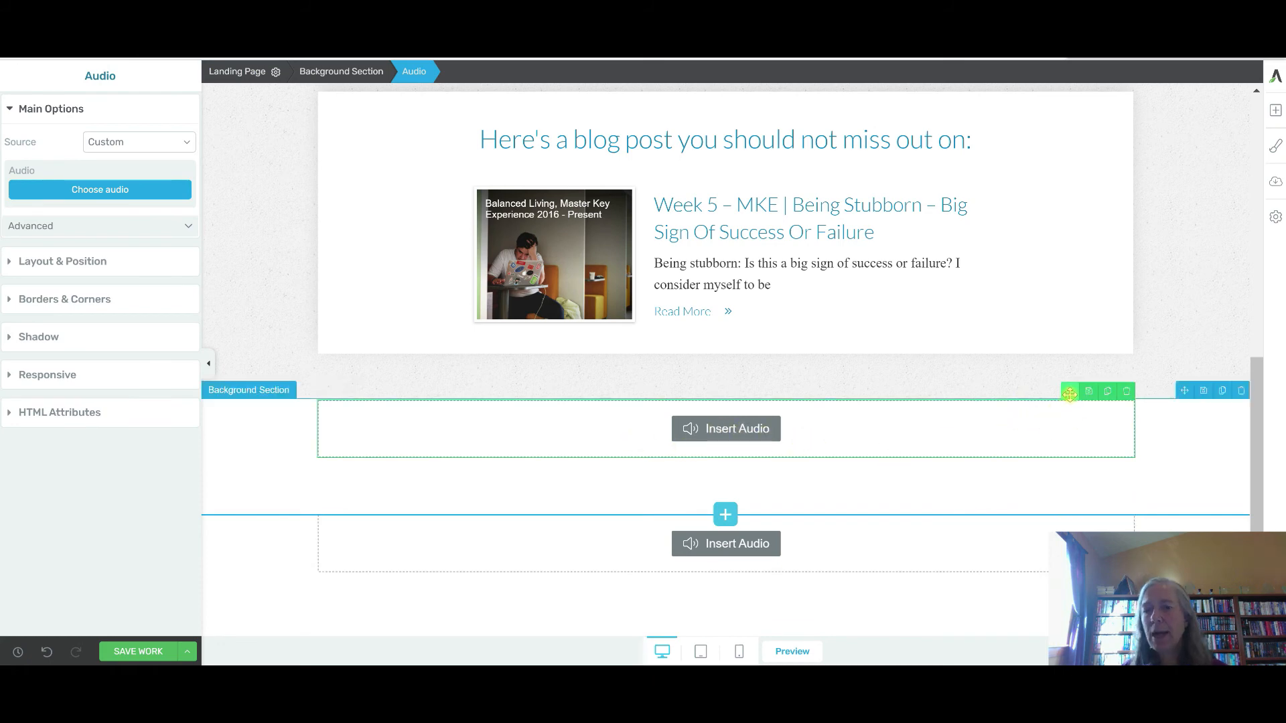
left_click_drag(1071, 355, 956, 221)
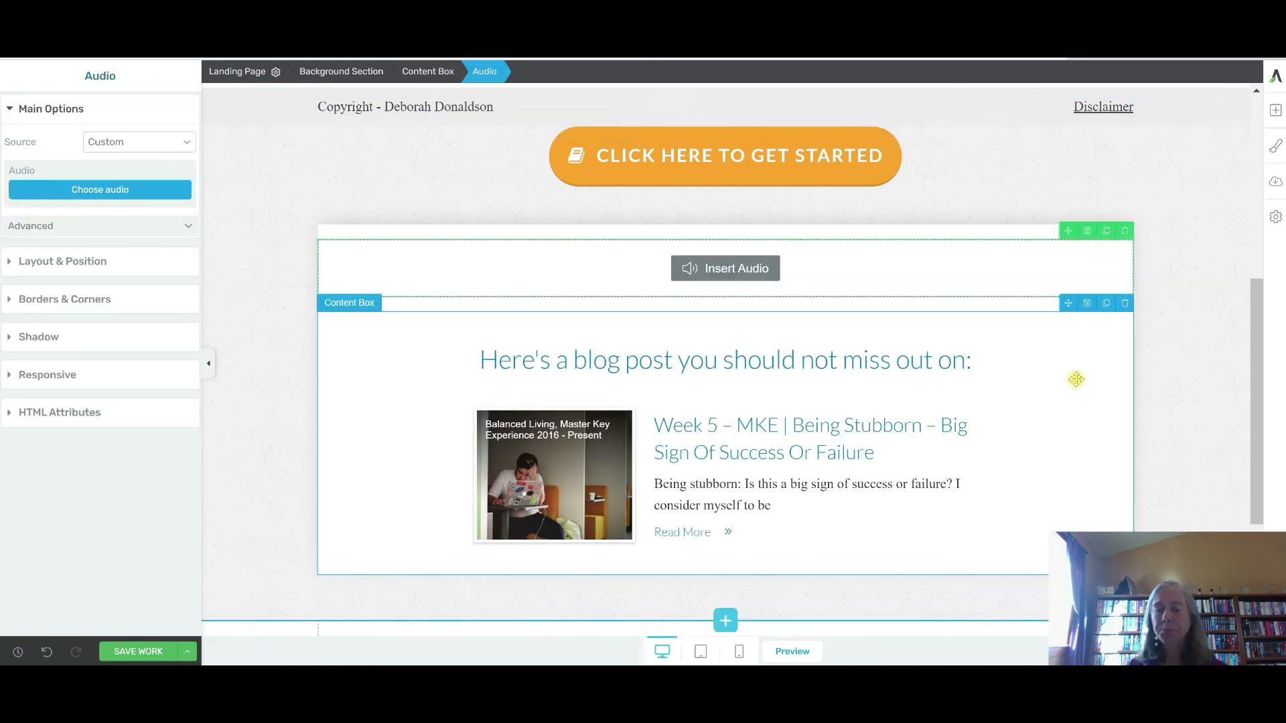
Delete the empty background section and the duplicate Audio element below the blog post content box.
scroll(1071, 388, "down", 3)
mouse_move(1054, 526)
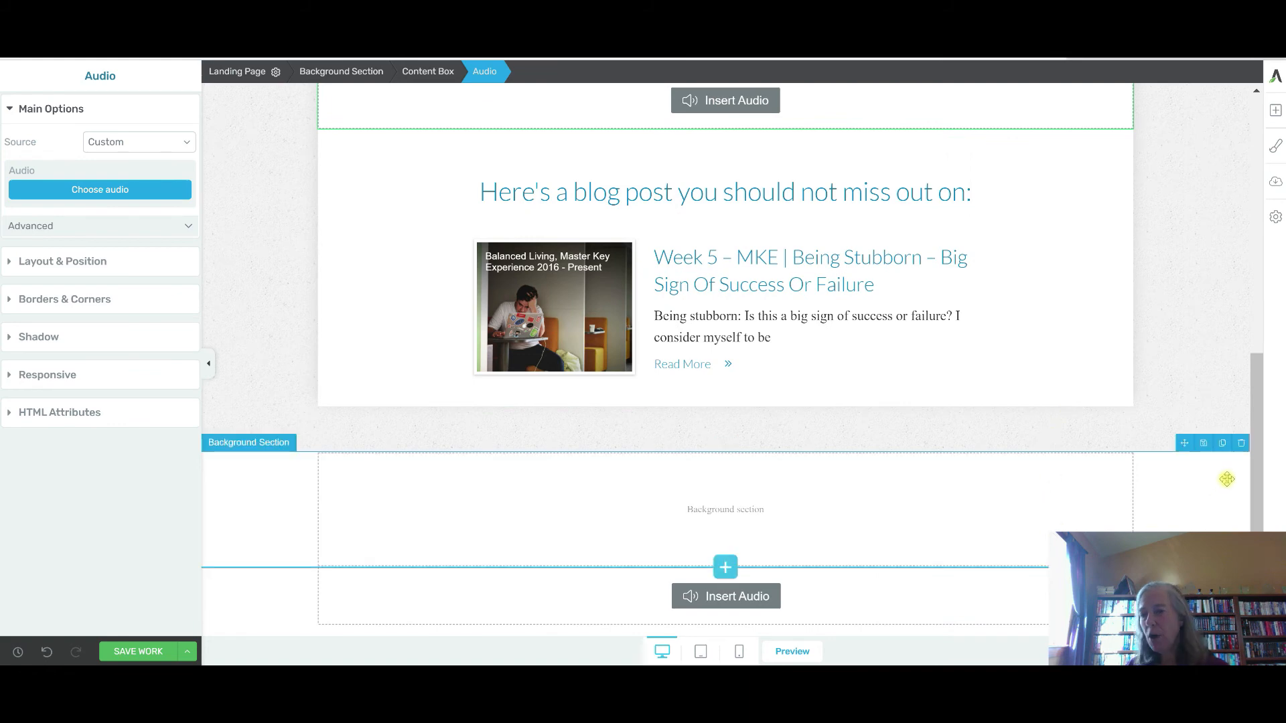
left_click(1241, 445)
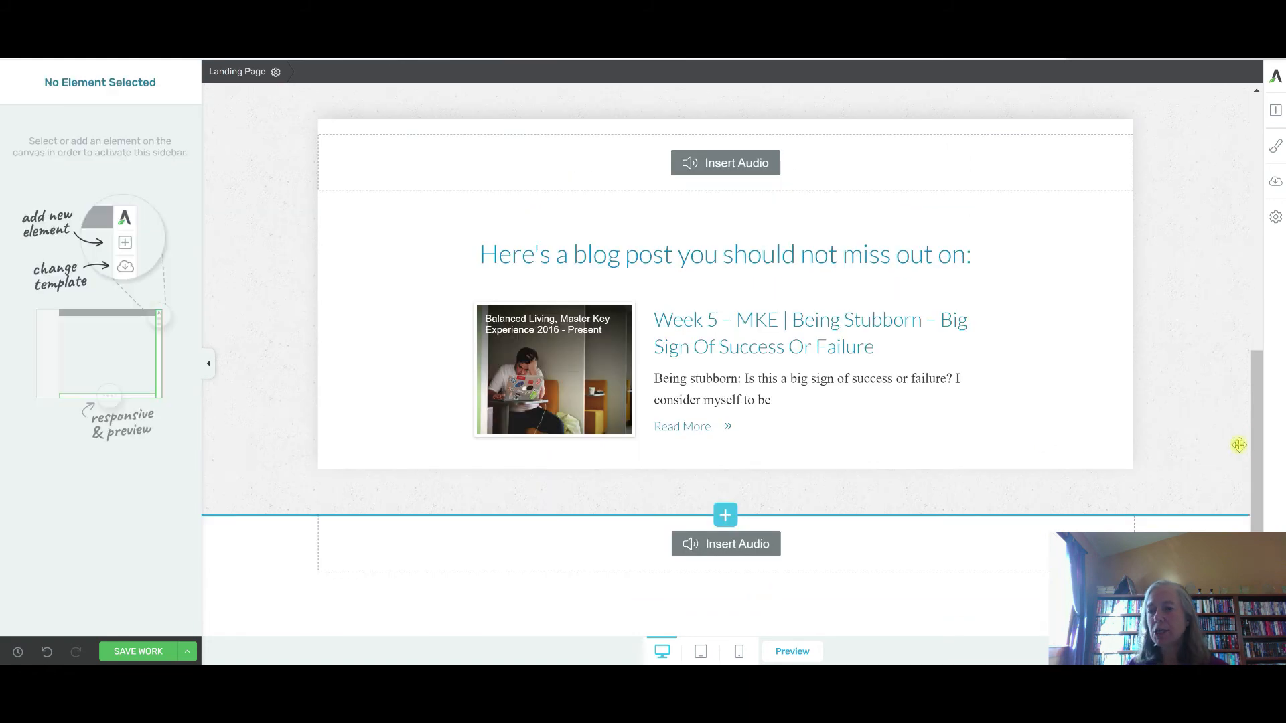
mouse_move(1026, 548)
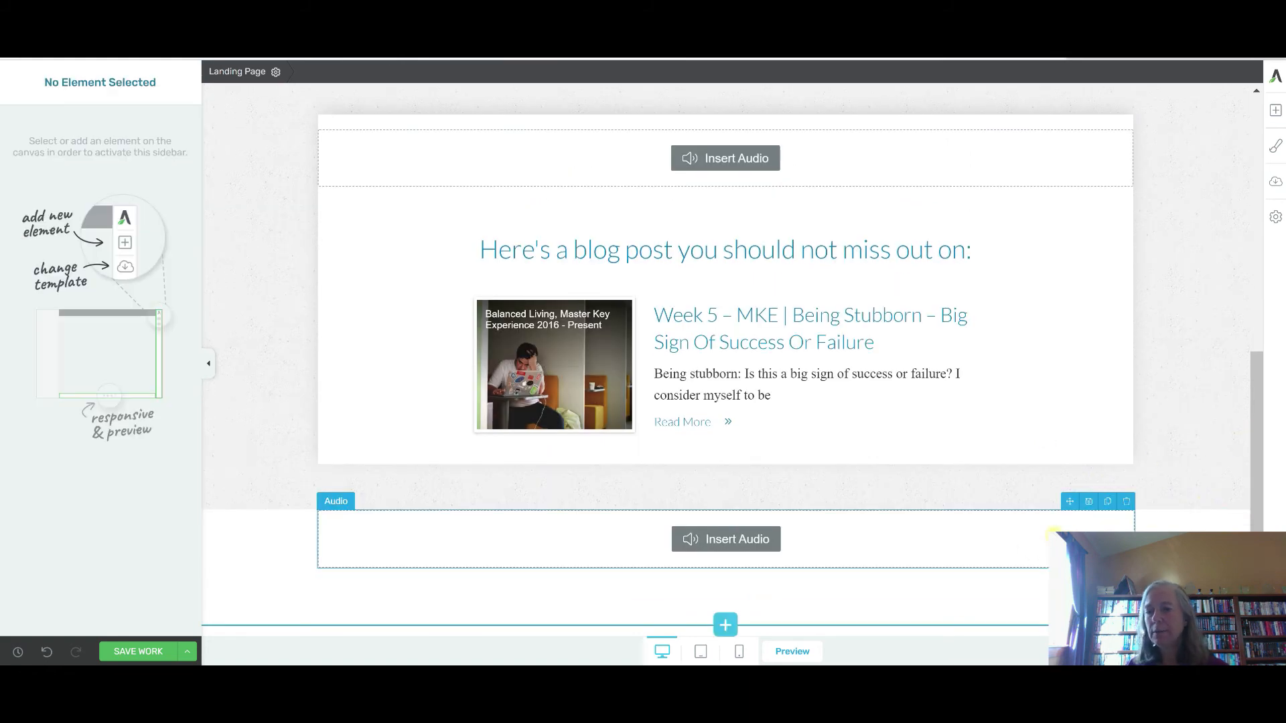
left_click(1127, 502)
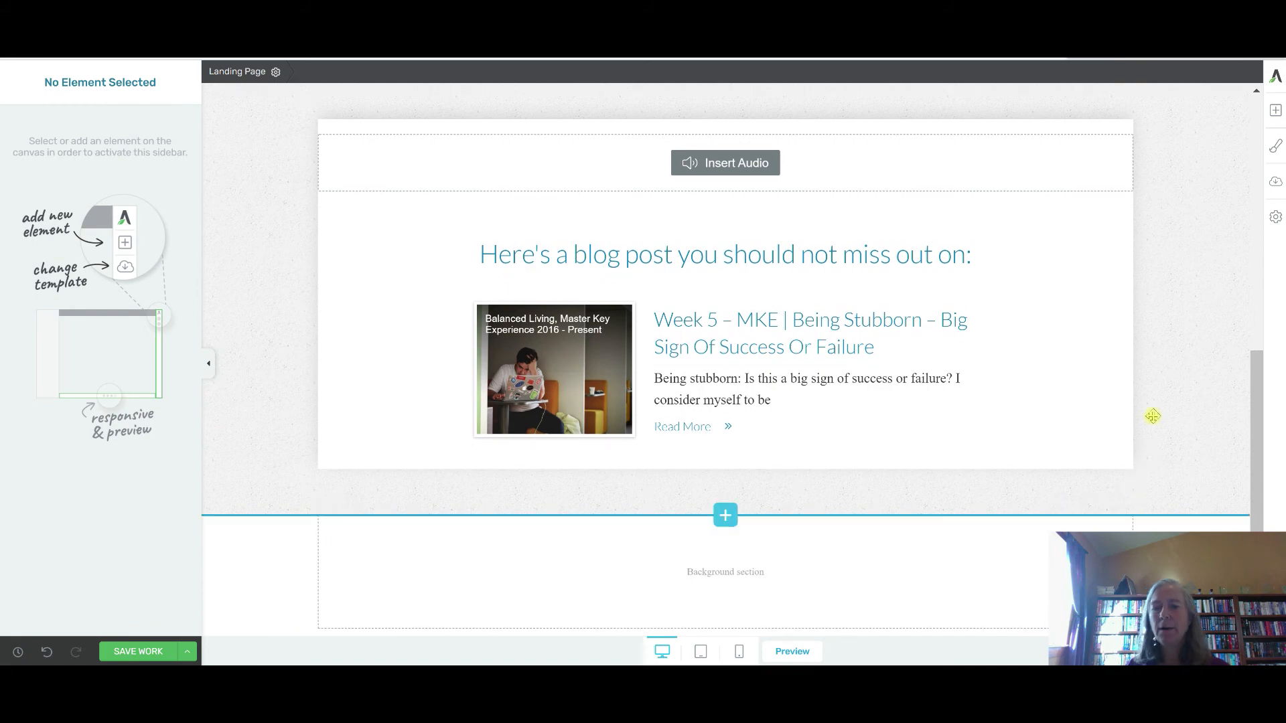
Save the download page and return to its WordPress page editor.
scroll(1151, 419, "up", 5)
scroll(790, 399, "up", 3)
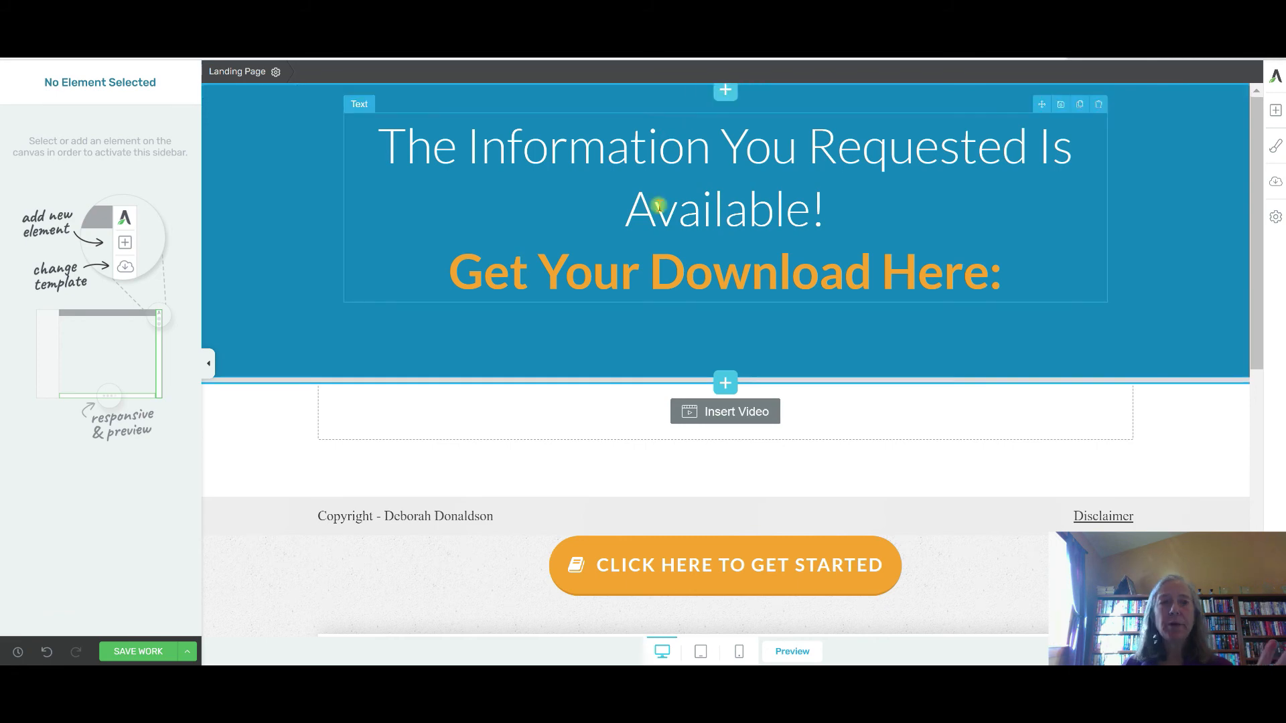
left_click(143, 654)
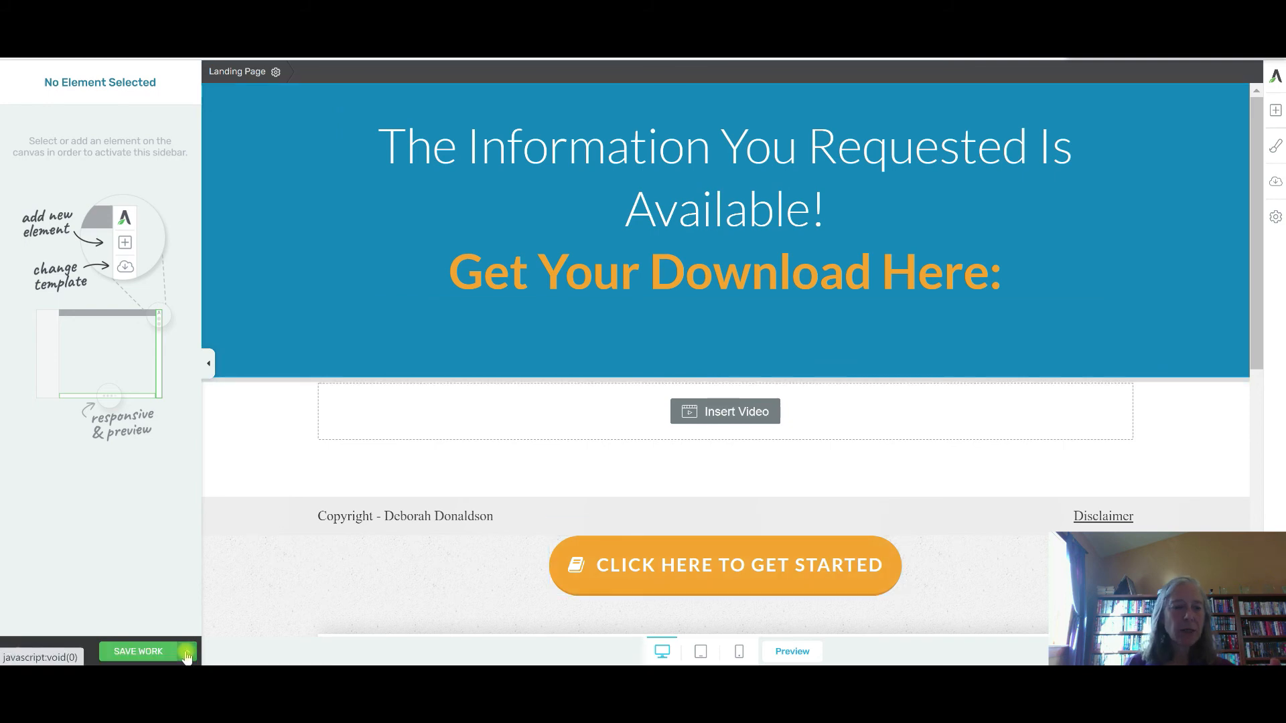
mouse_move(171, 652)
left_click(128, 587)
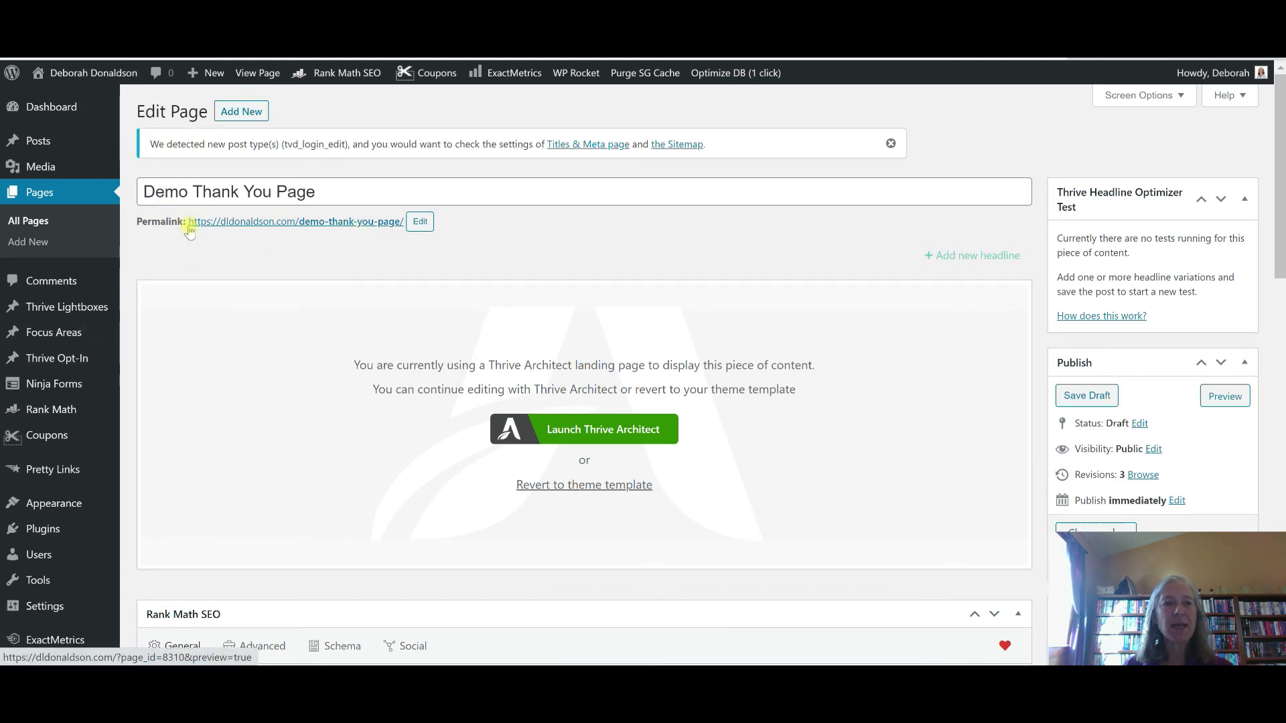
Copy the Demo Thank You Page permalink and set it as the opt-in form's redirect Target URL after successful submission.
left_click_drag(187, 228, 400, 224)
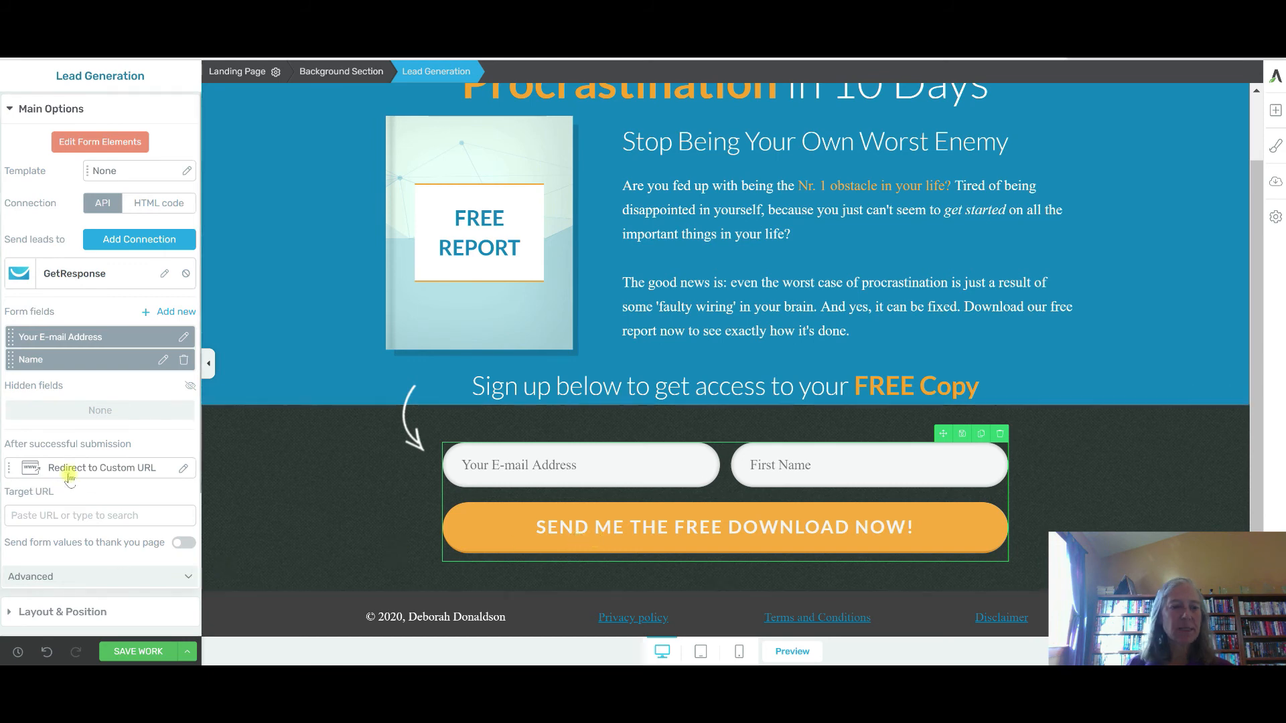
left_click(82, 515)
type("ldonaldson.com/demo-thank-you-page/")
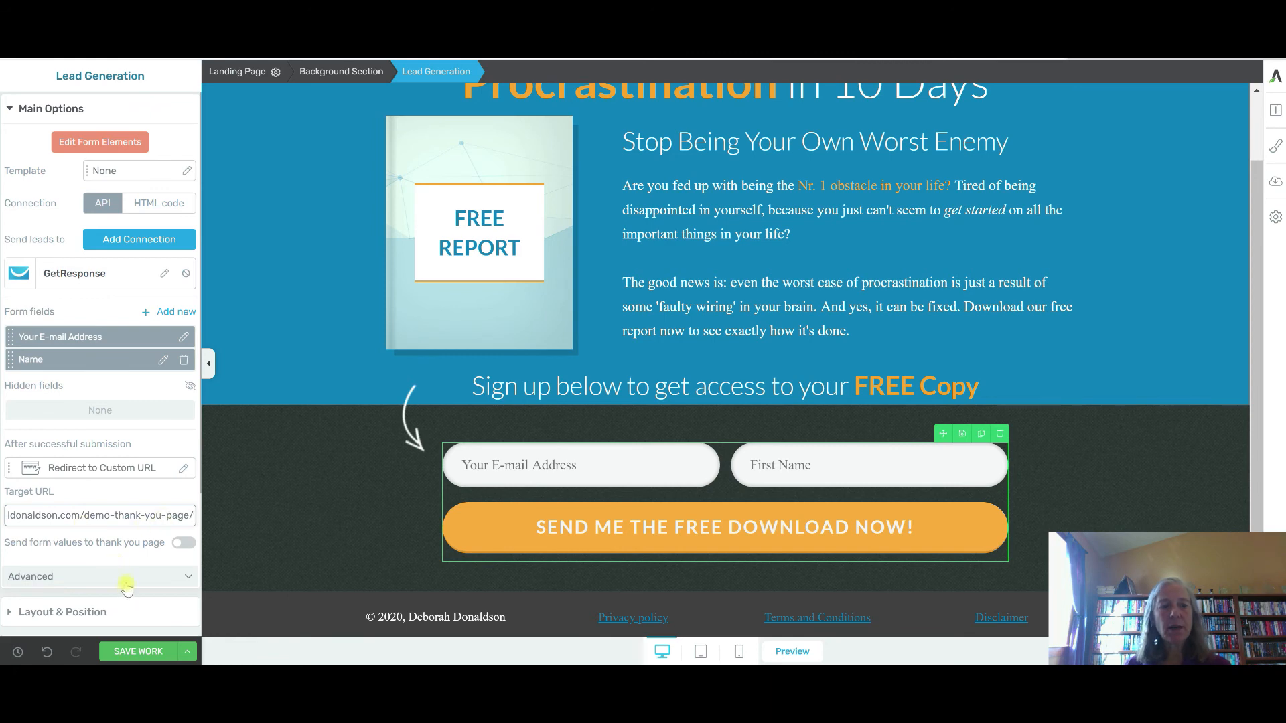
left_click(67, 567)
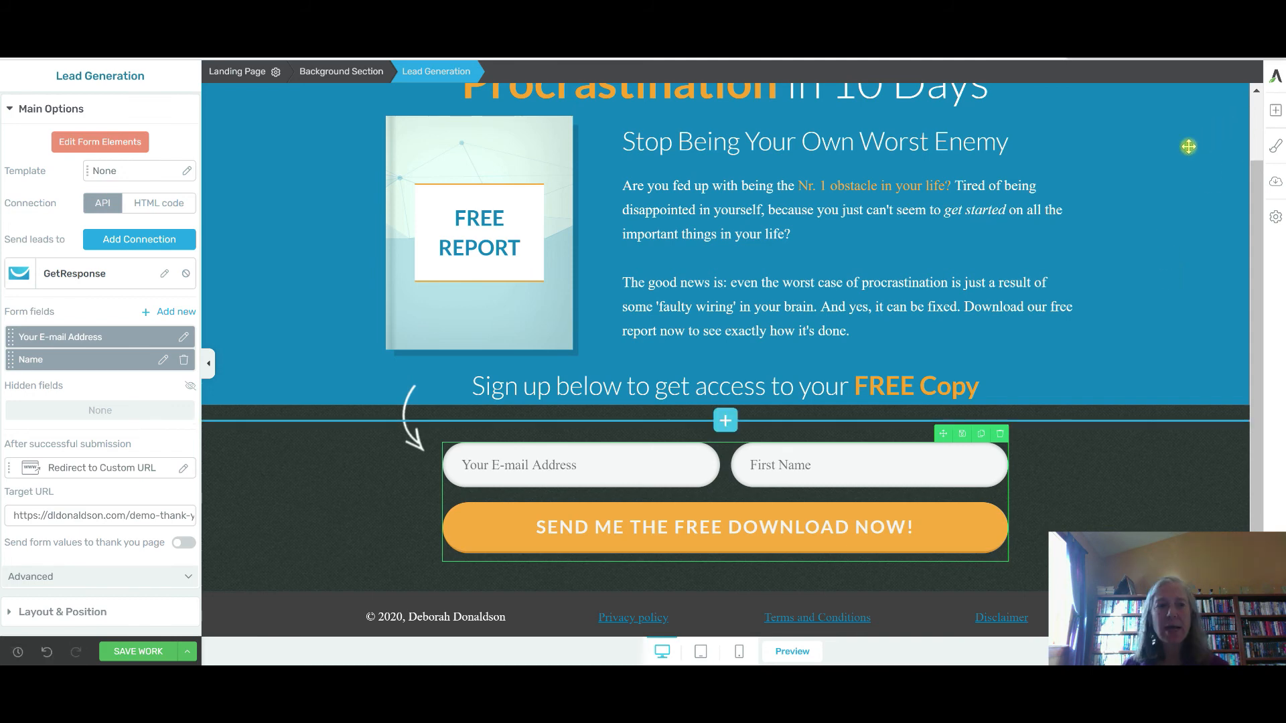
Switch to the PowerPoint presentation and show the Cost Comparison slide.
key("alt+Tab")
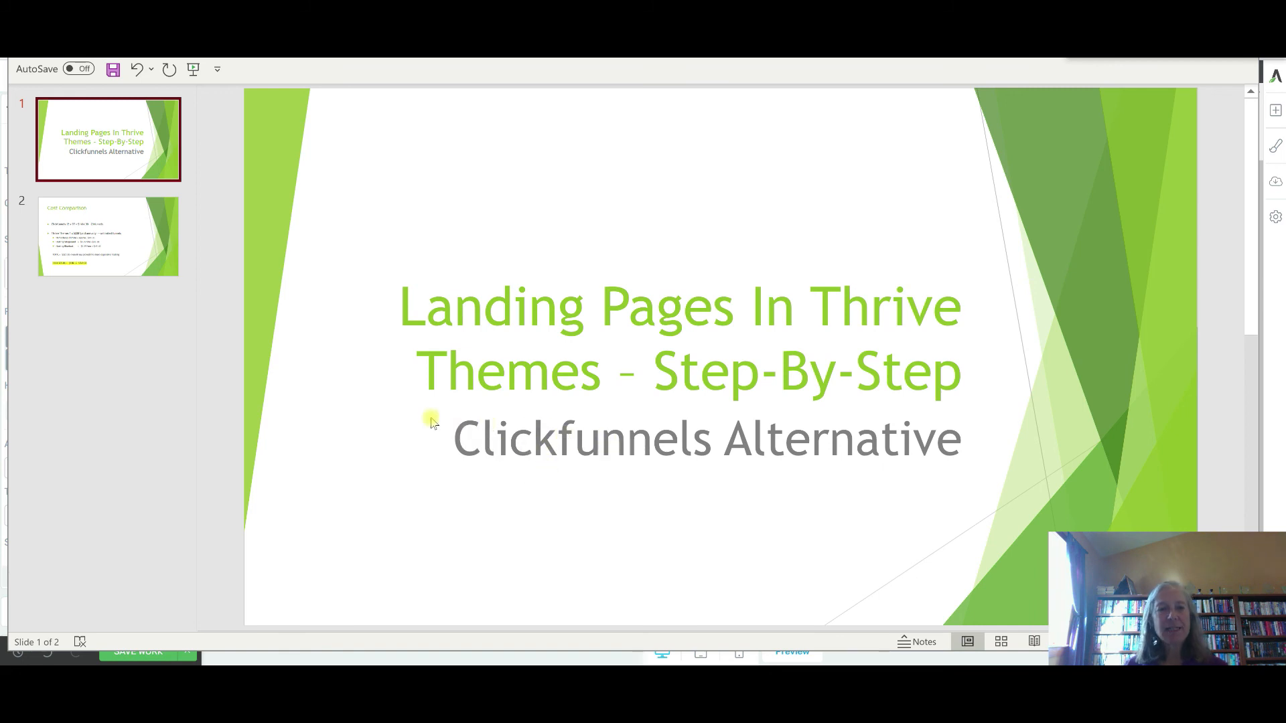
left_click(86, 234)
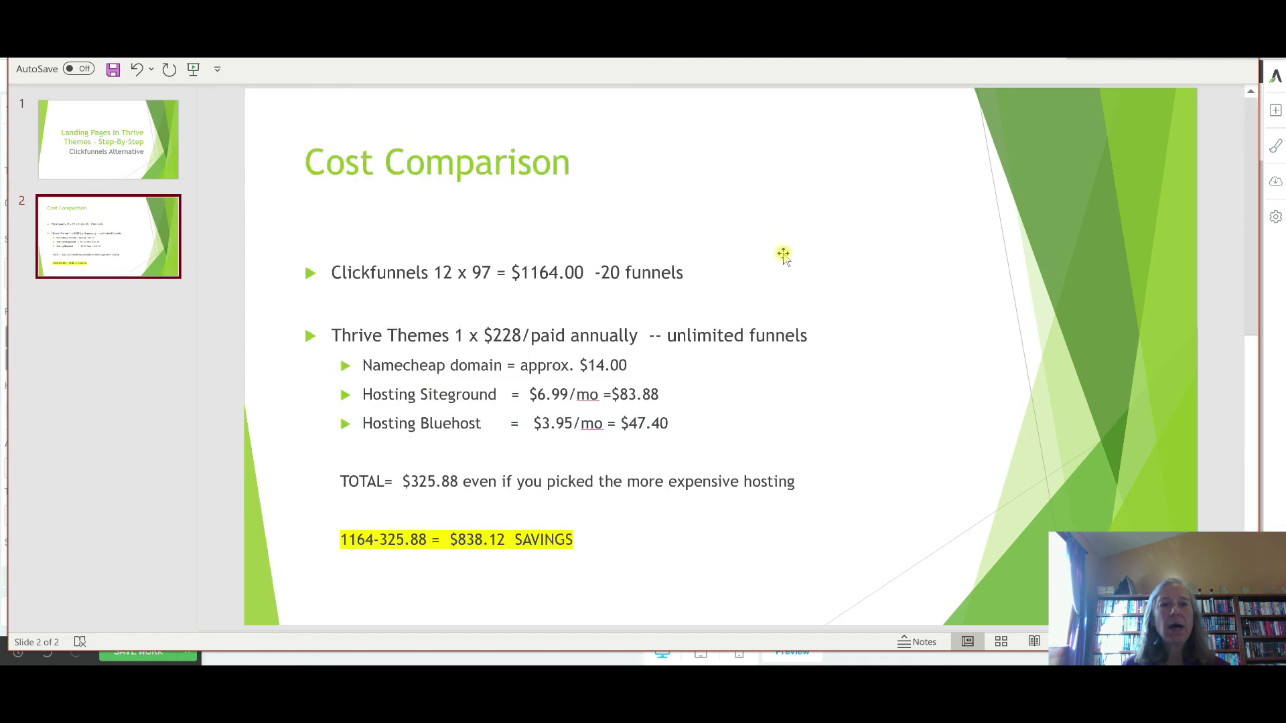